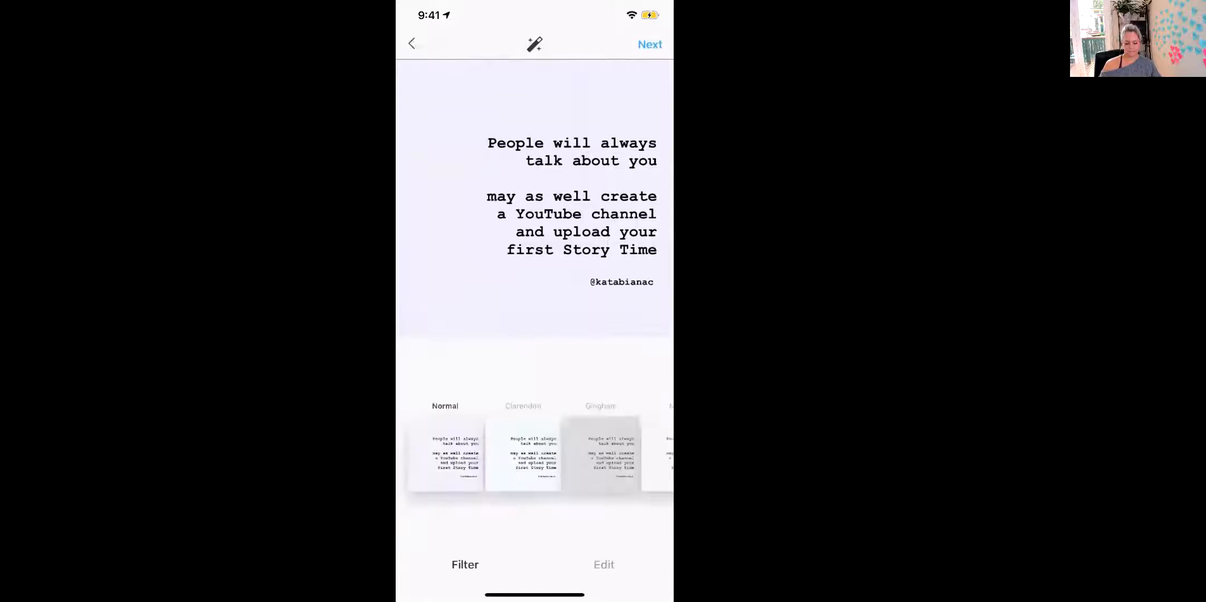
Step: Move on to the caption screen and turn off sharing to Facebook
click(496, 82)
click(652, 44)
click(646, 339)
click(496, 82)
Step: Write the caption 'Are you following me on Instagram? You better start.', correcting the typos
text(Are yo)
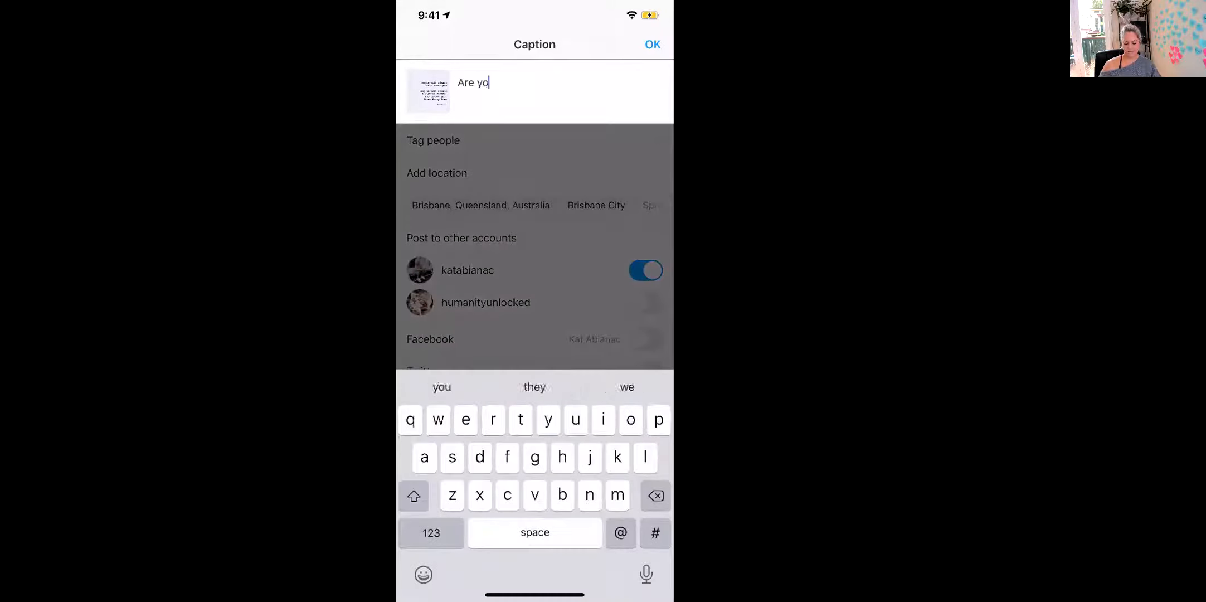
text(u following me )
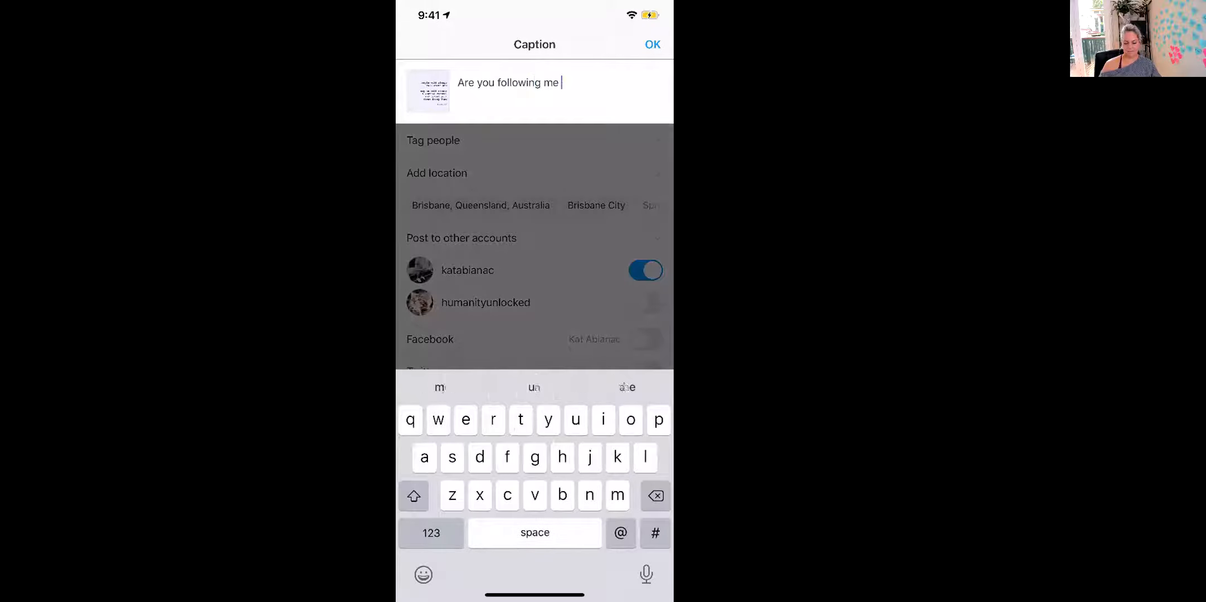
text(in instagram?)
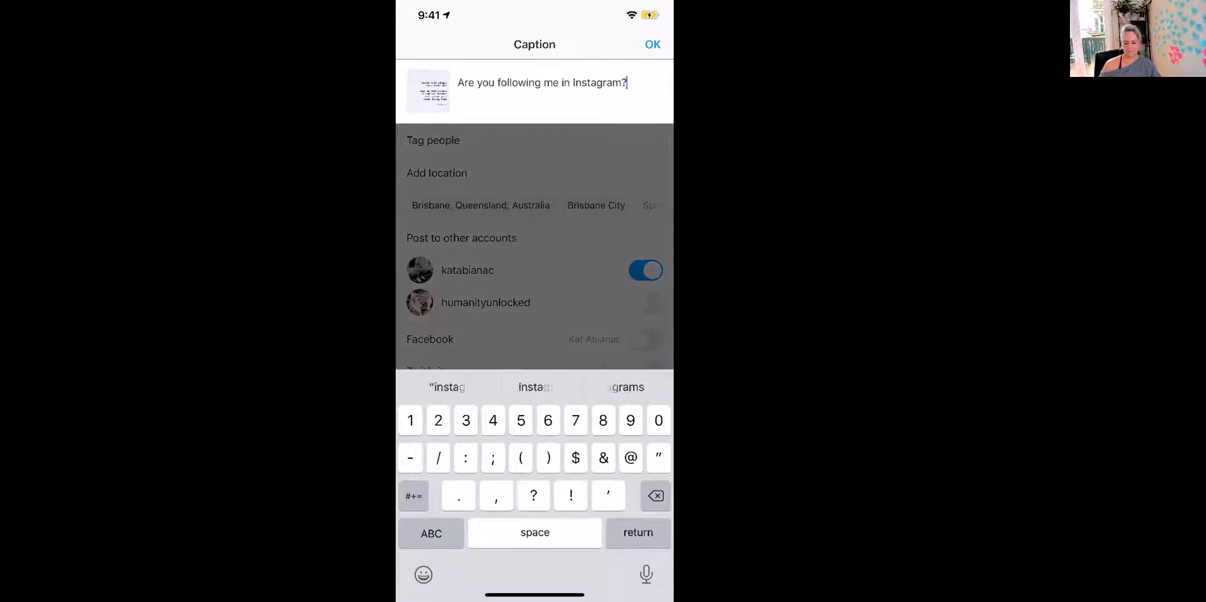
double_click(566, 82)
text(on)
click(633, 82)
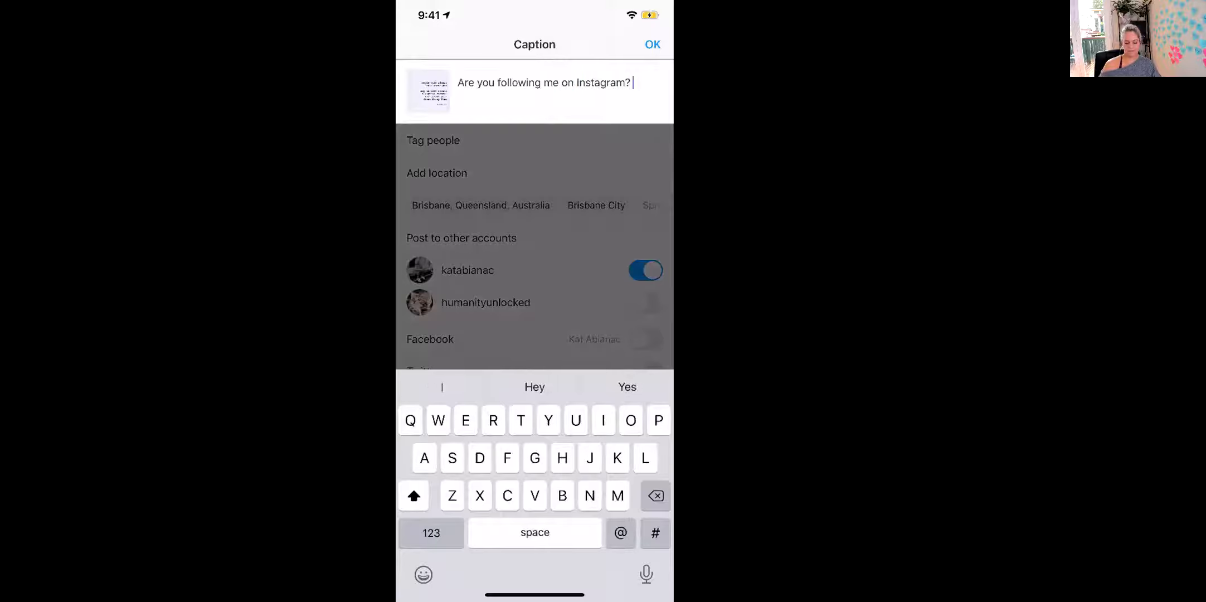
text(You better )
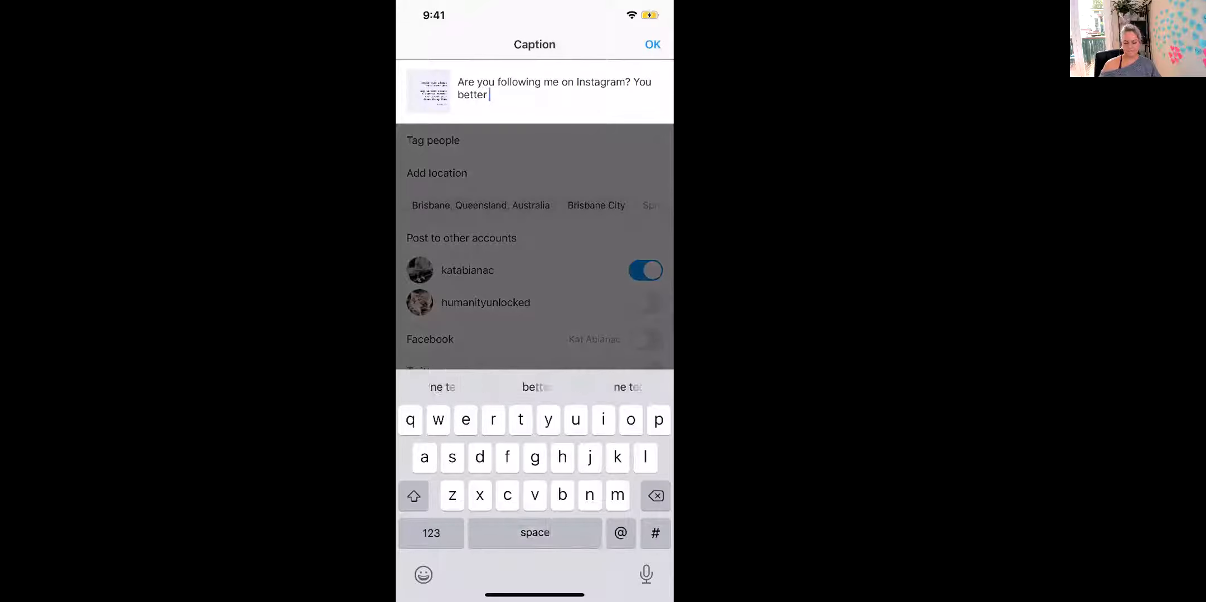
text(start because)
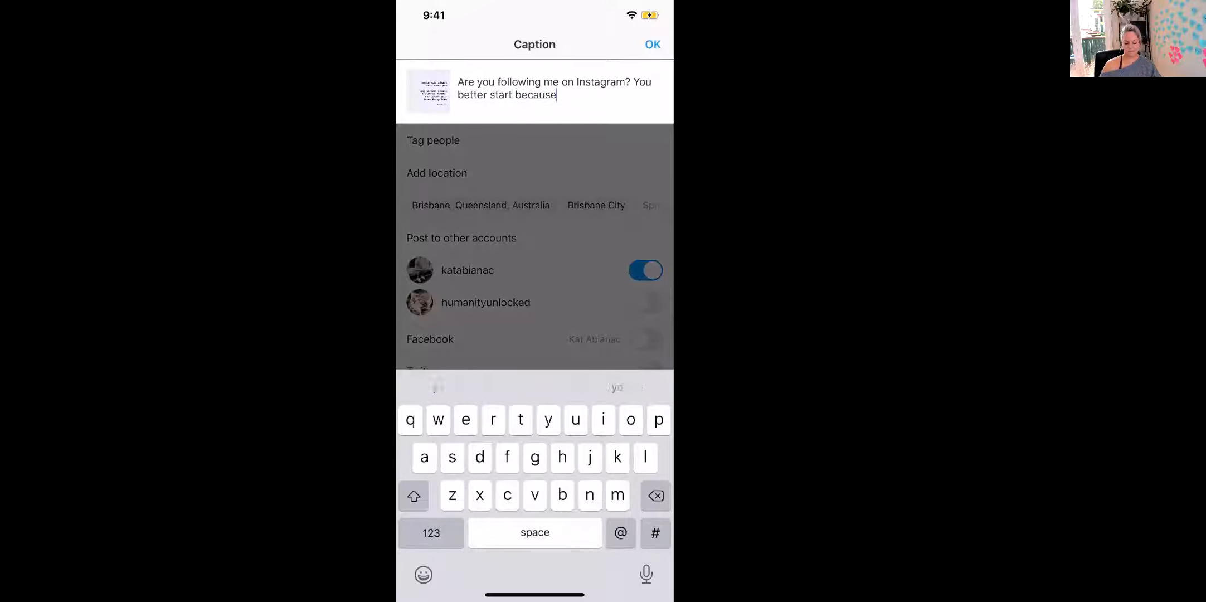
double_click(535, 94)
key(BackSpace)
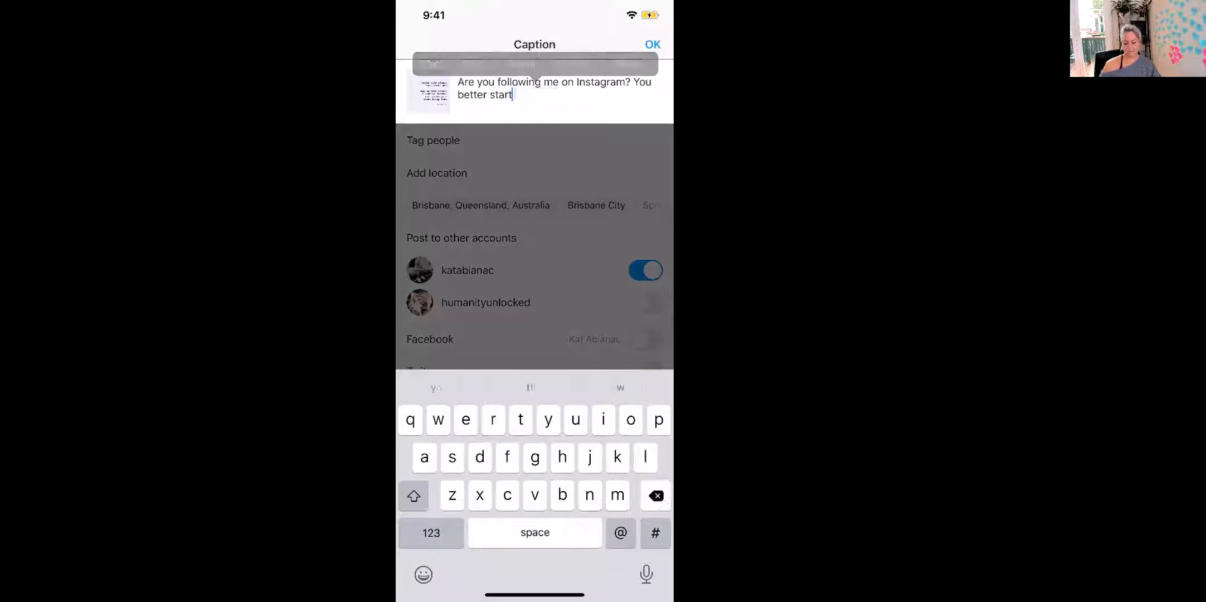
text(.)
Step: Add a winking emoji and the hashtag #humanityunlocked after the caption
click(423, 574)
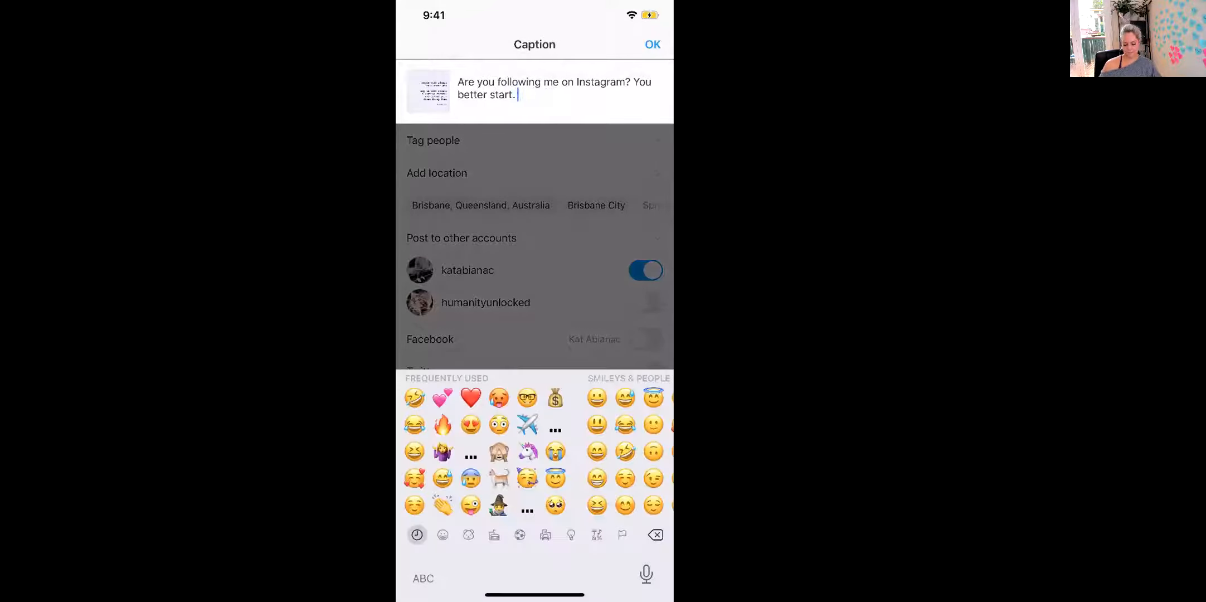
scroll(535, 451, right, 2)
click(566, 478)
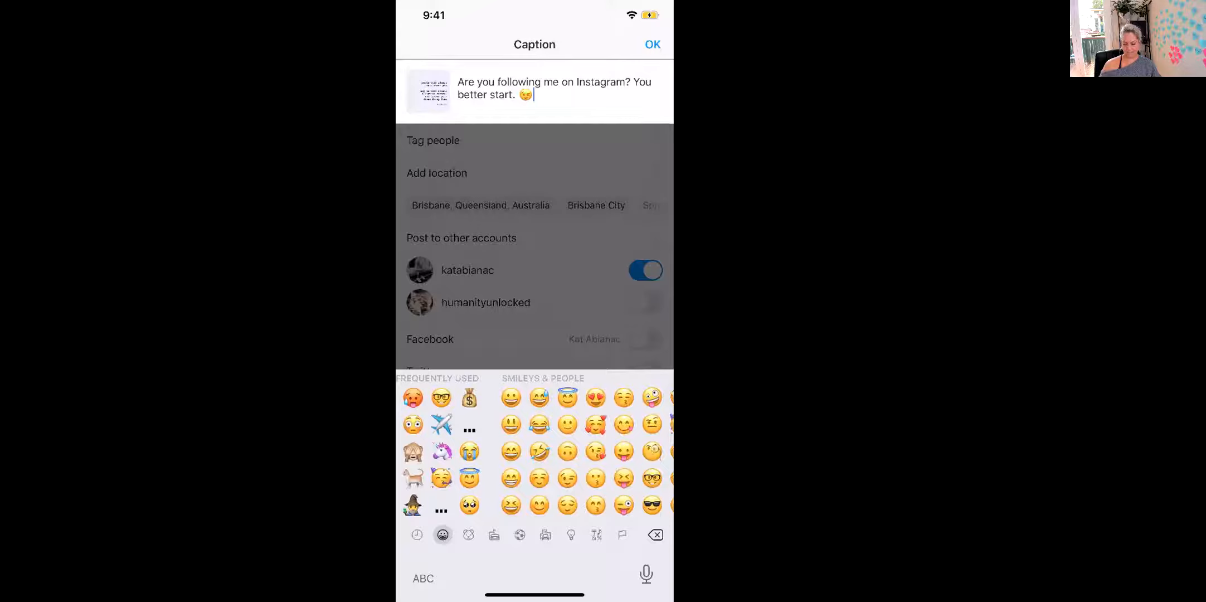
click(423, 578)
click(414, 532)
click(414, 496)
text(#)
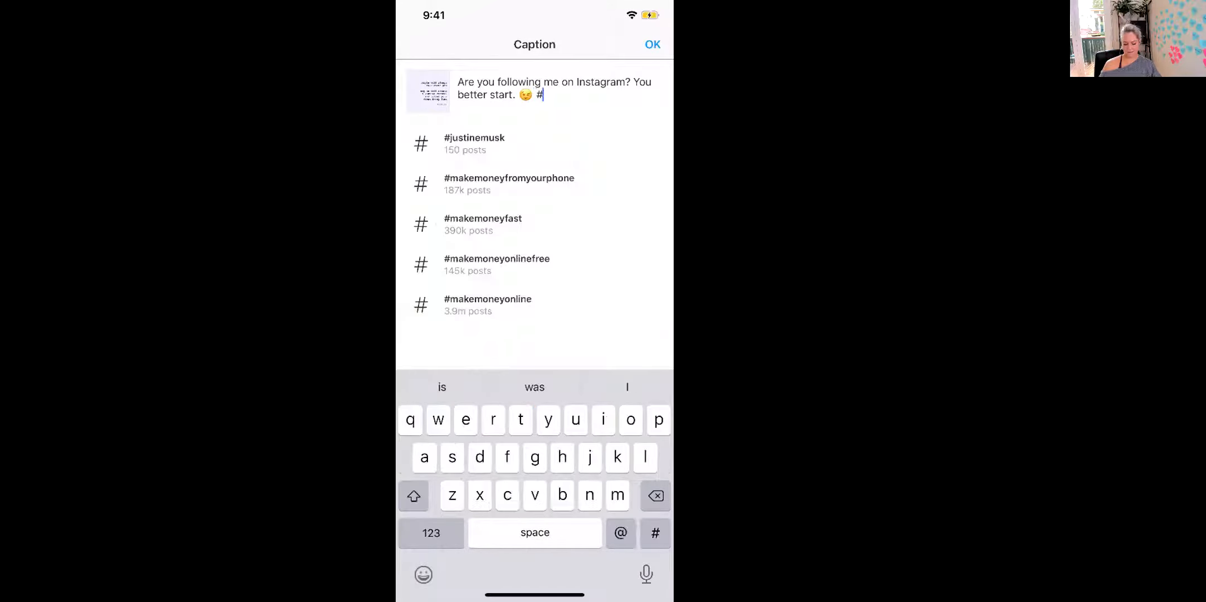
text(humanityunlocked)
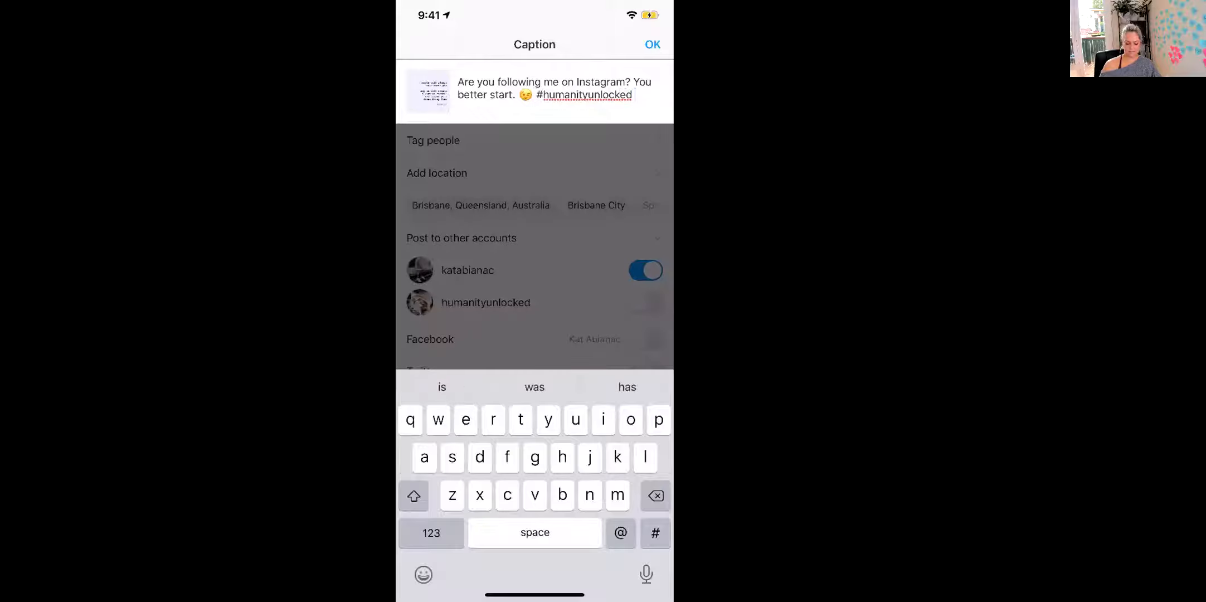
Step: Share the post and refresh the profile page to find it
click(653, 44)
click(646, 44)
click(645, 563)
scroll(535, 304, up, 3)
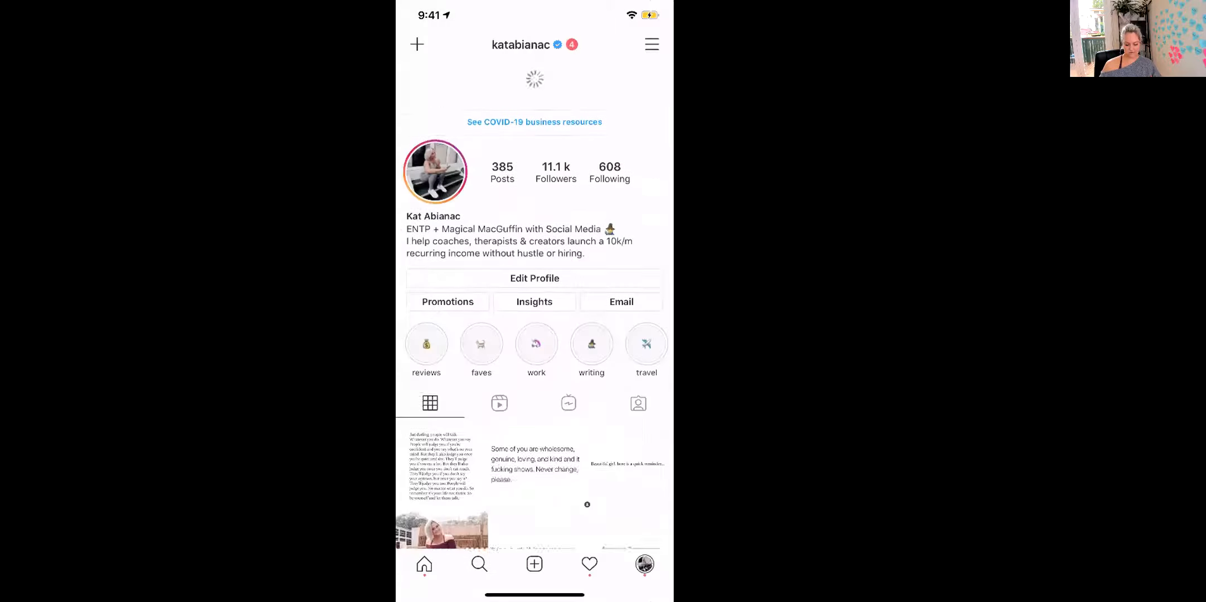
scroll(534, 304, up, 3)
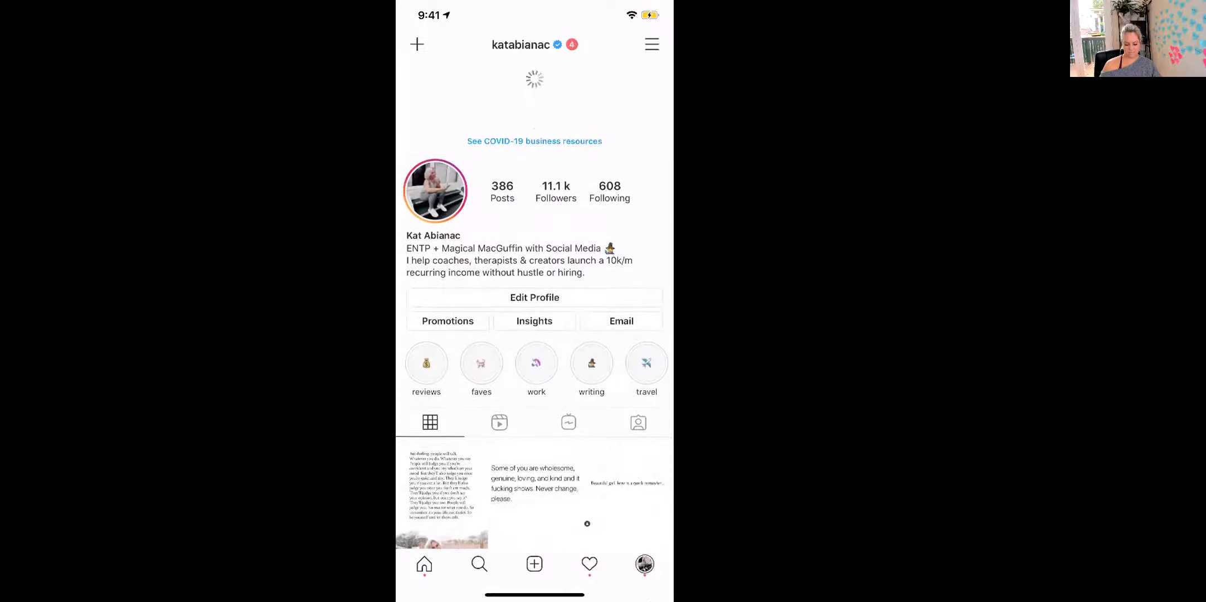
Step: Comment on the new post using the Ig1 hashtag text replacement, then leave Instagram
click(442, 415)
click(440, 419)
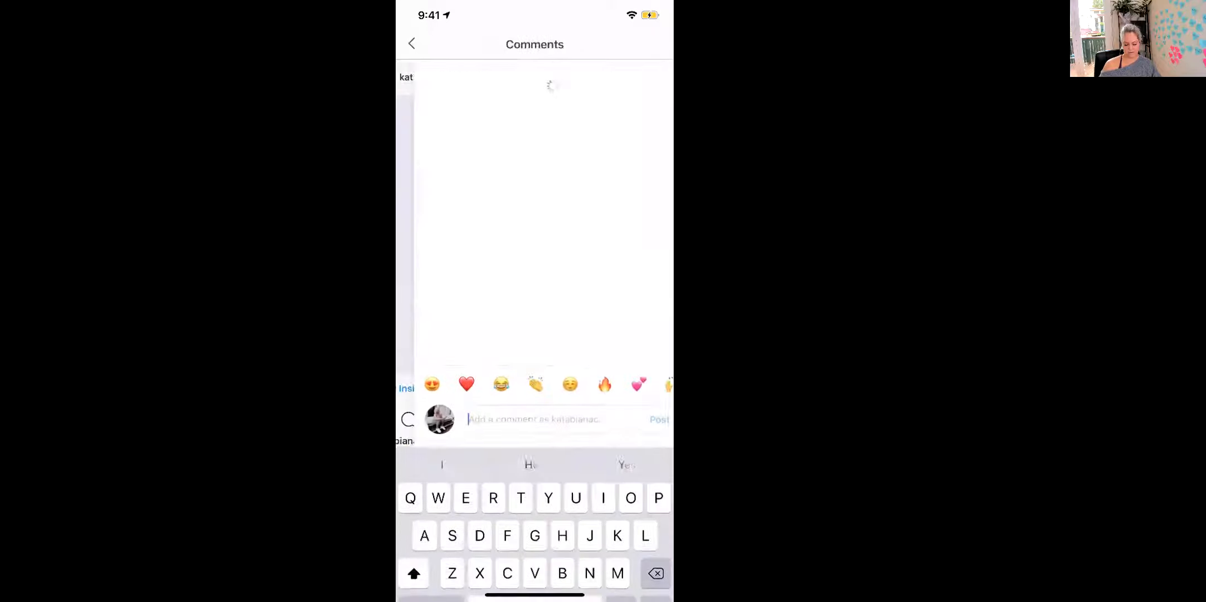
text(Ig1)
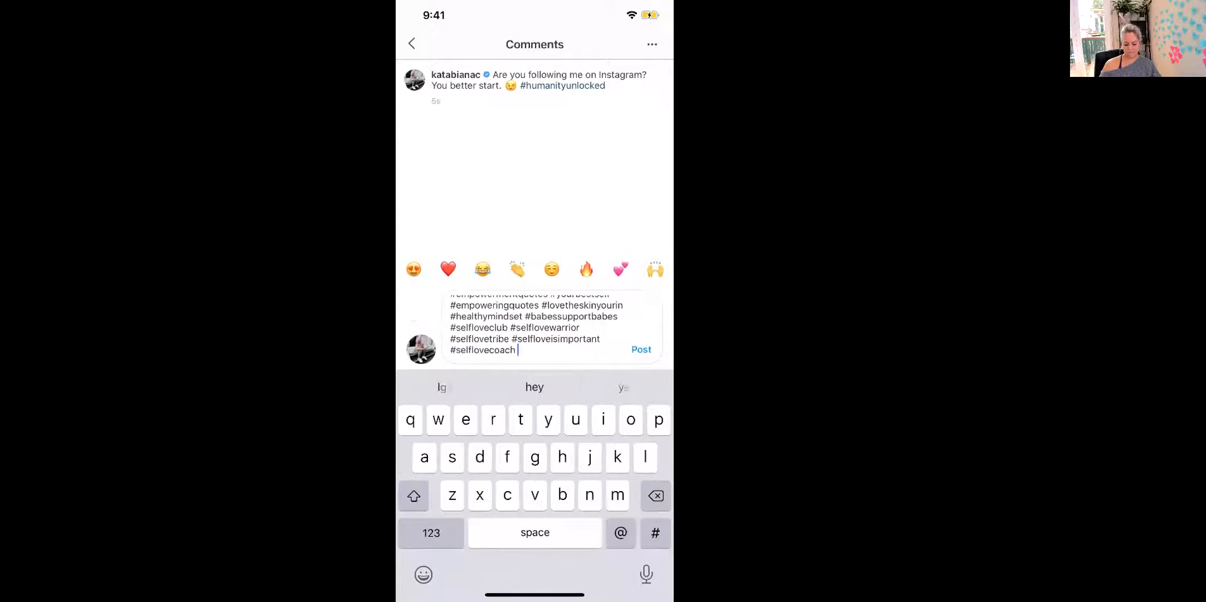
click(641, 350)
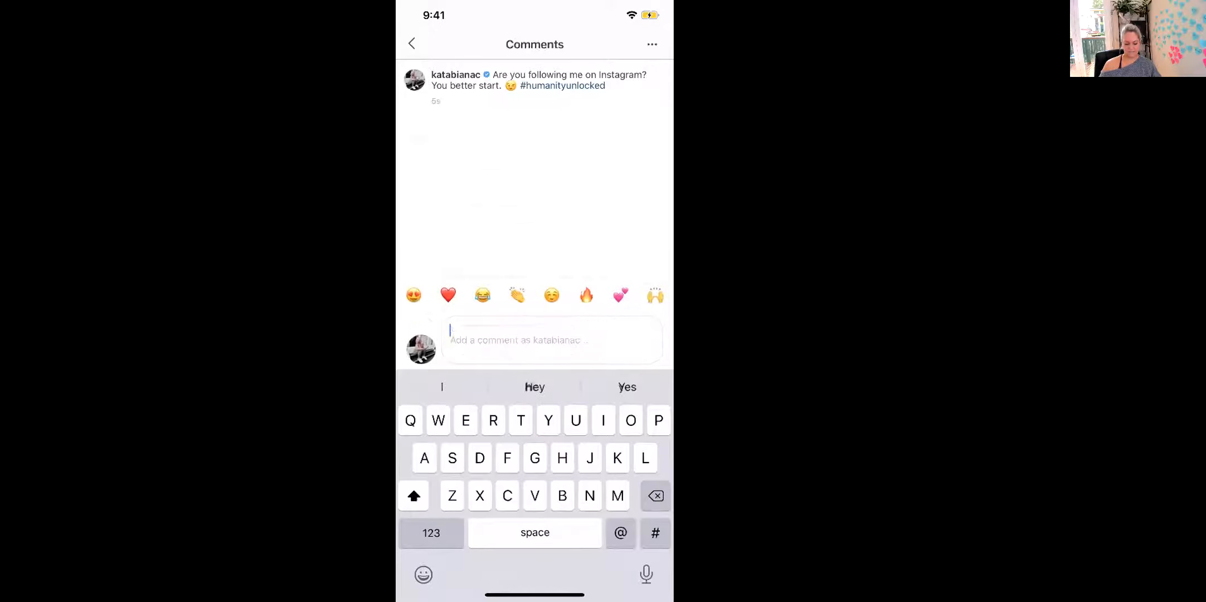
click(412, 43)
drag(535, 594, 535, 334)
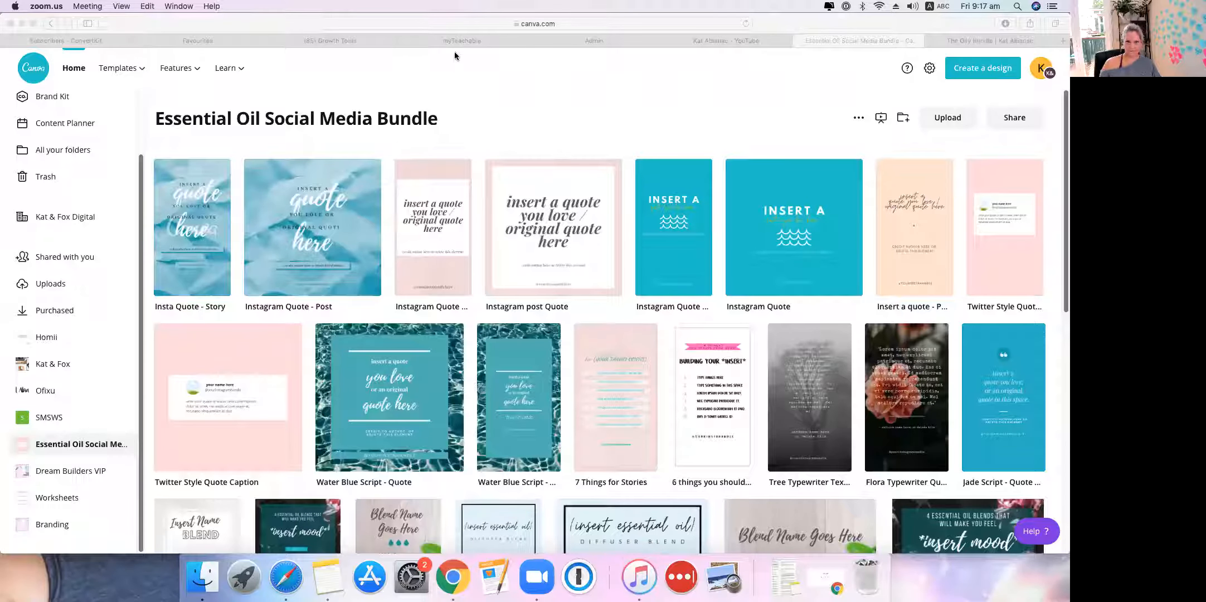
Step: Bring Canva to the front and browse the list of your designs
click(529, 99)
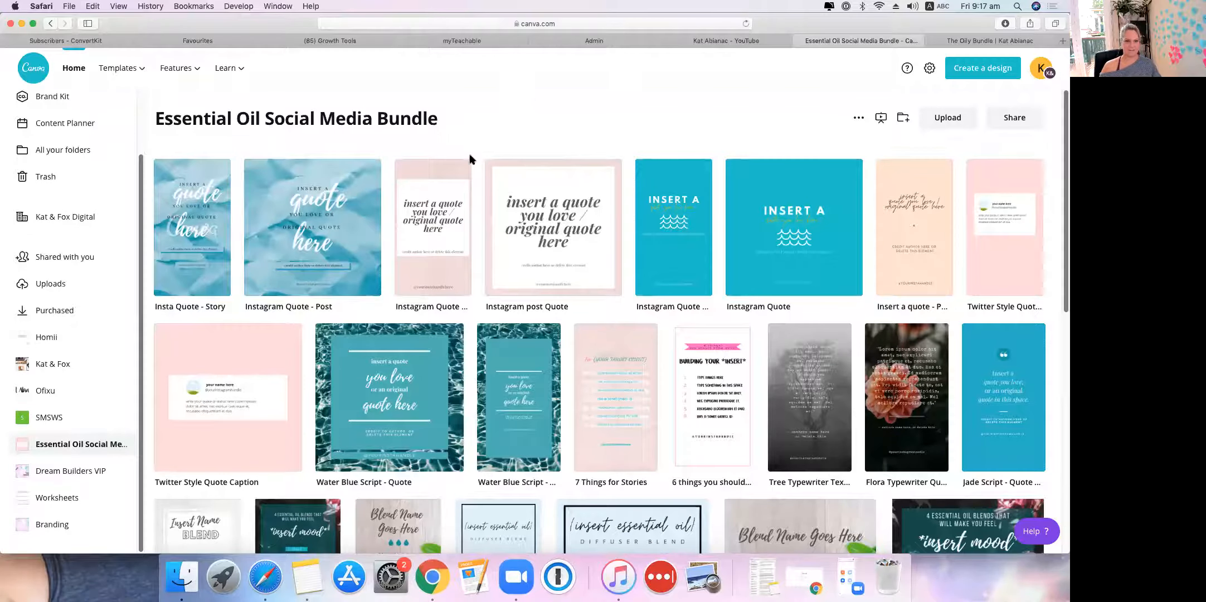
scroll(63, 258, up, 3)
scroll(83, 304, down, 2)
scroll(95, 295, up, 2)
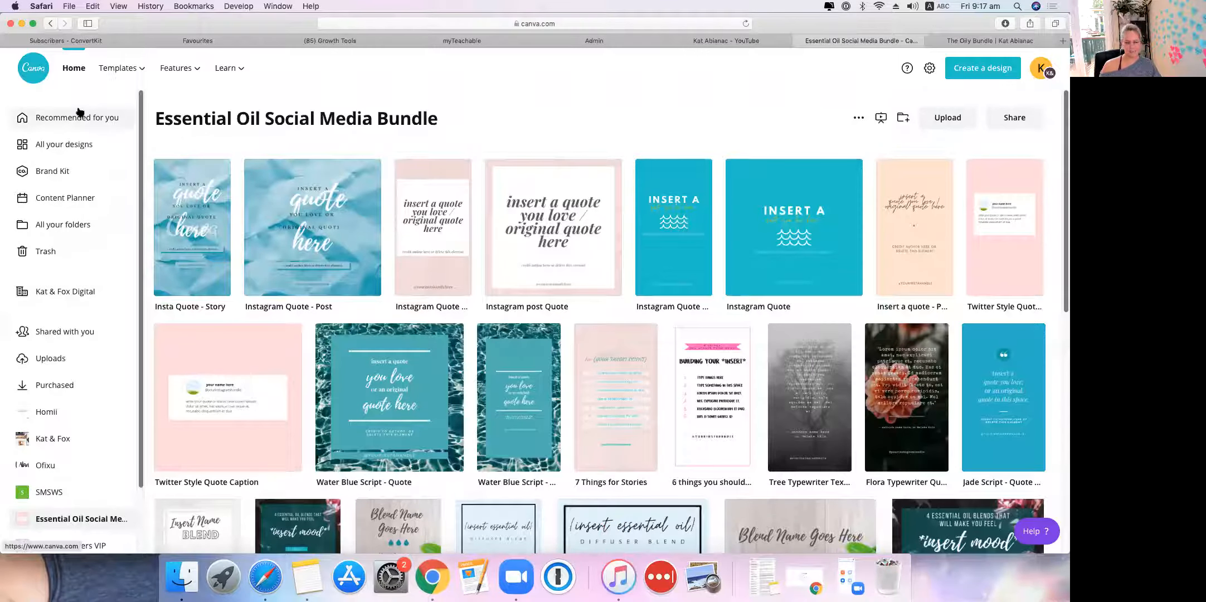
click(51, 144)
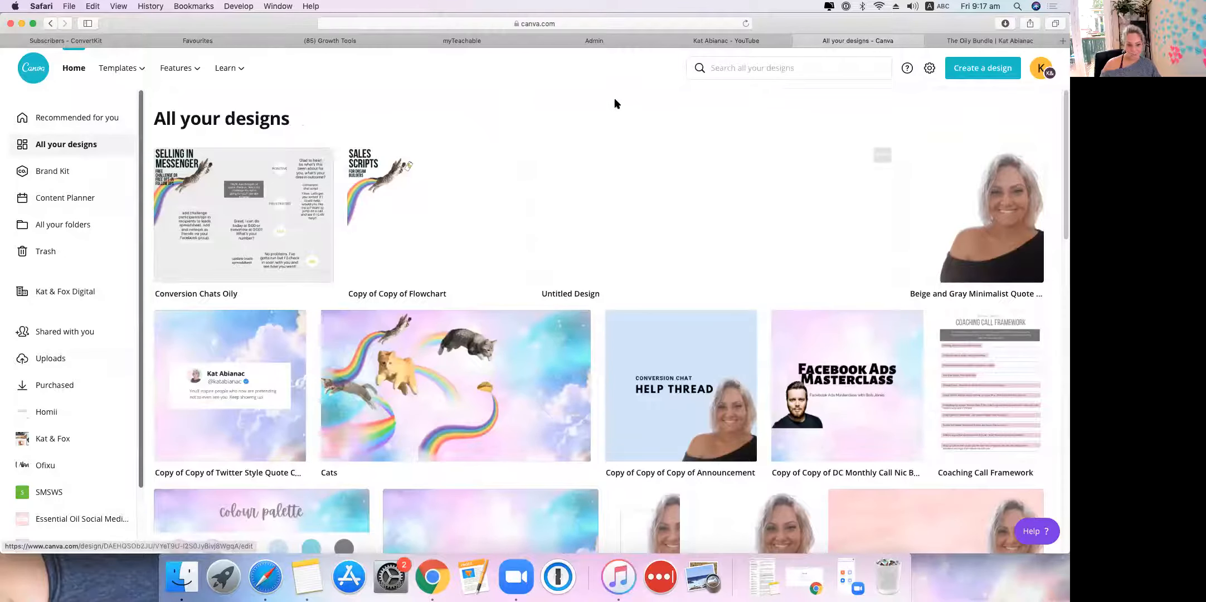
scroll(499, 298, down, 3)
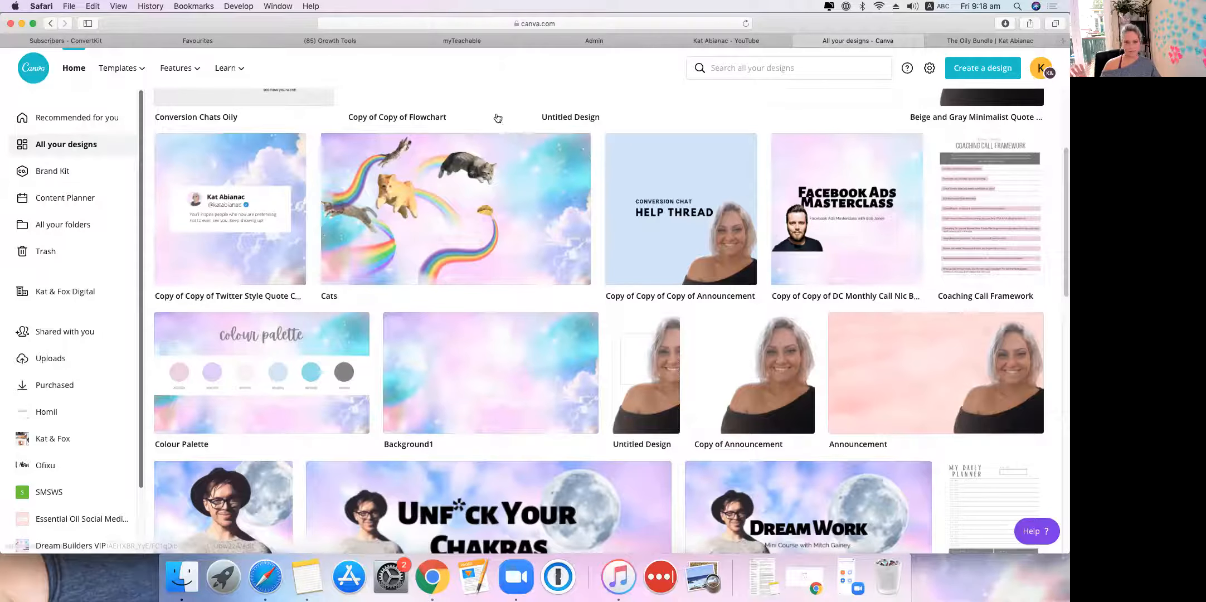
scroll(464, 209, down, 5)
scroll(358, 310, up, 5)
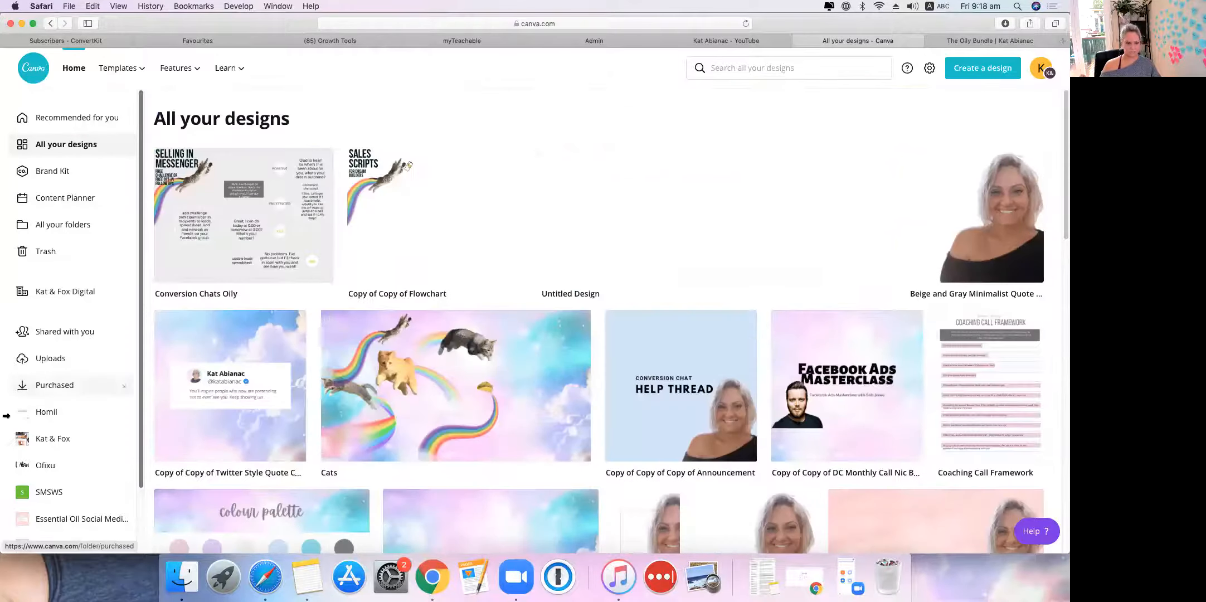
scroll(25, 390, down, 2)
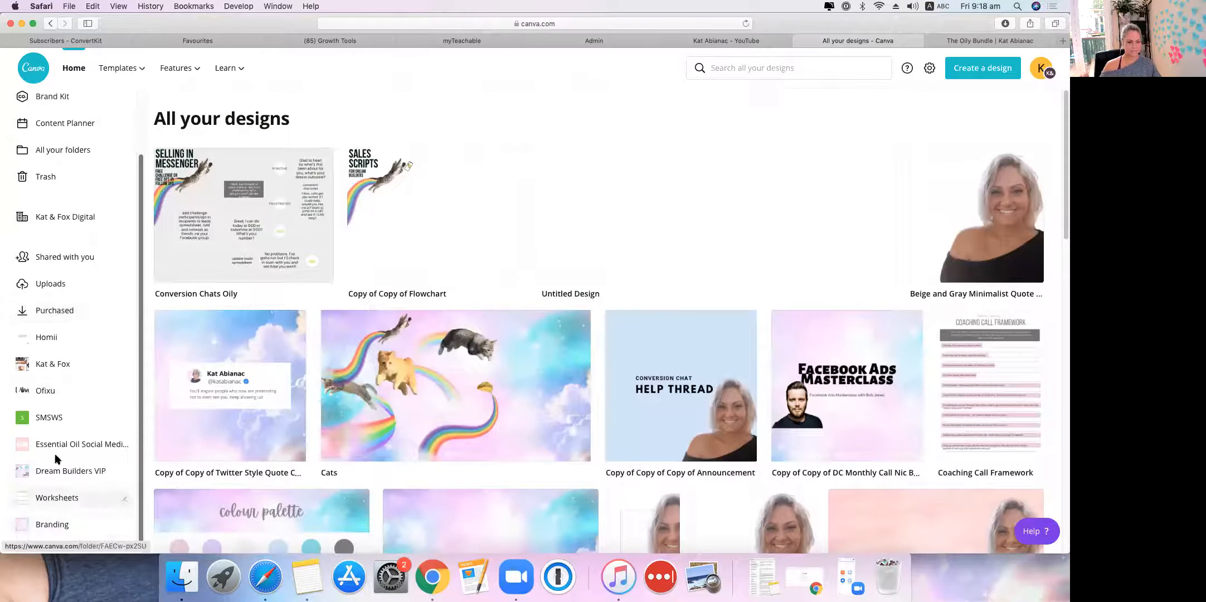
Step: Duplicate 7 Things for Stories from the Essential Oil Social Media Bundle folder and open the copy
click(75, 444)
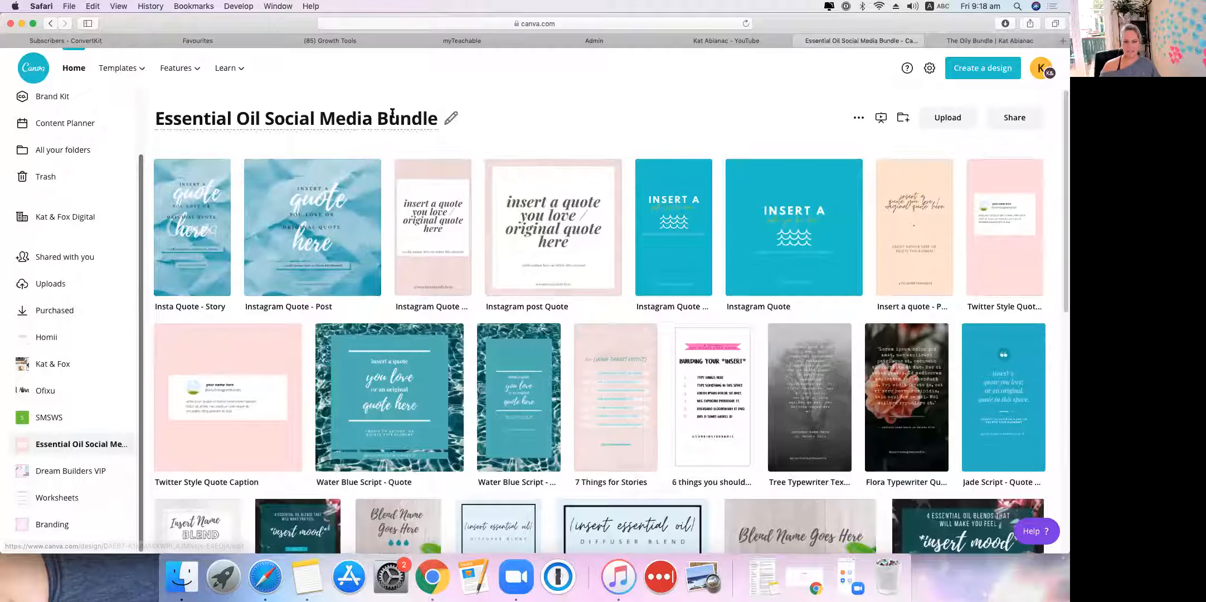
click(644, 336)
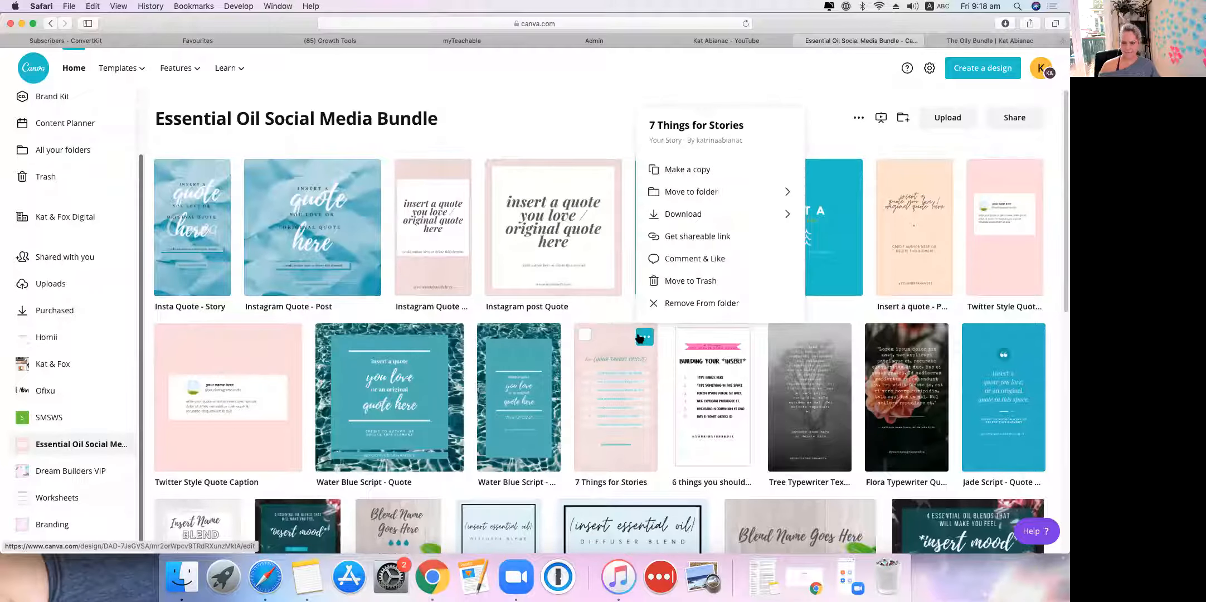
click(668, 168)
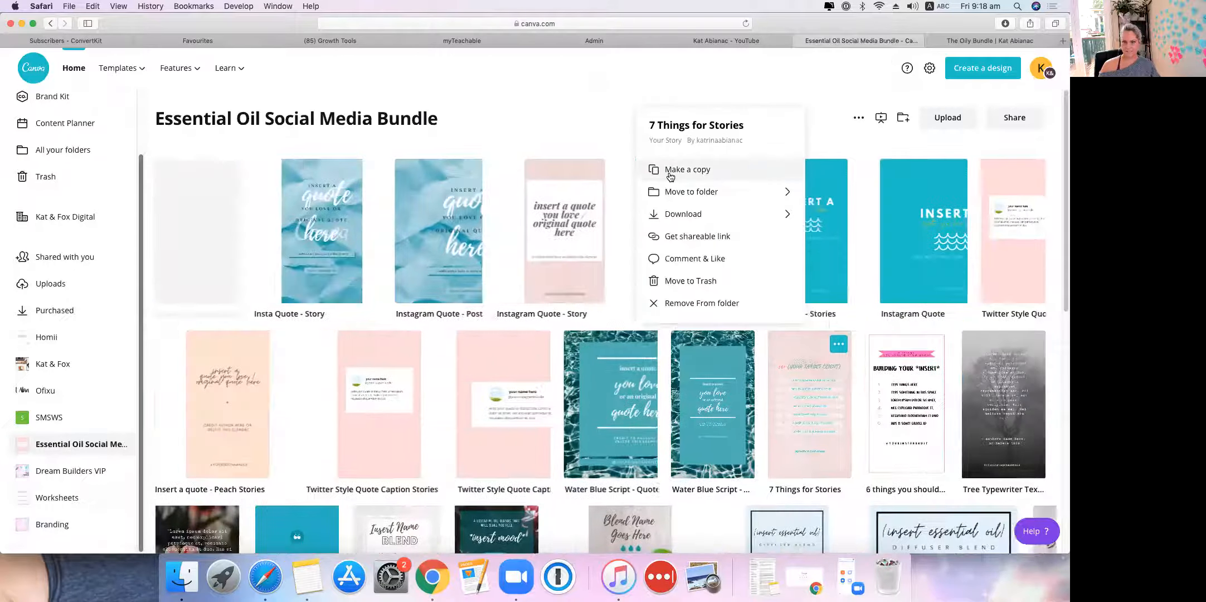
click(235, 188)
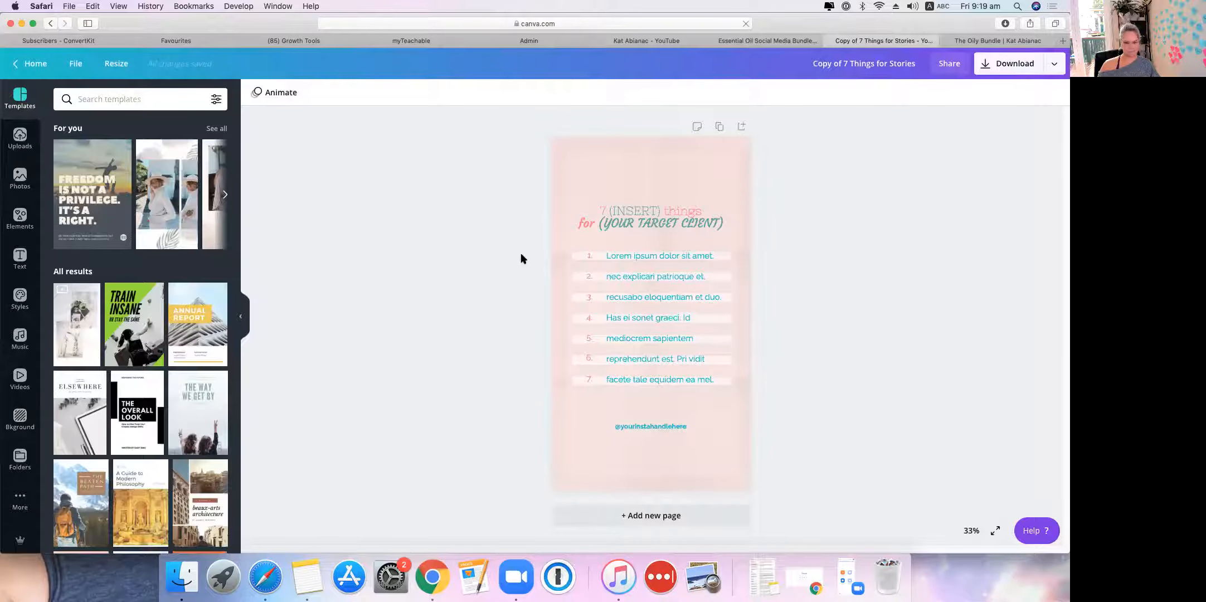
click(648, 427)
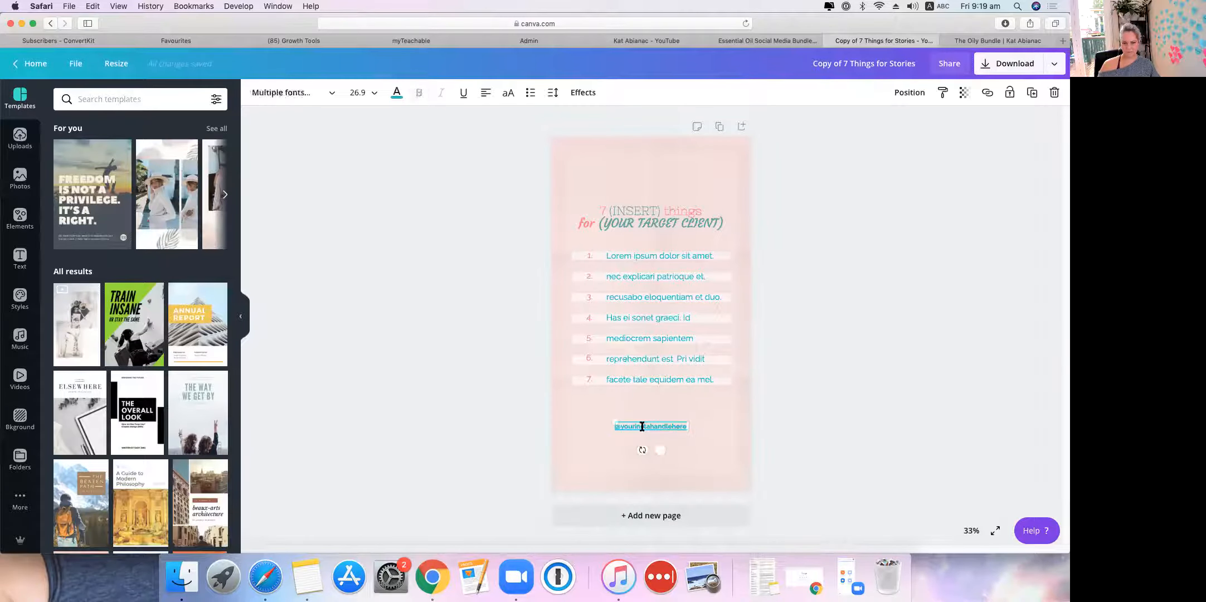
double_click(678, 426)
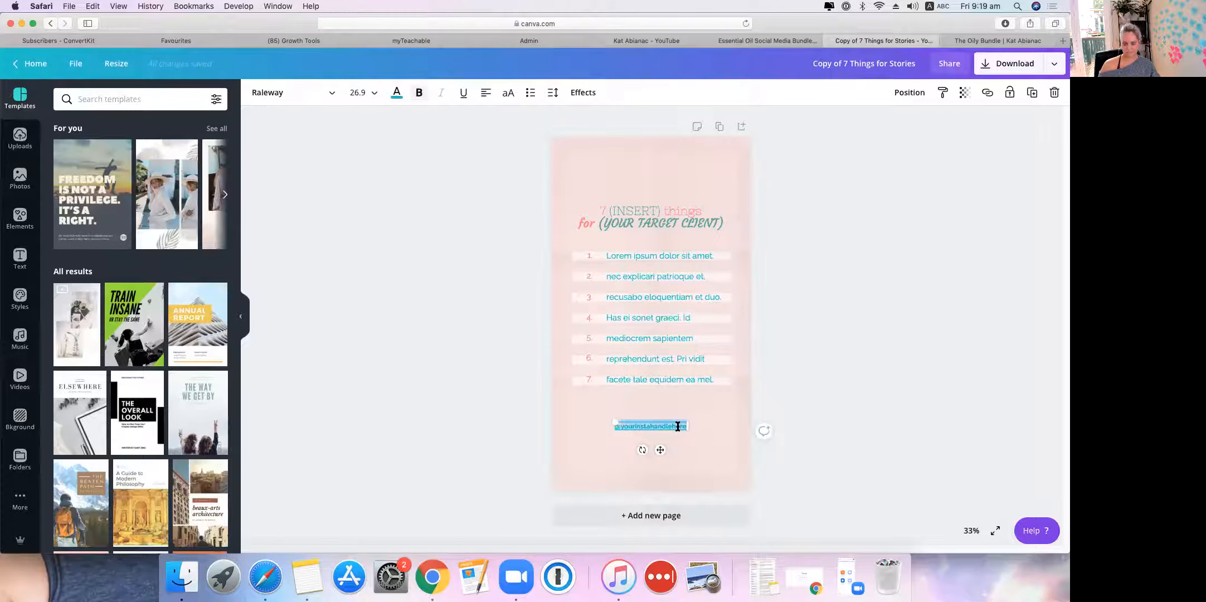
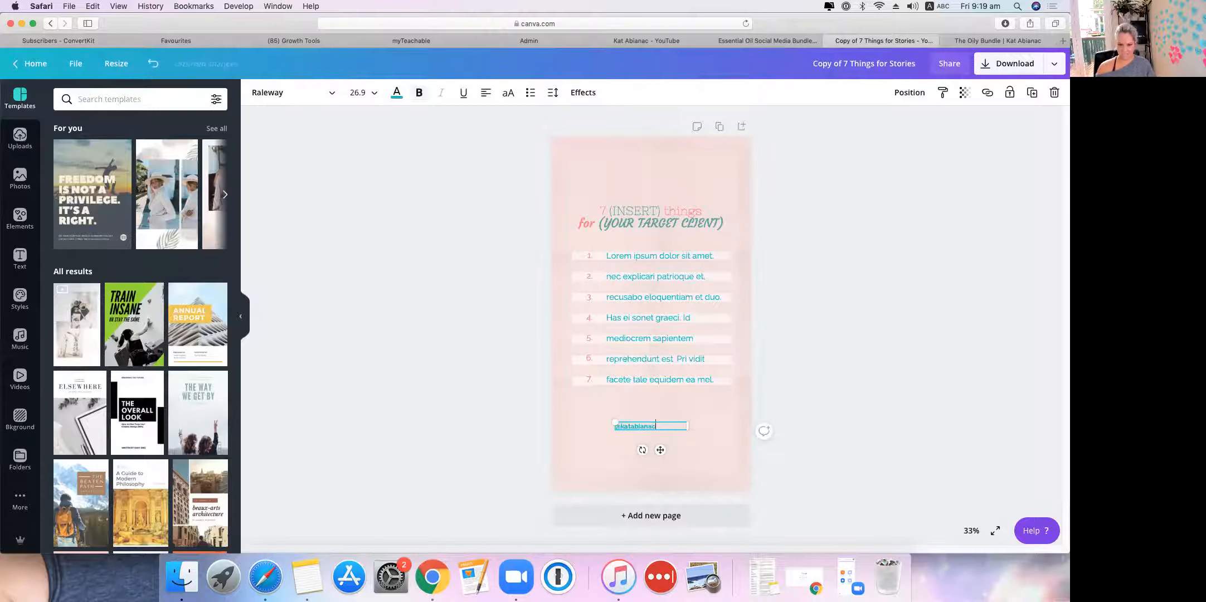
click(487, 290)
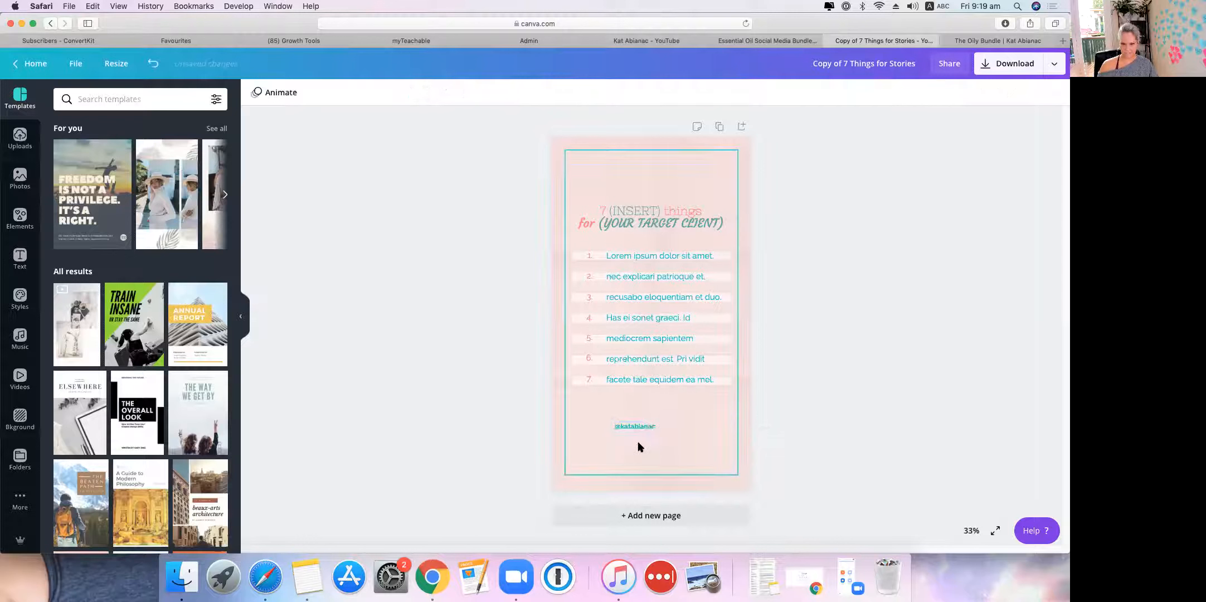
drag(635, 426, 648, 431)
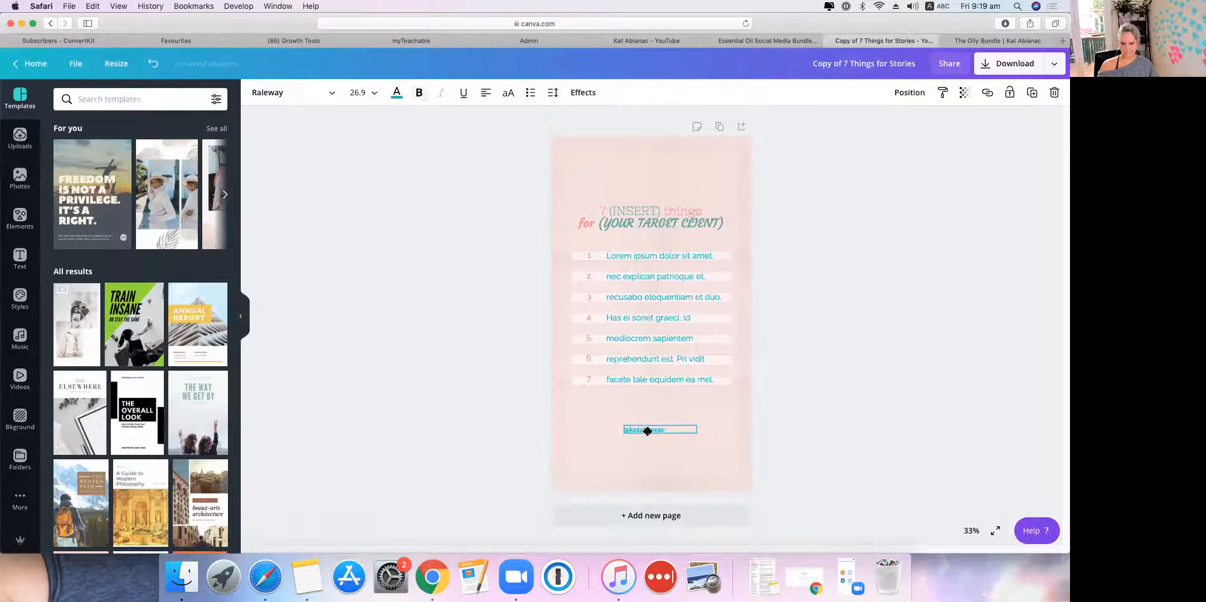
click(427, 333)
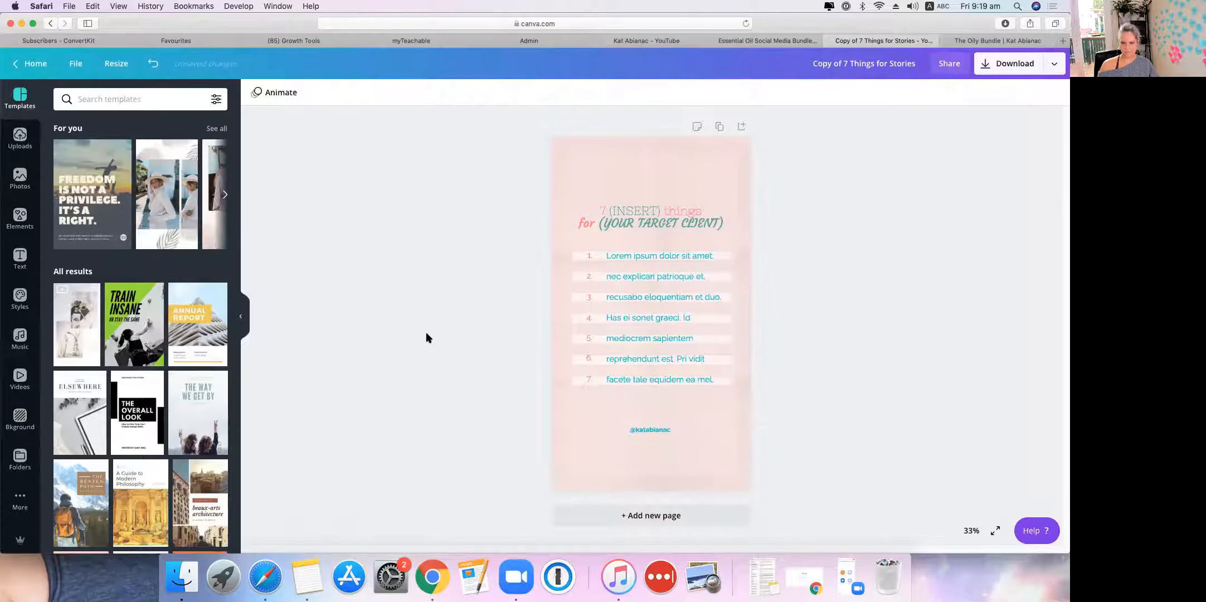
Step: Delete the INSERT) placeholder from the title and change 'things' to 'uses'
click(626, 215)
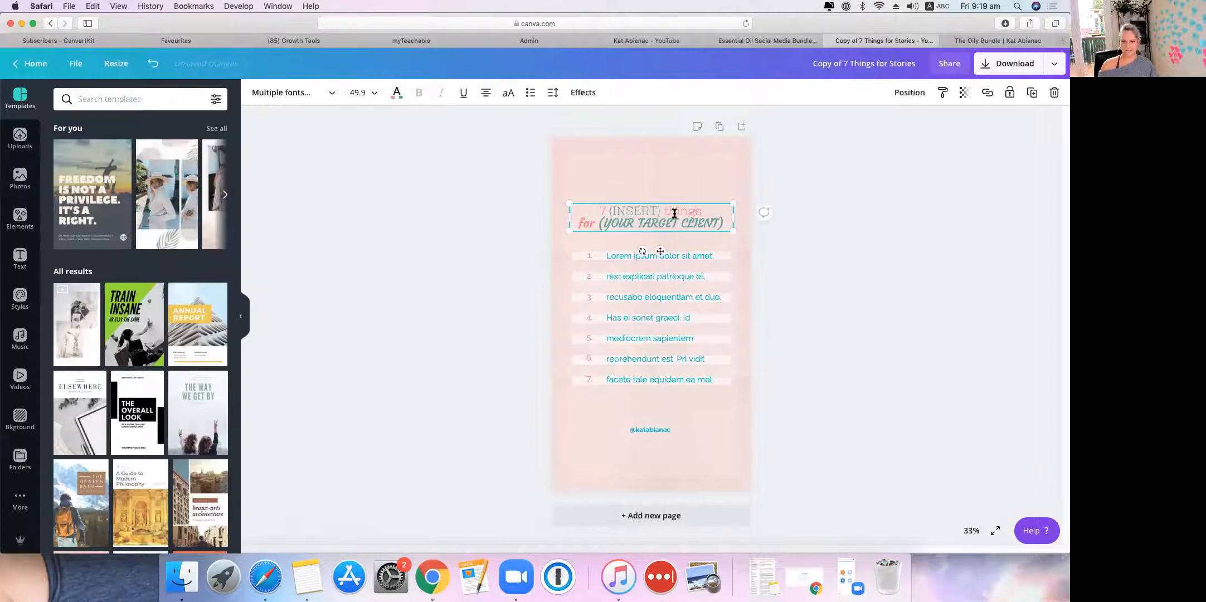
drag(661, 208, 659, 209)
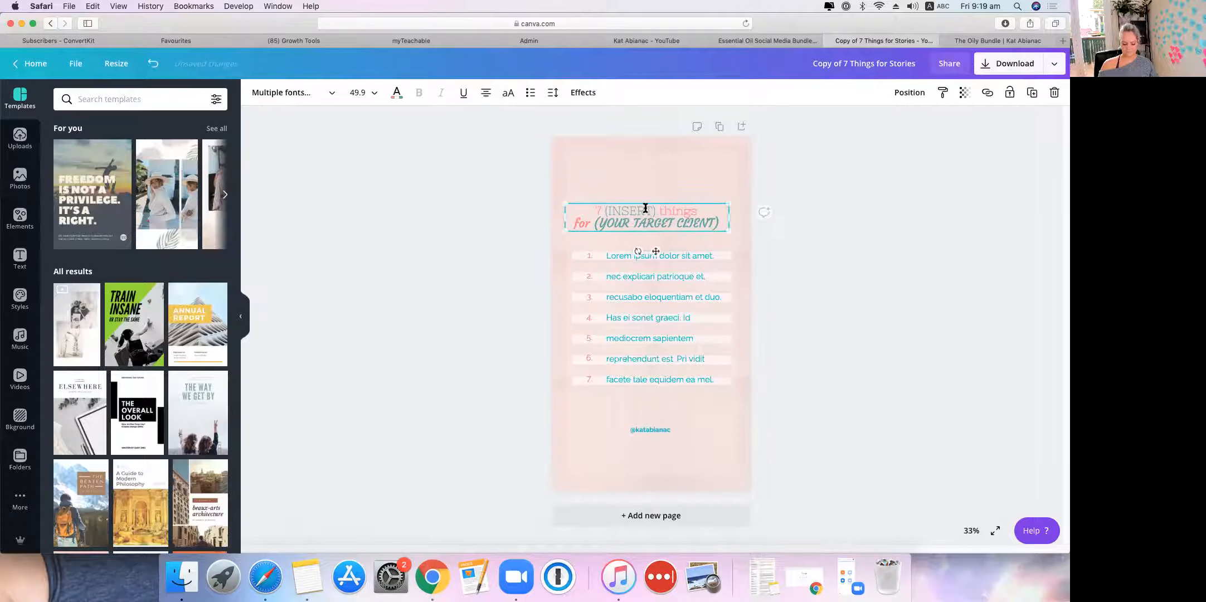
click(153, 63)
click(612, 222)
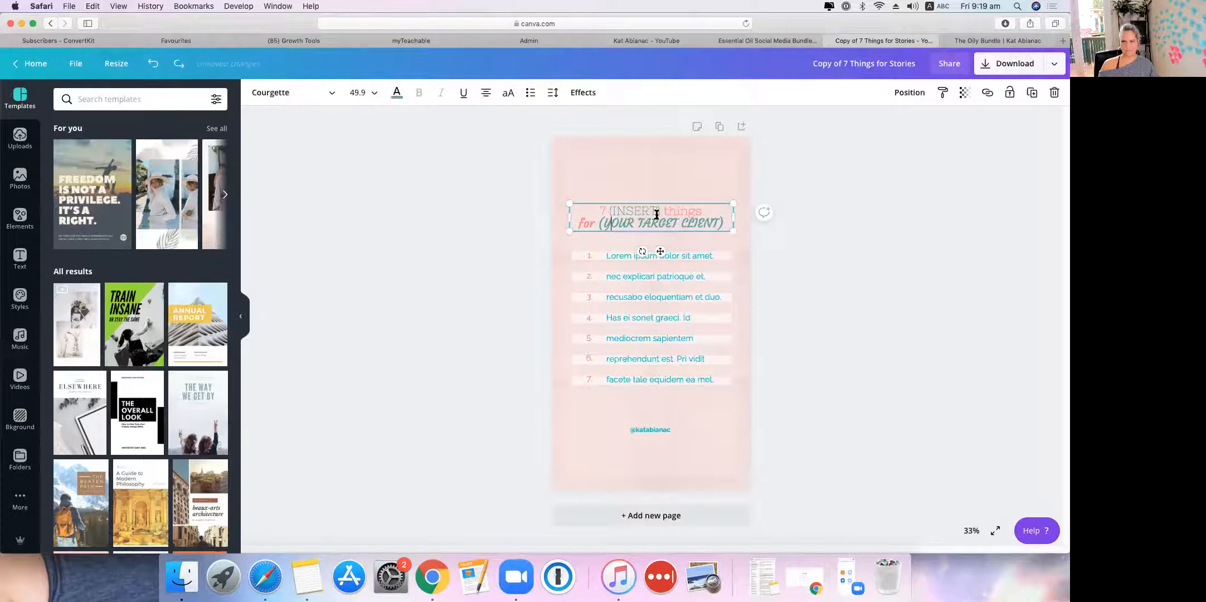
drag(662, 210, 618, 210)
key(BackSpace)
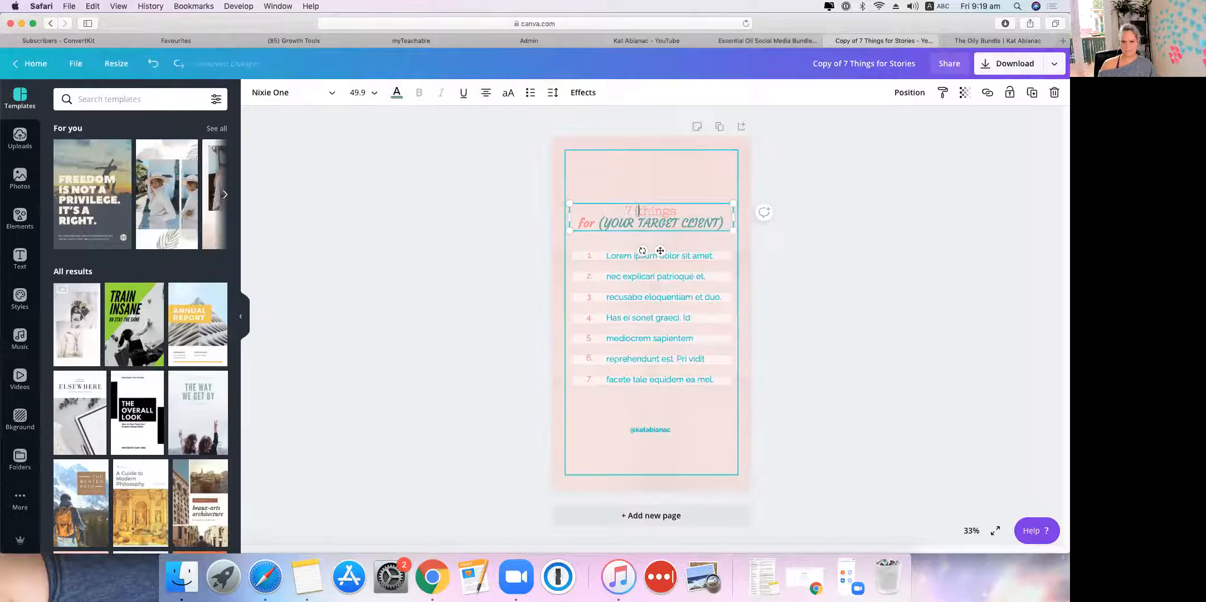
text(______)
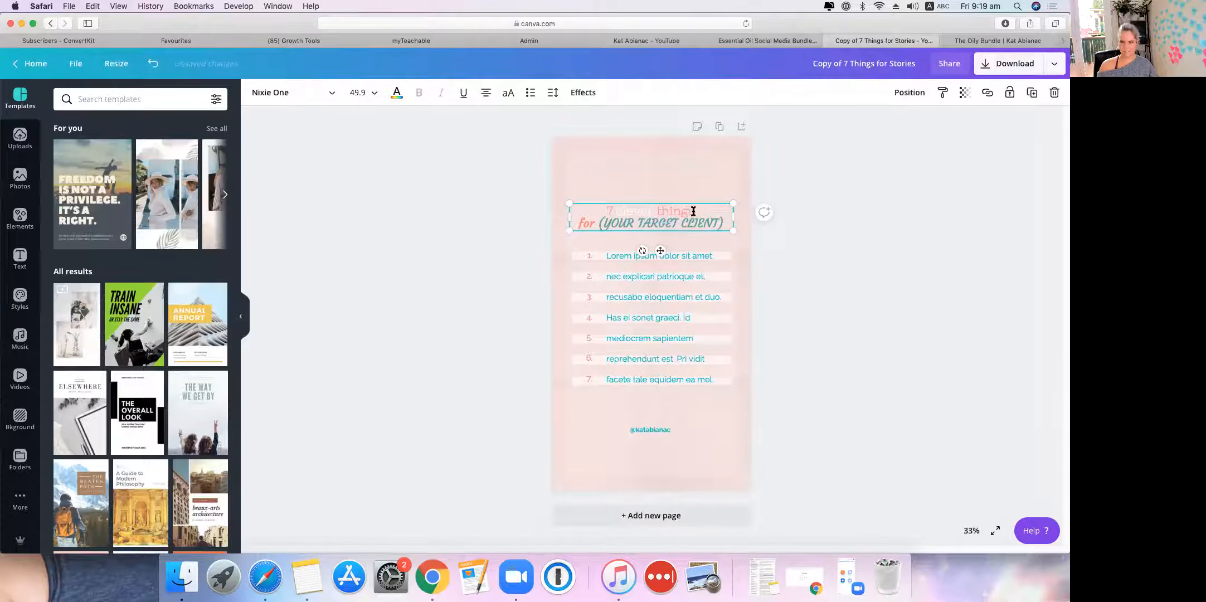
text(uses)
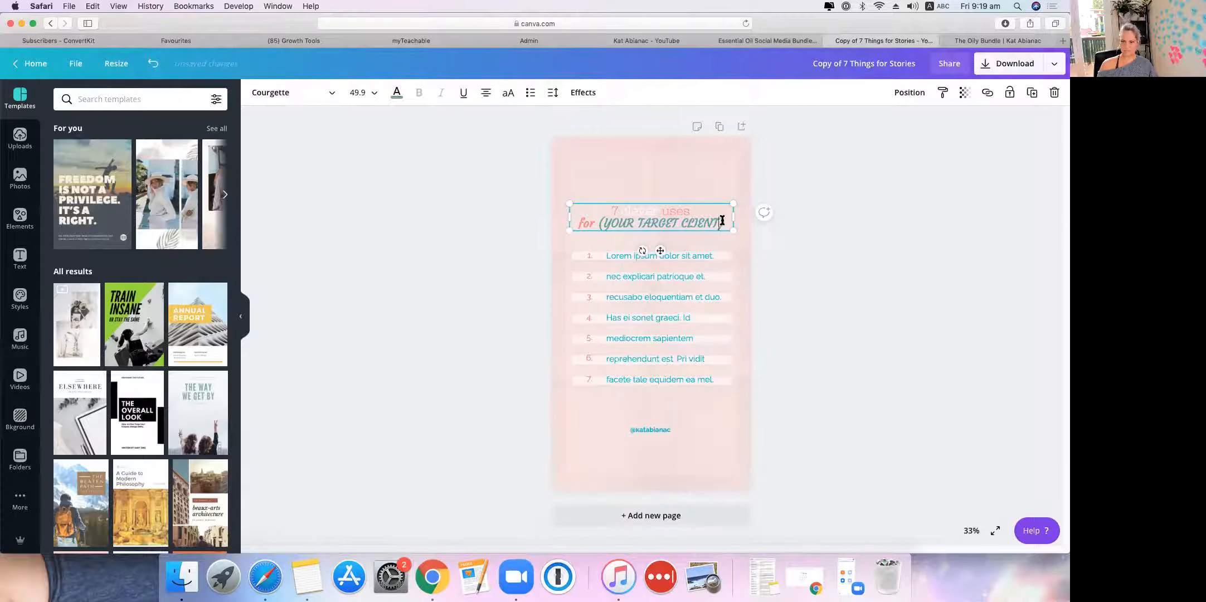
Step: Replace (YOUR TARGET CLIENT) with 'lemon essential oil', fixing typos along the way
drag(723, 222, 580, 223)
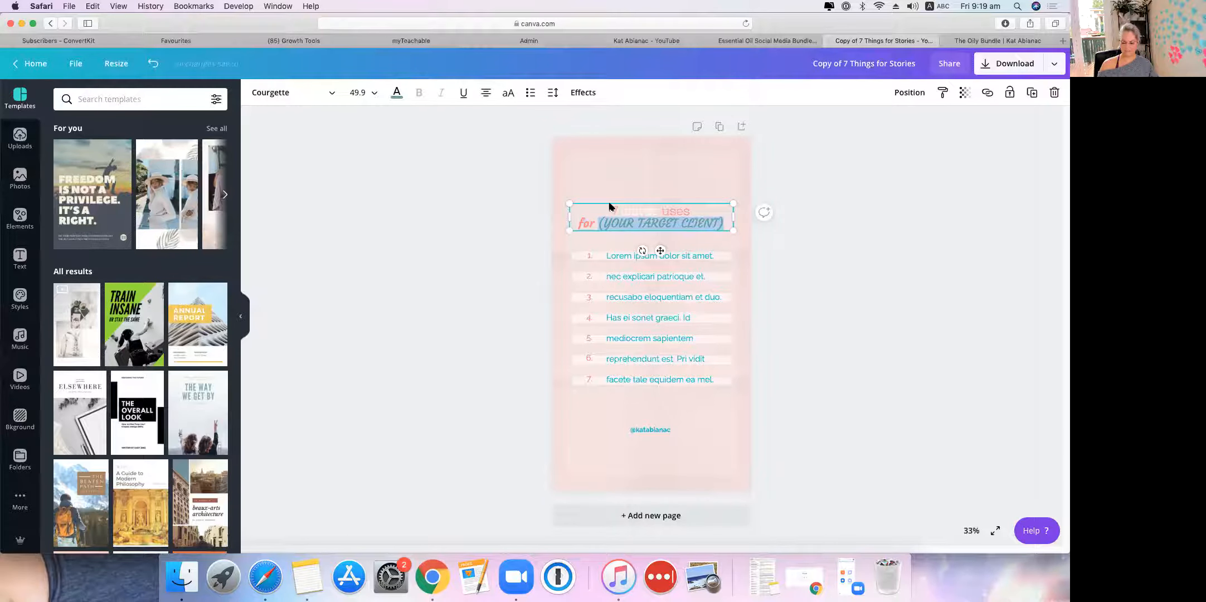
text(la)
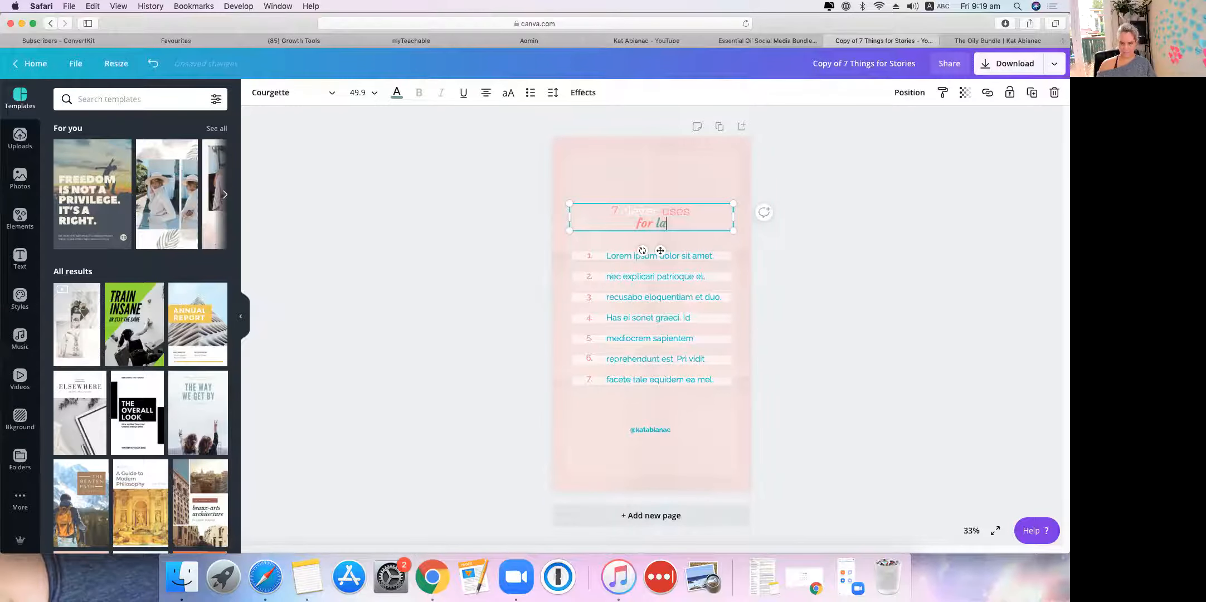
key(BackSpace)
text(emon)
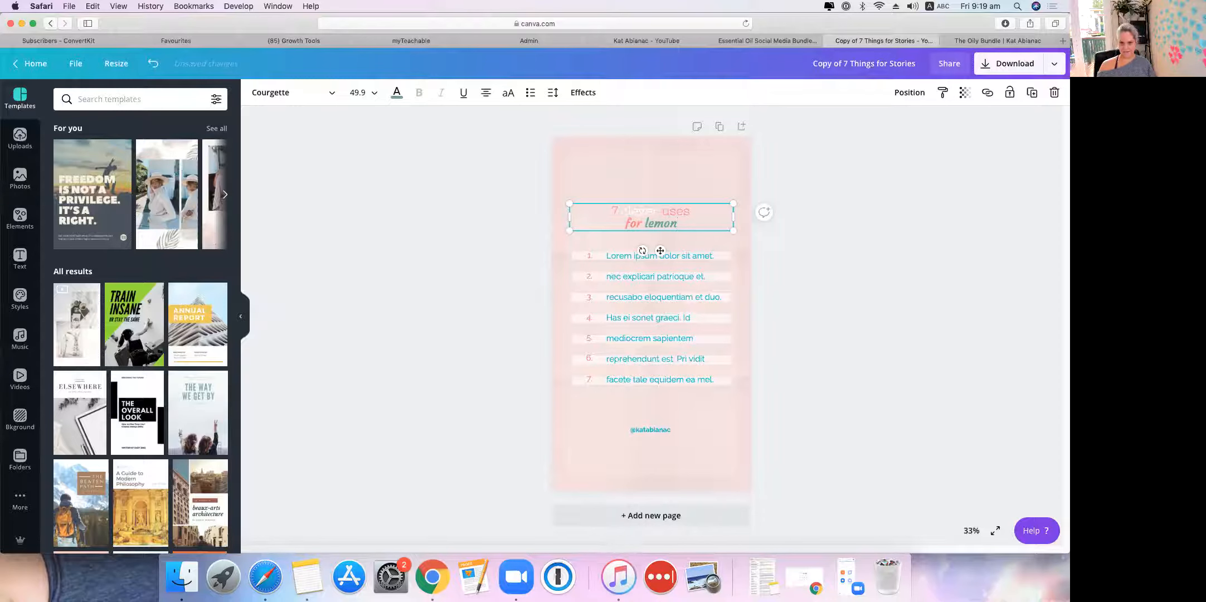
text( ese)
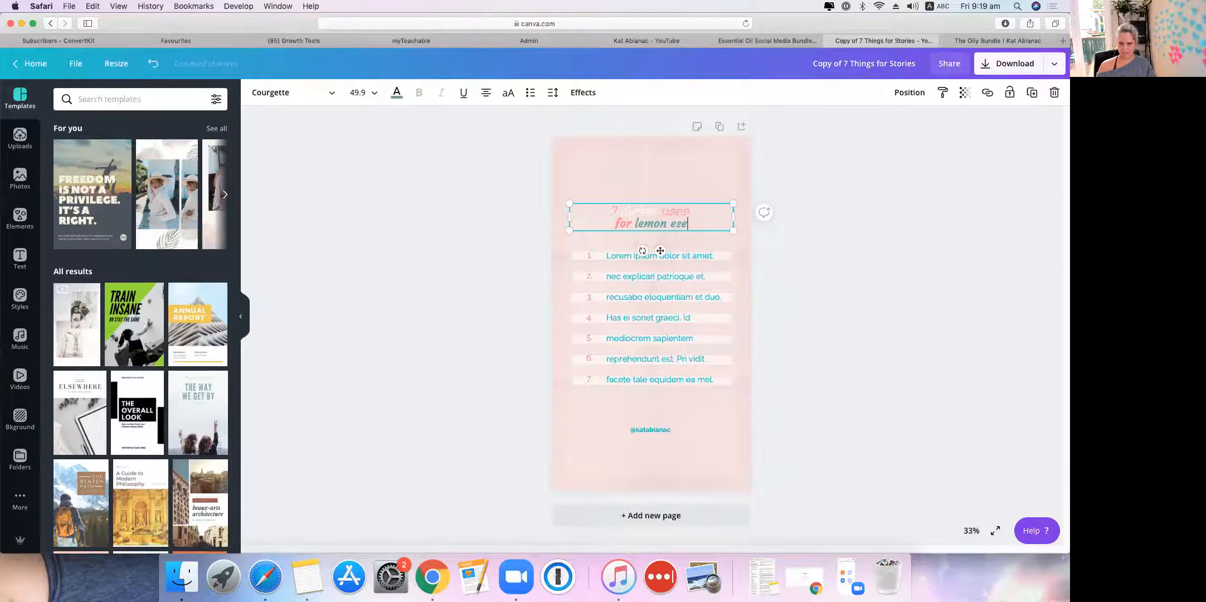
key(BackSpace)
text(seti)
key(BackSpace)
key(BackSpace)
Step: Finish 'essential oil' in the title and make the first list item 'clean your windows'
text(ntial oil)
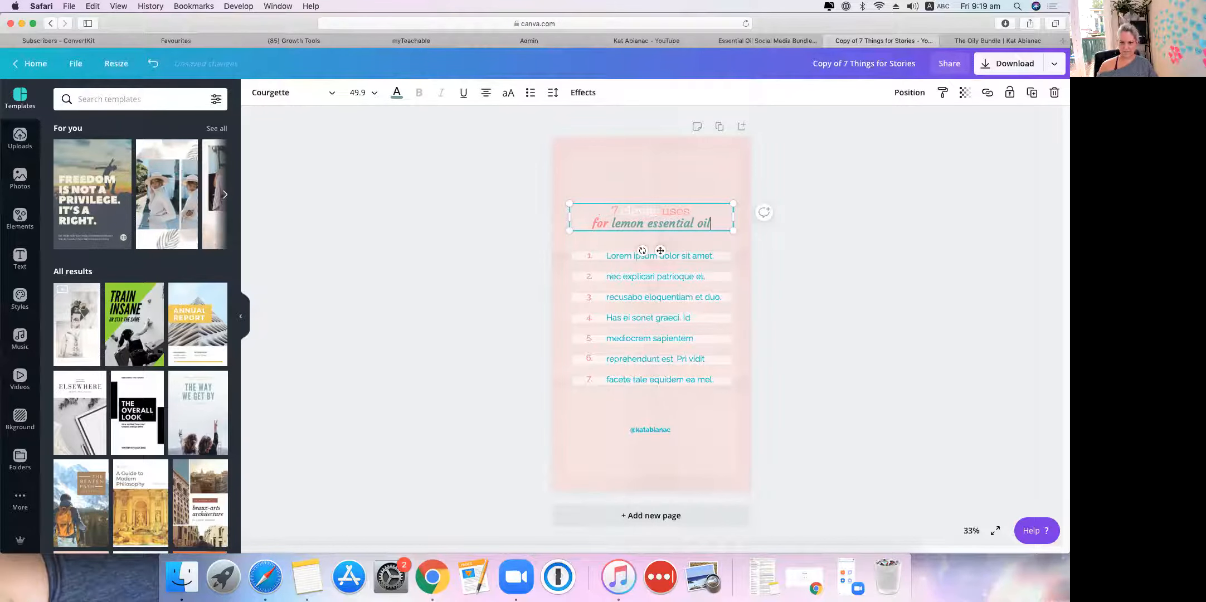
click(442, 276)
click(647, 256)
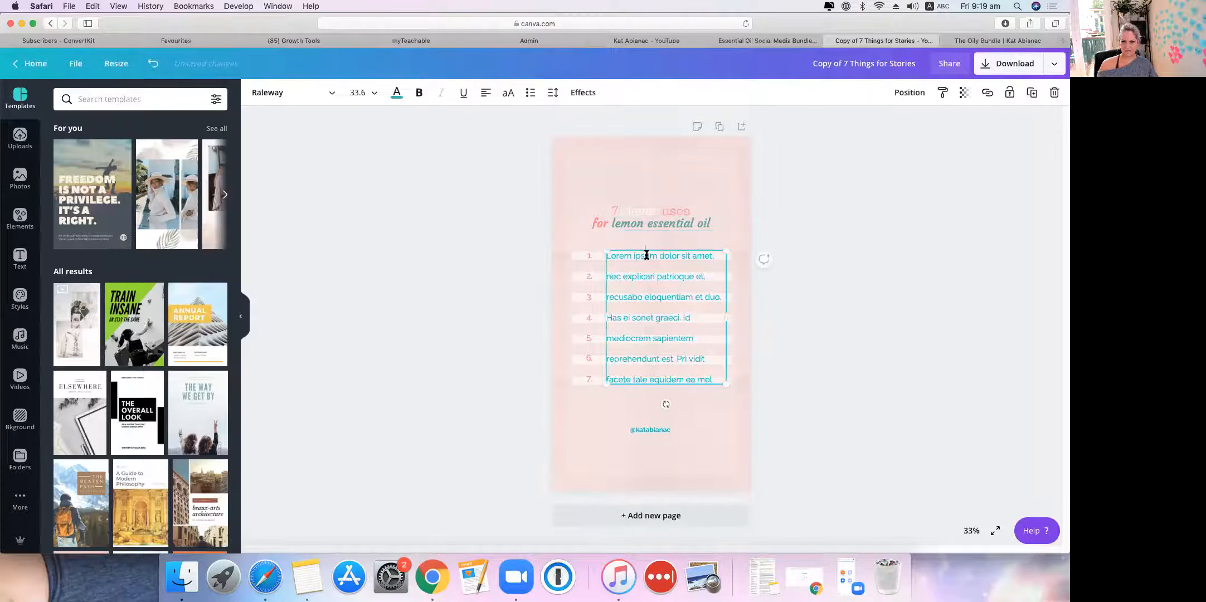
double_click(647, 256)
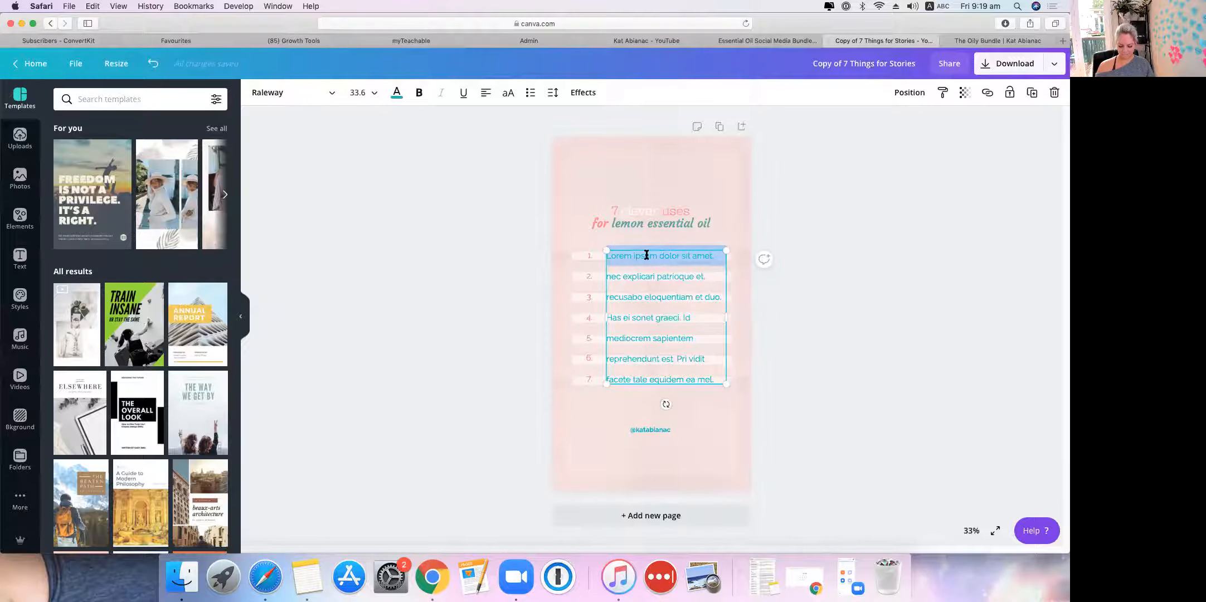
text(clean your windows)
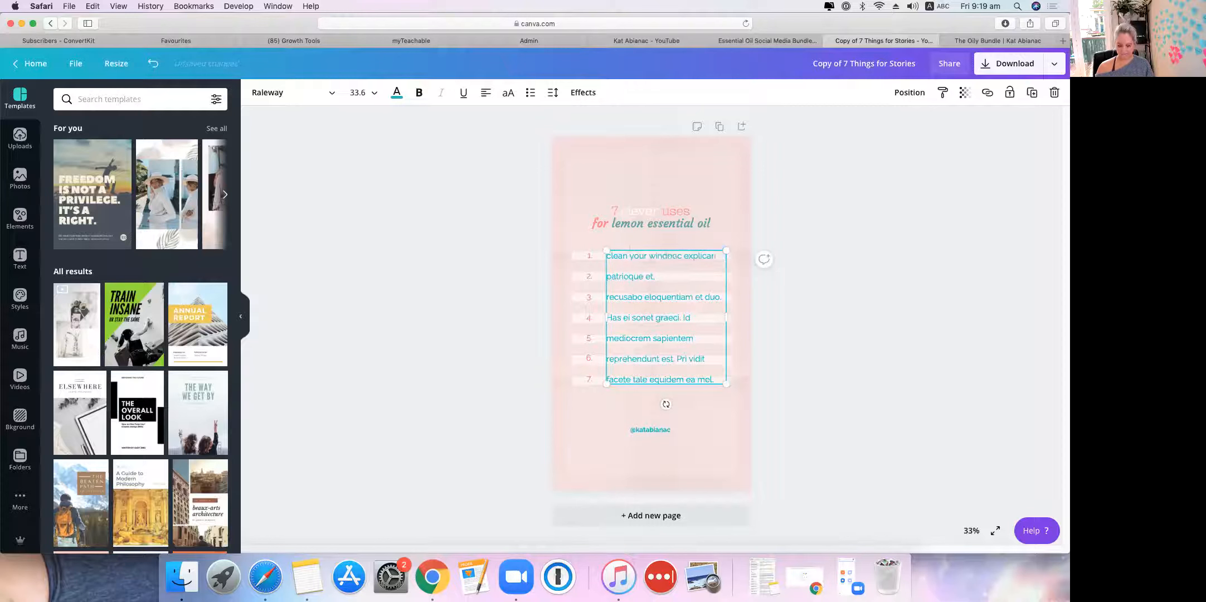
key(Delete)
key(Delete)
key(Delete)
key(Return)
Step: Start item 2 with 'add to' and set item 3 to 'remove sticky spots'
triple_click(657, 276)
text(add)
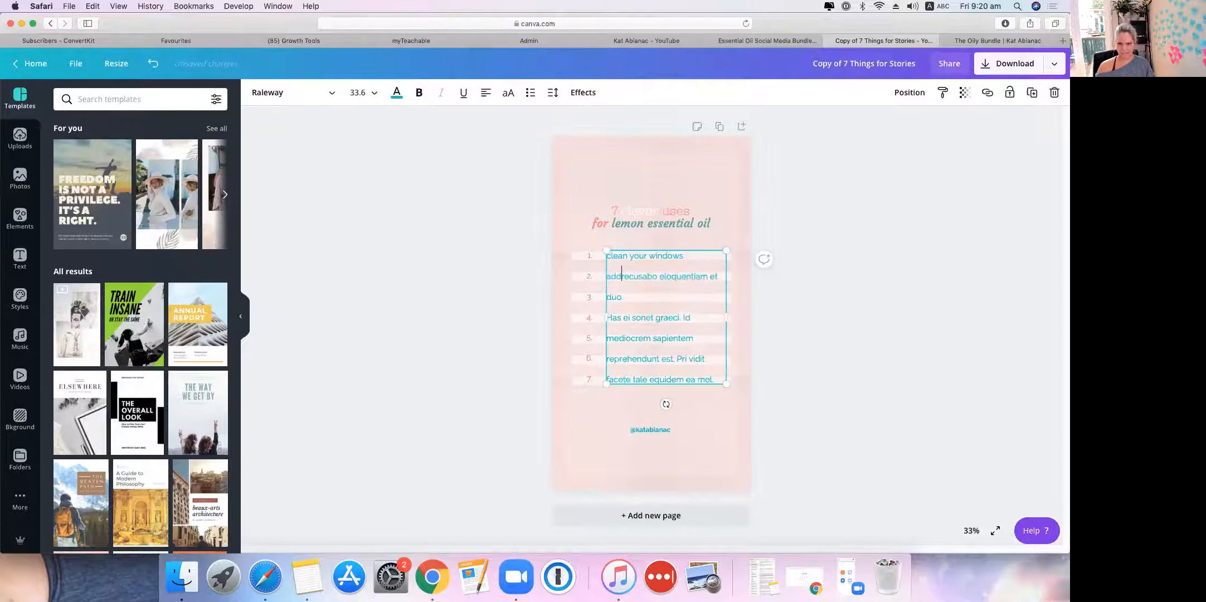
text( to)
key(Return)
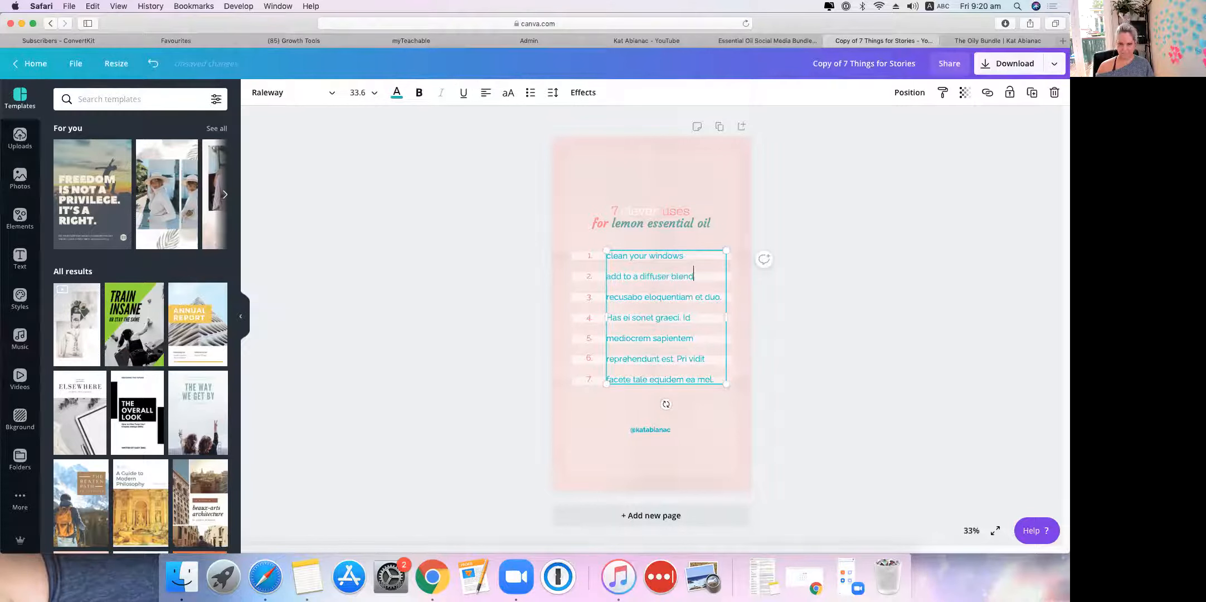
double_click(637, 293)
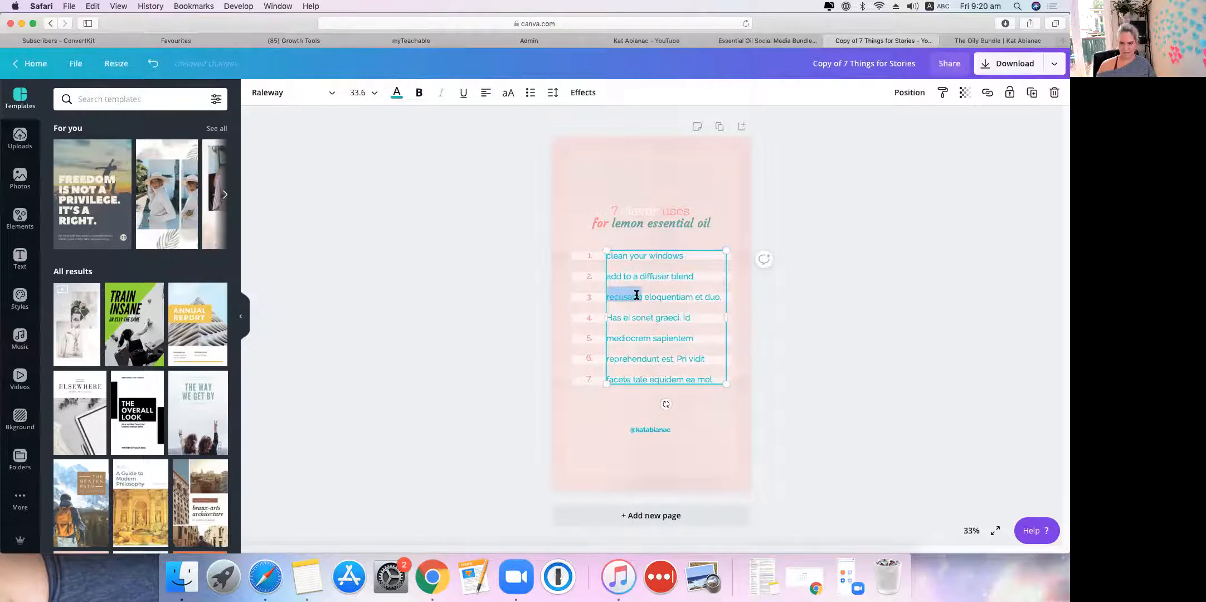
triple_click(635, 293)
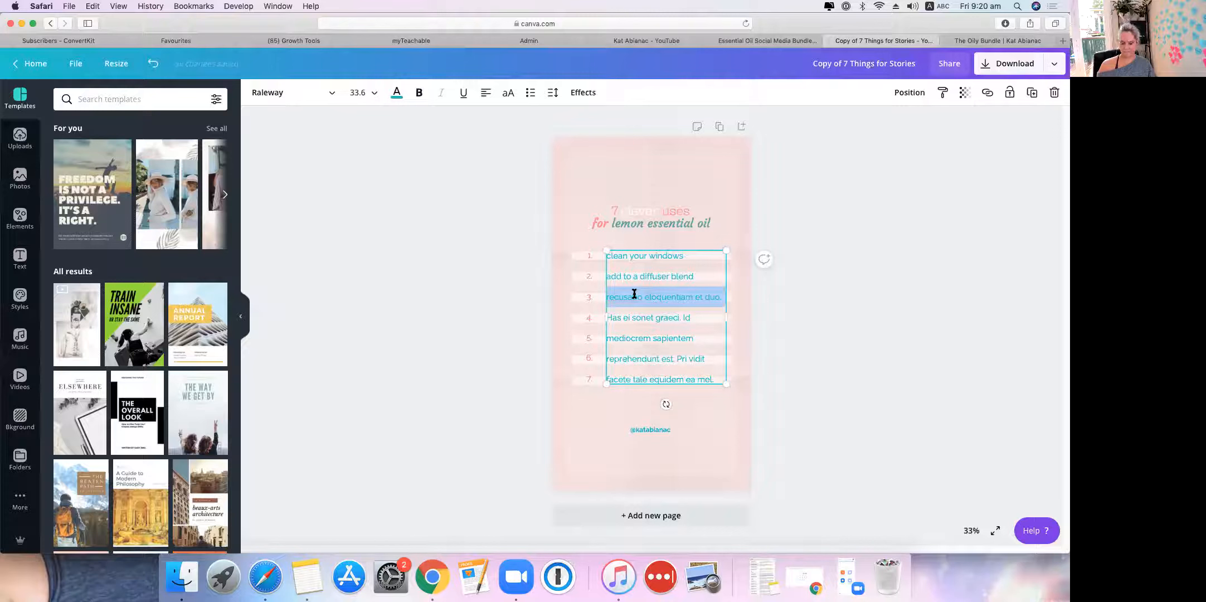
text(remove stick)
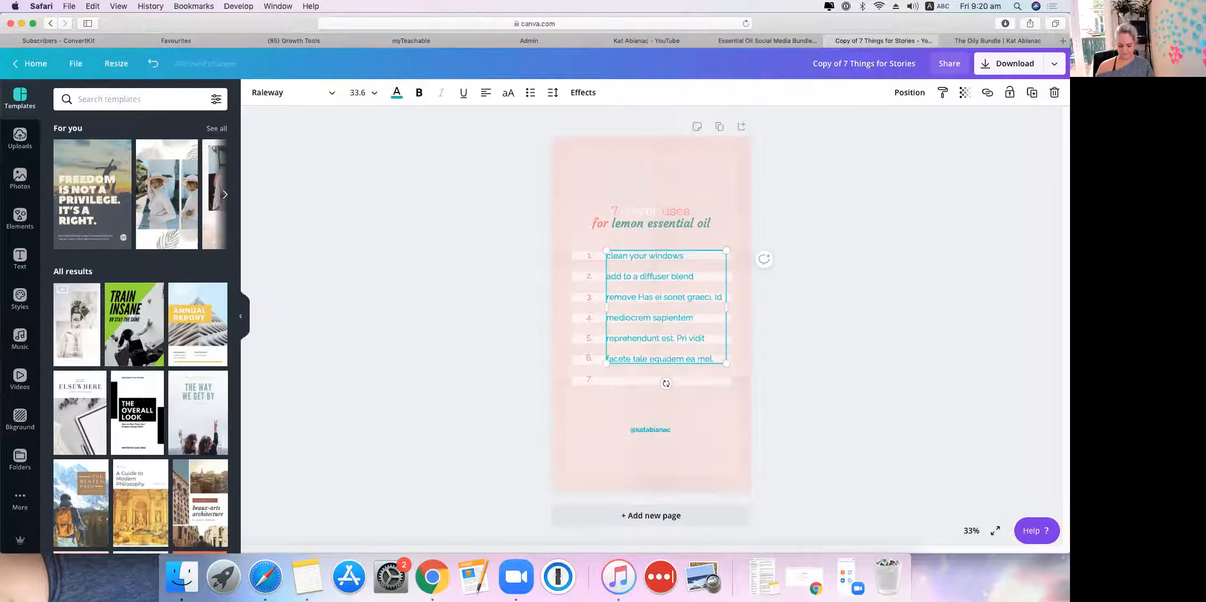
text(y spots)
key(Return)
Step: Replace the fourth placeholder line with a blank line and check the planned uses in Notes
click(627, 319)
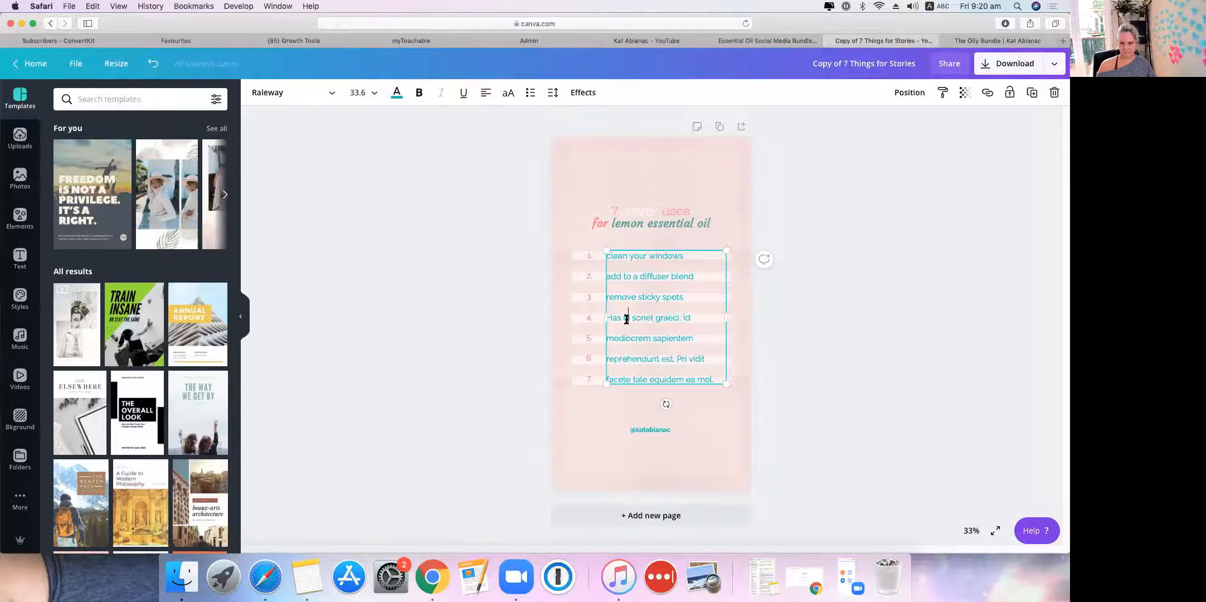
triple_click(628, 316)
key(BackSpace)
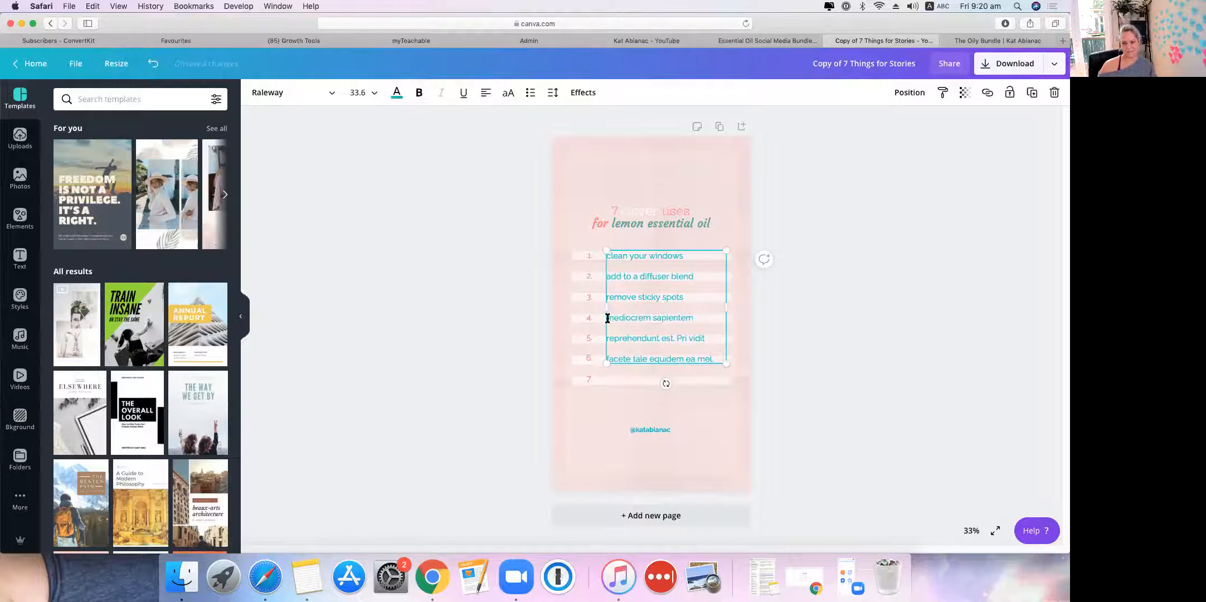
key(Return)
text(h)
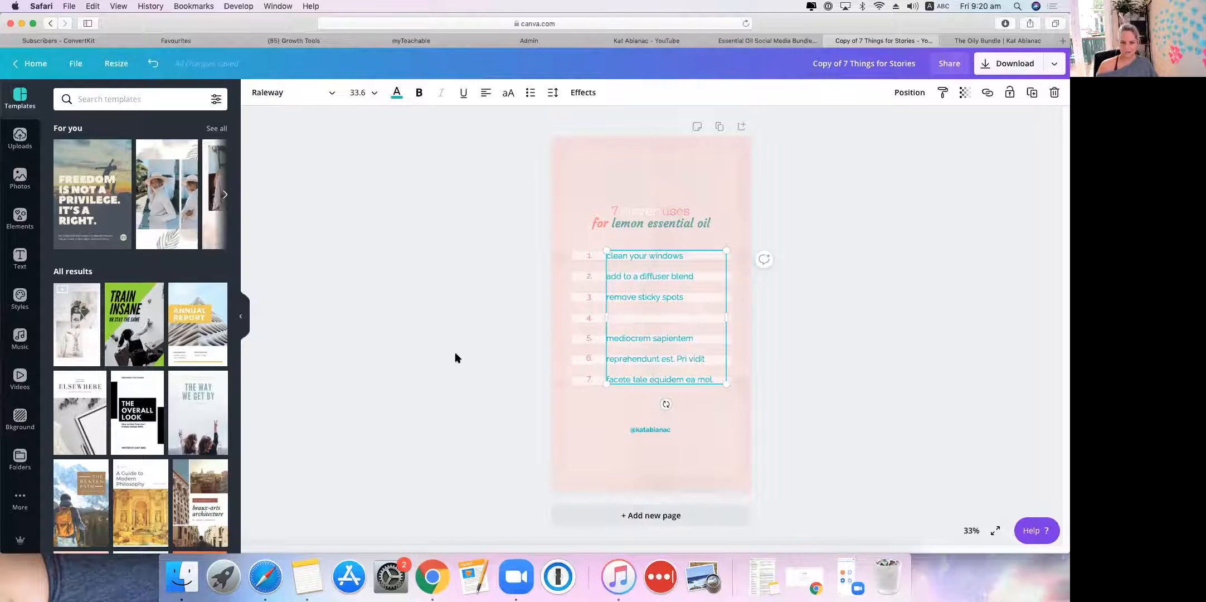
click(307, 577)
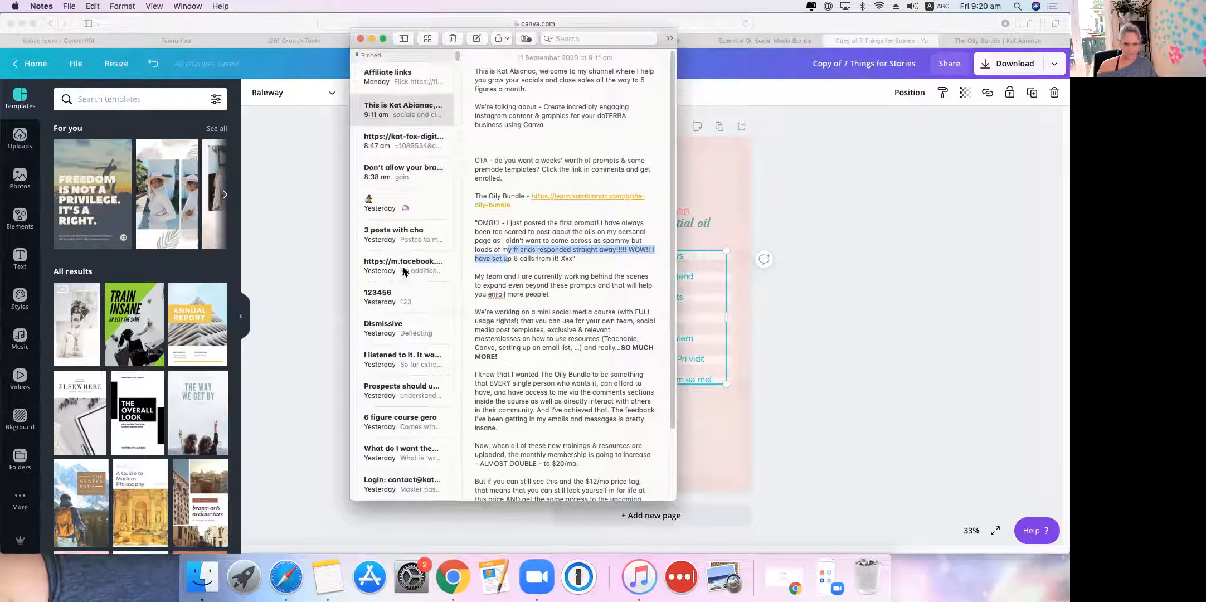
scroll(596, 291, down, 3)
click(932, 302)
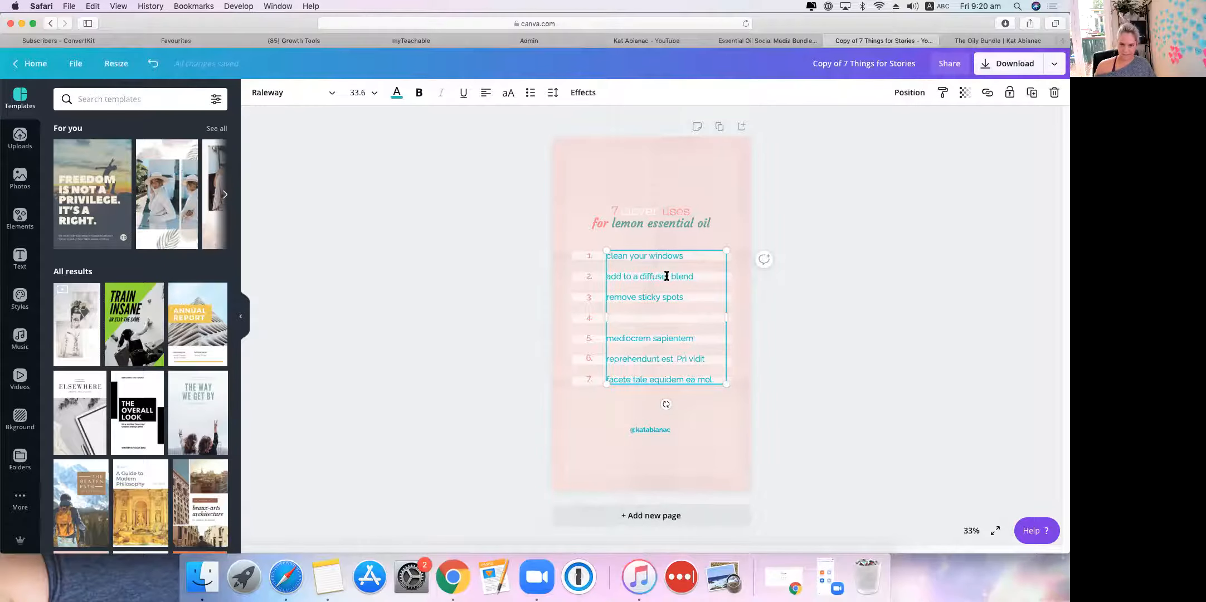
Step: Add the roller blend use and make item 5 'put drops on a dryer ball'
key(BackSpace)
key(BackSpace)
key(BackSpace)
key(BackSpace)
key(BackSpace)
key(BackSpace)
text(roller)
text(add)
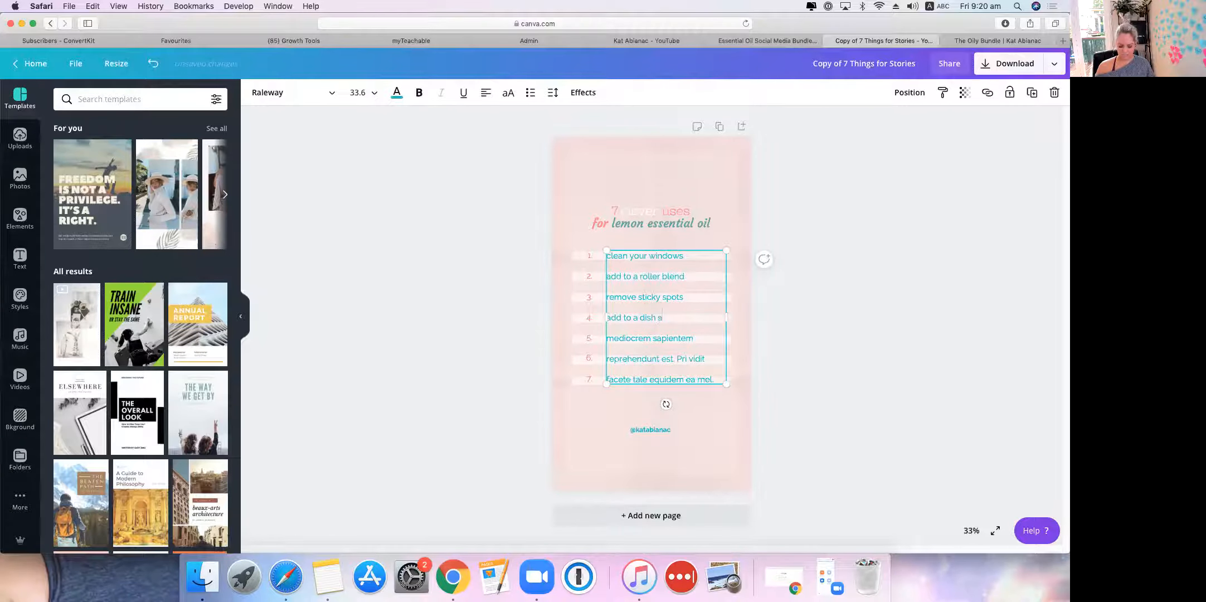
triple_click(695, 339)
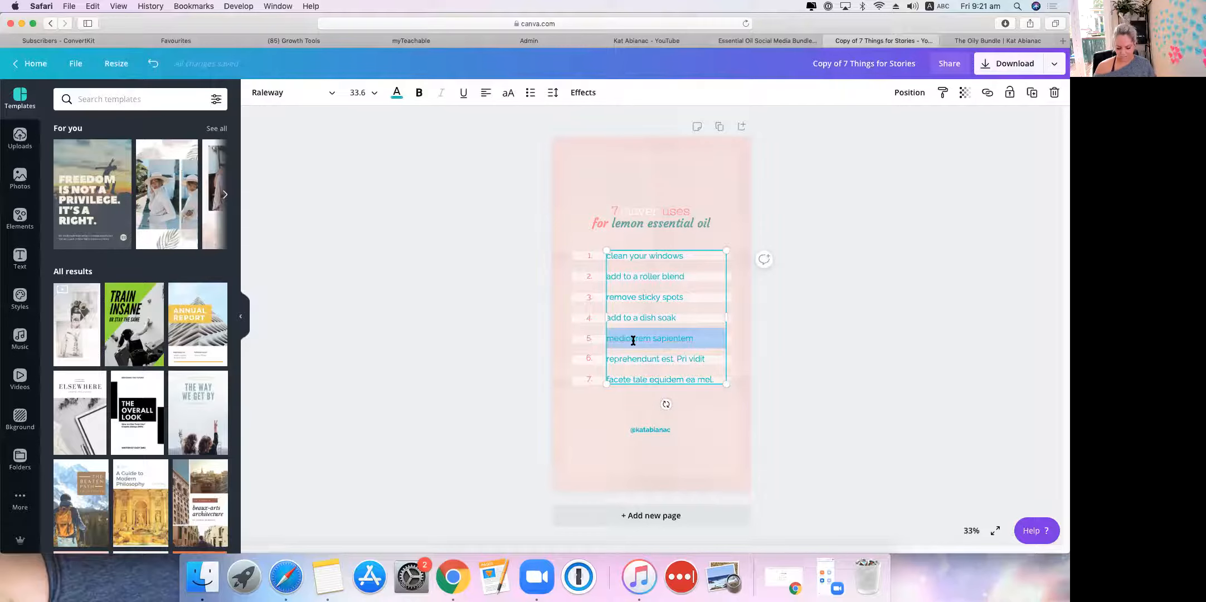
key(BackSpace)
text(put )
text(drops on a dryer)
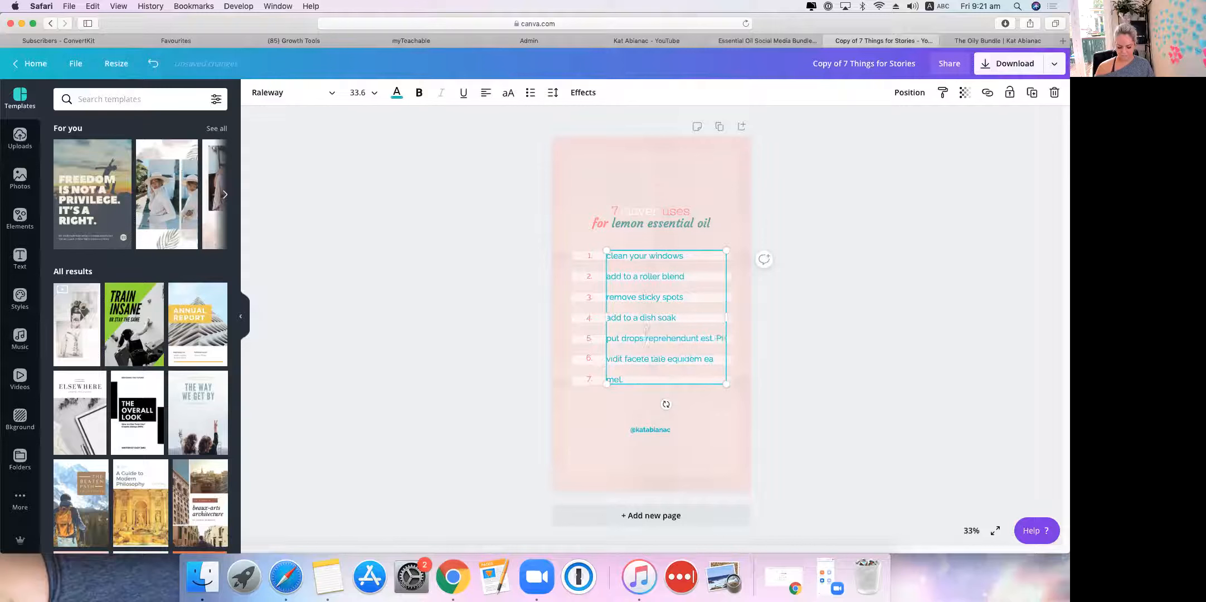
text( ball)
key(Return)
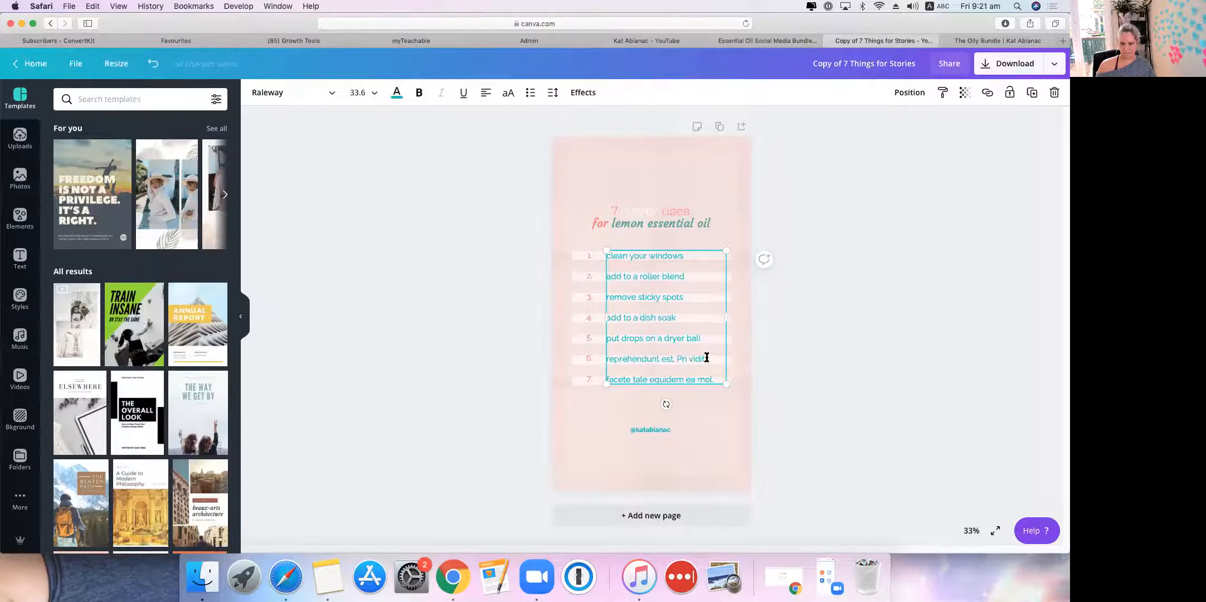
Step: Clear line 6's Lorem placeholder and write 'add to a cheery diffuser blend'
drag(707, 356, 627, 350)
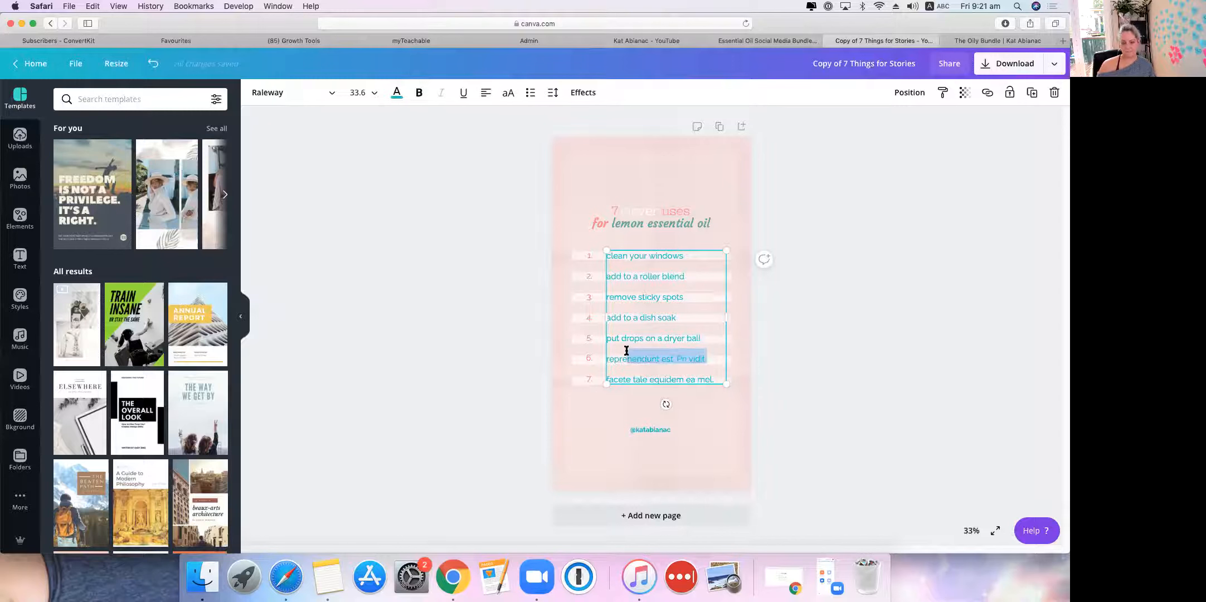
triple_click(627, 355)
click(634, 363)
key(BackSpace)
key(BackSpace)
key(BackSpace)
drag(662, 361, 607, 359)
key(BackSpace)
key(Delete)
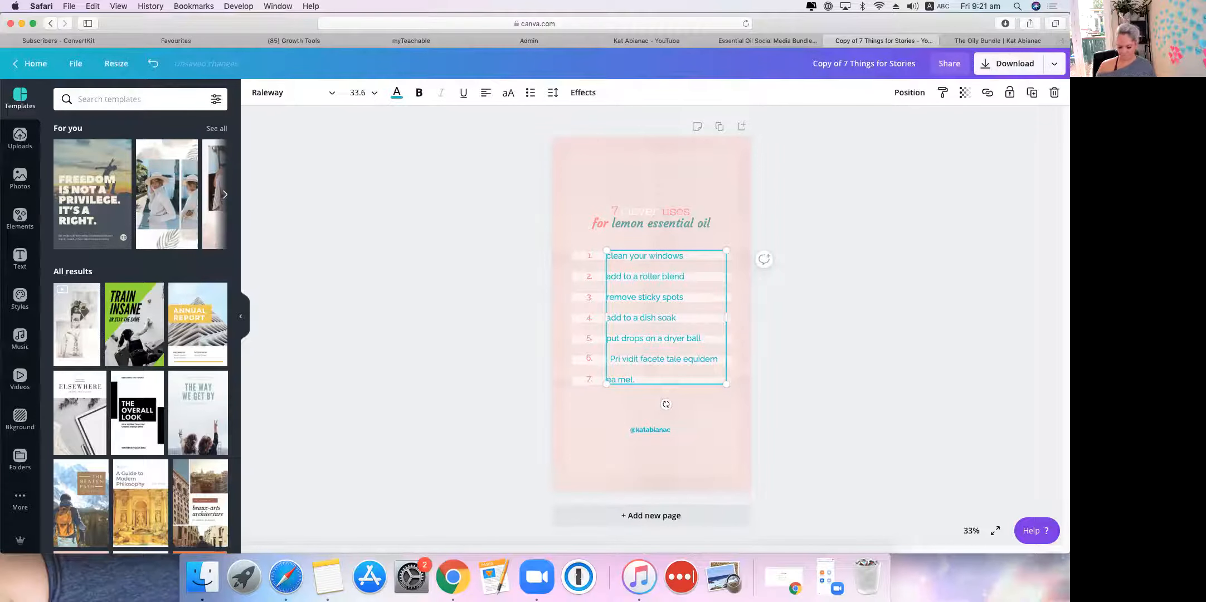
text(add )
text(to a cheery.)
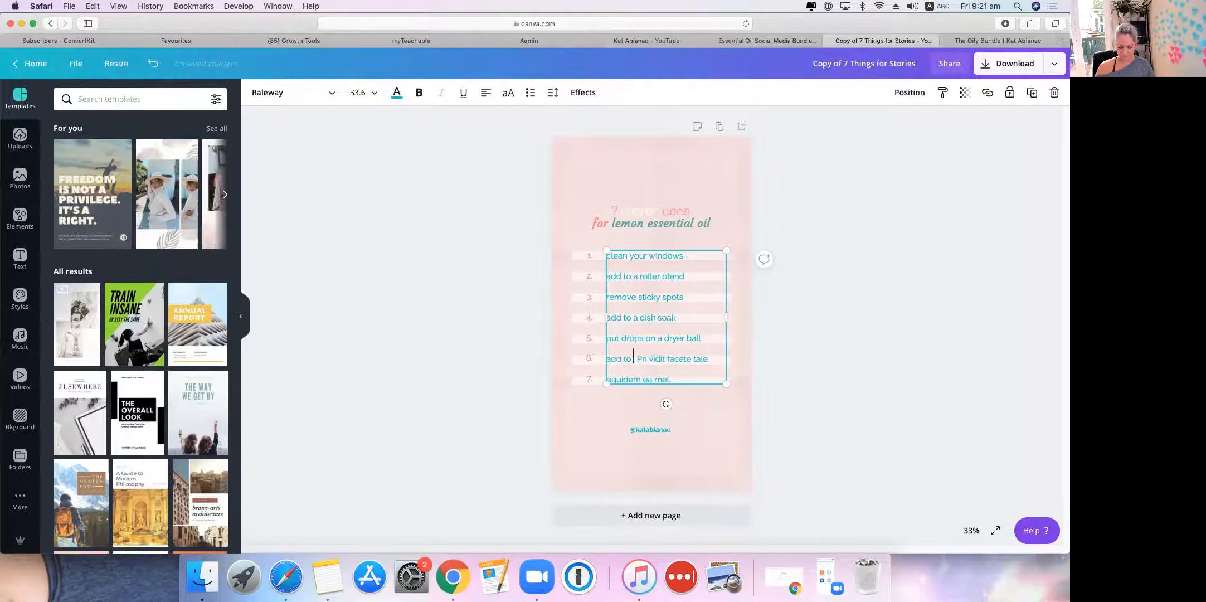
key(BackSpace)
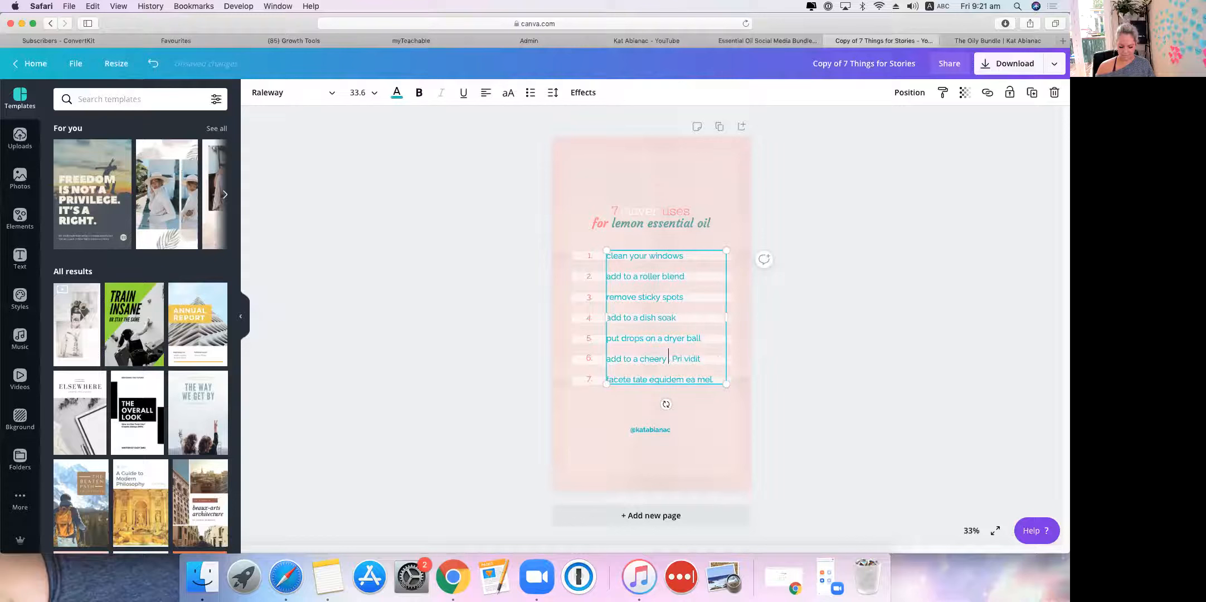
text(diffuser)
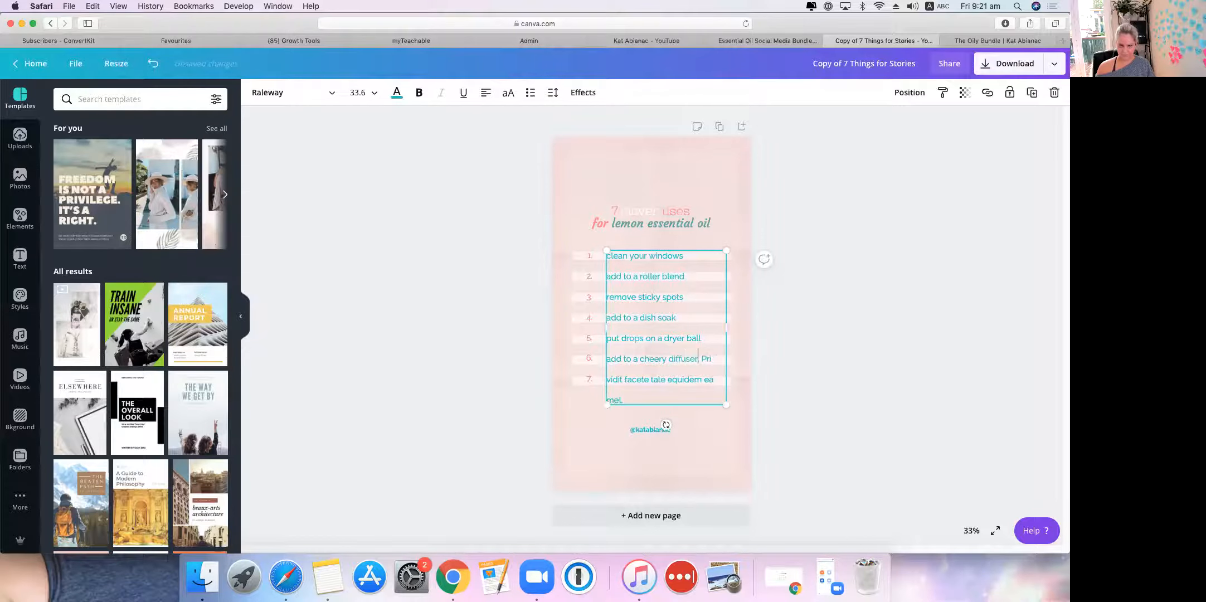
text( blend)
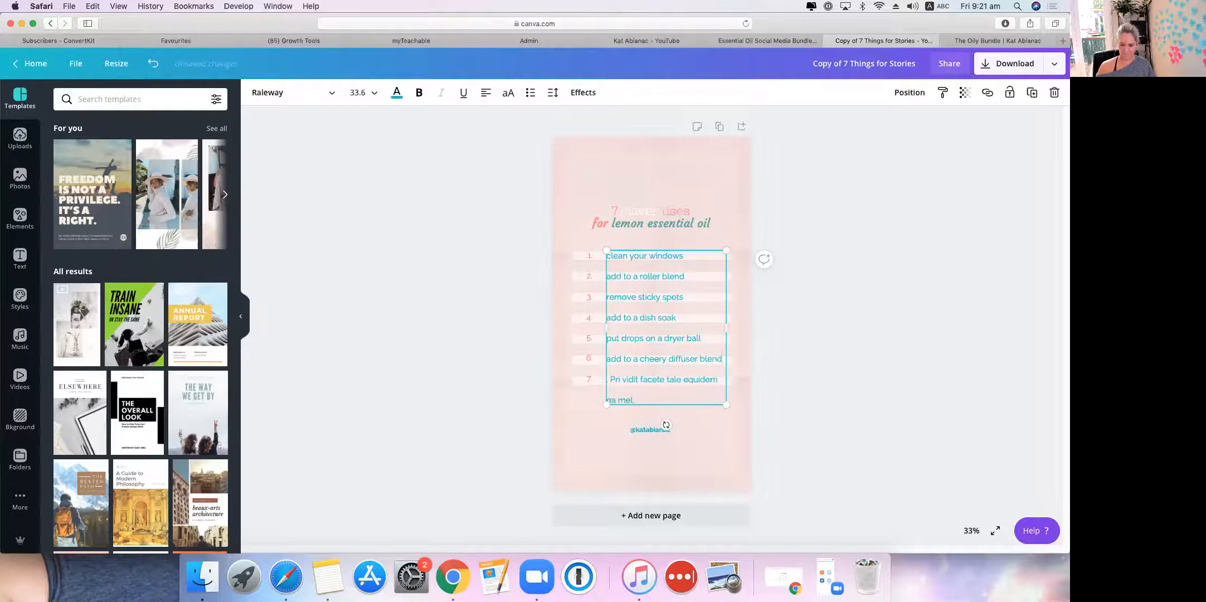
Step: Set line 7 to 'peppermint for a pick me up' and widen the list box to fit
triple_click(621, 378)
key(BackSpace)
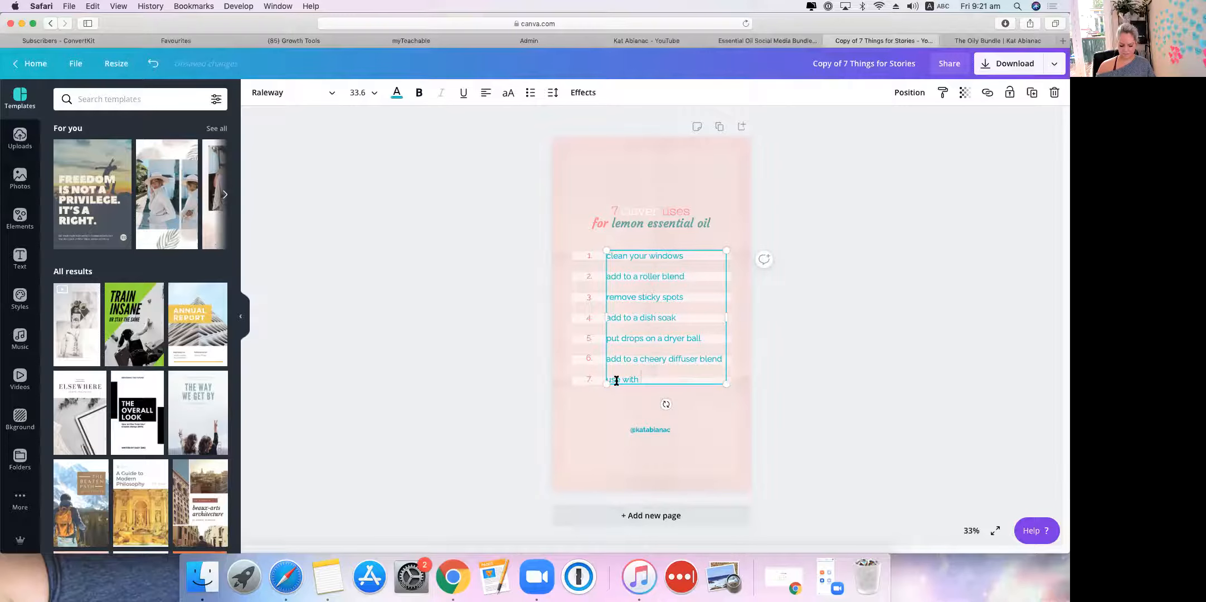
text(use with peppermint for a pick me up)
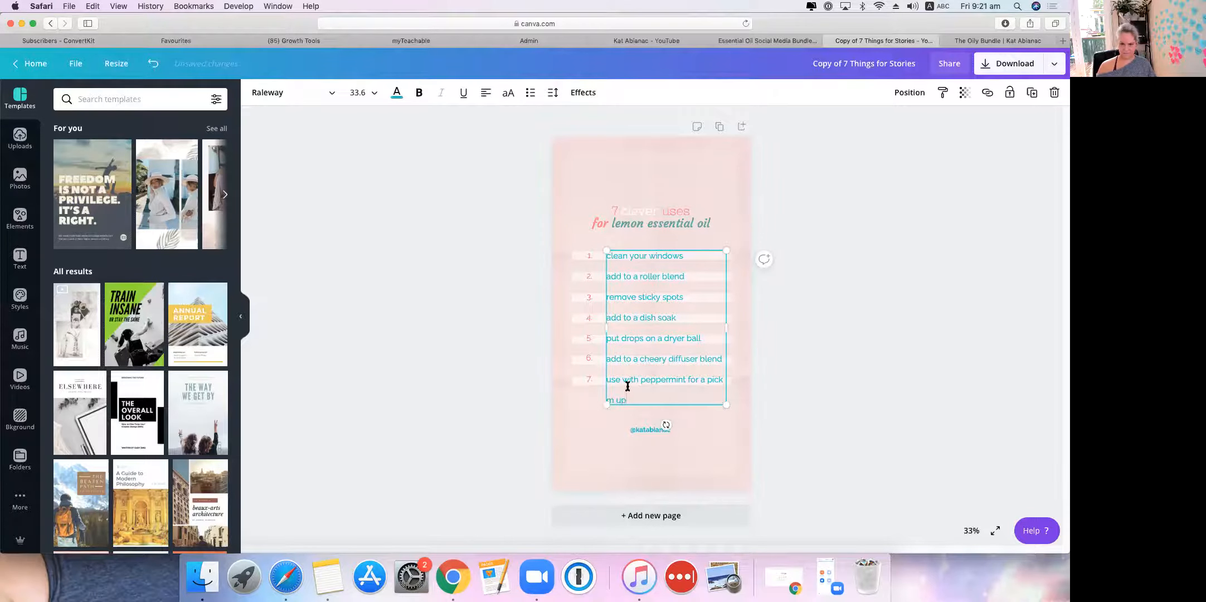
drag(638, 380, 597, 380)
click(623, 381)
key(BackSpace)
key(BackSpace)
key(BackSpace)
key(BackSpace)
key(BackSpace)
key(BackSpace)
key(BackSpace)
key(BackSpace)
key(BackSpace)
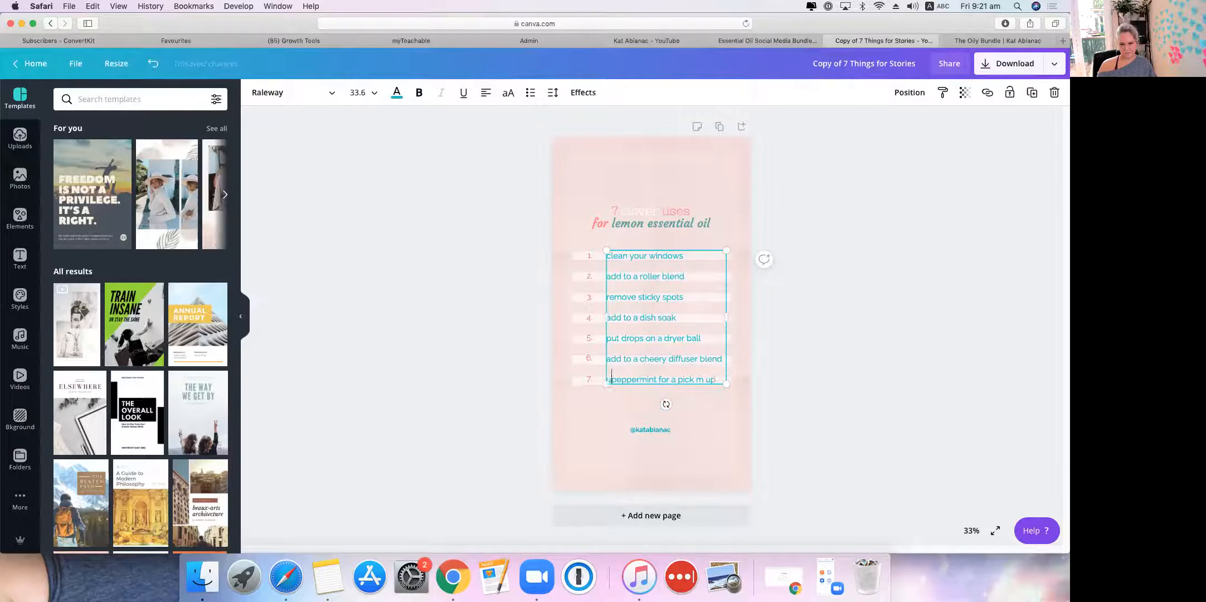
text(+)
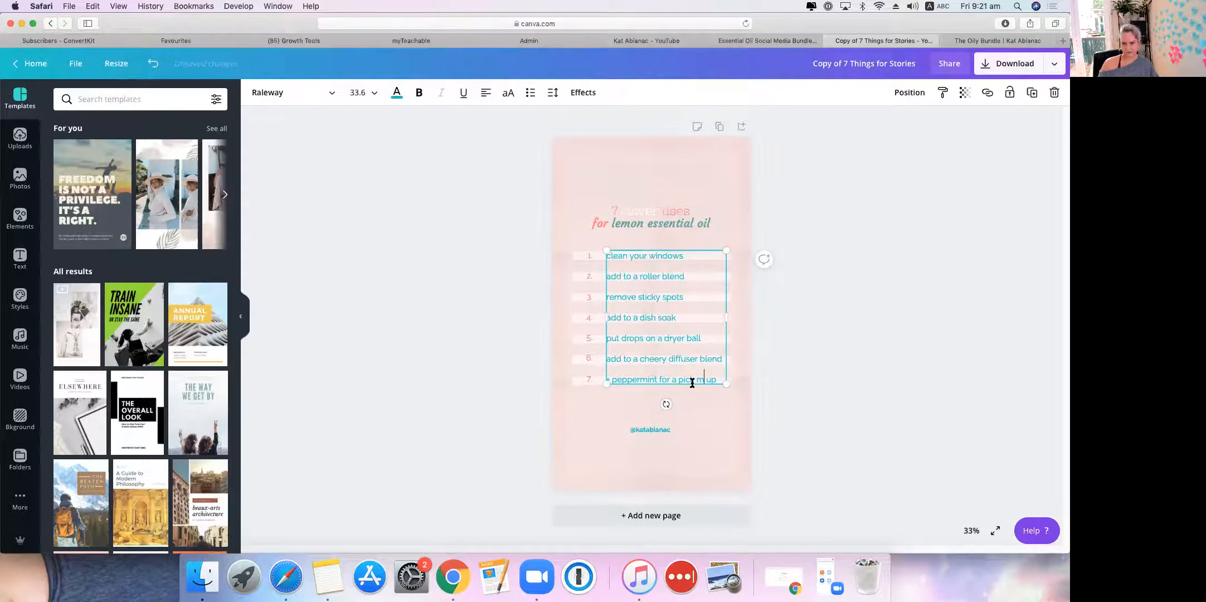
drag(726, 316, 737, 317)
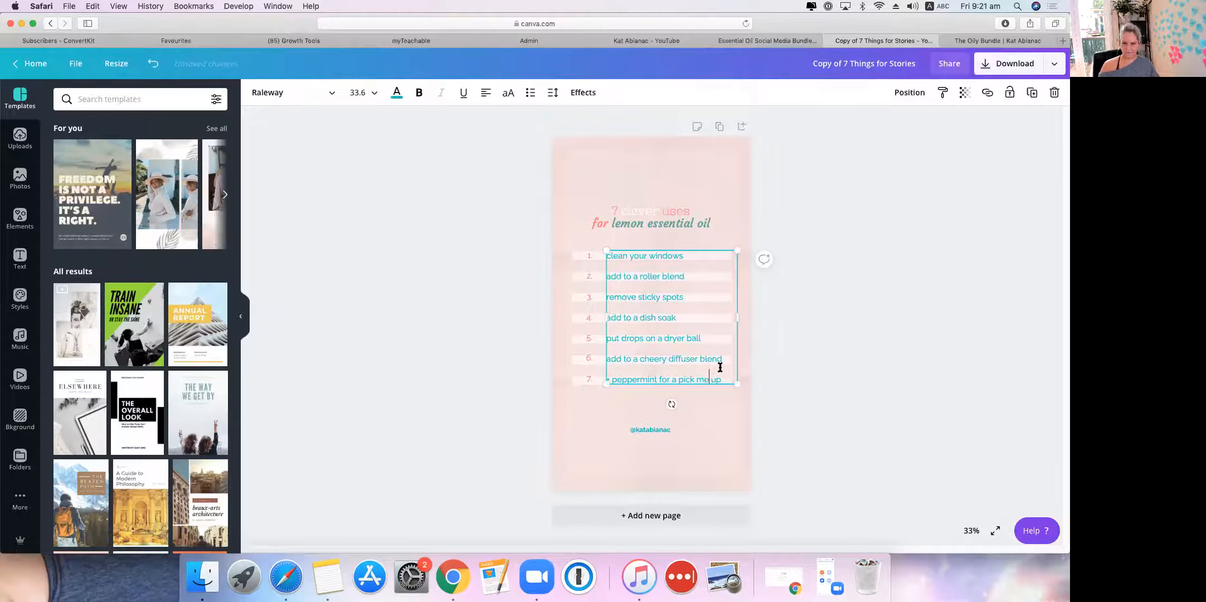
click(863, 308)
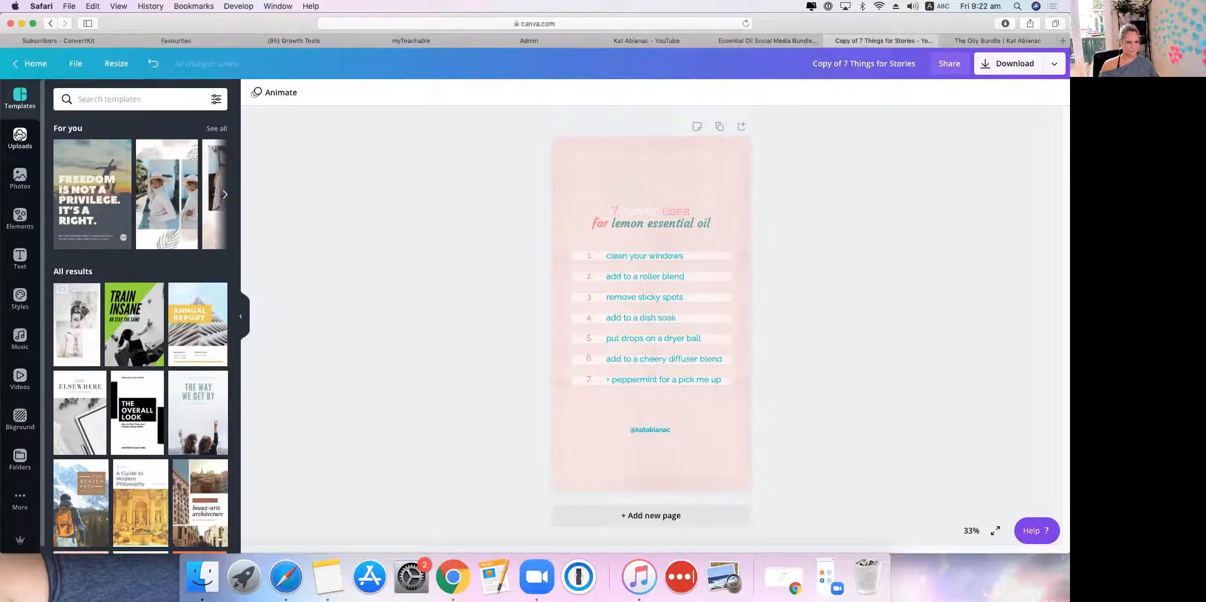
Step: Look through the Apps, Photos and Backgrounds panels, then scroll Uploads to the pink gradient photo
click(19, 501)
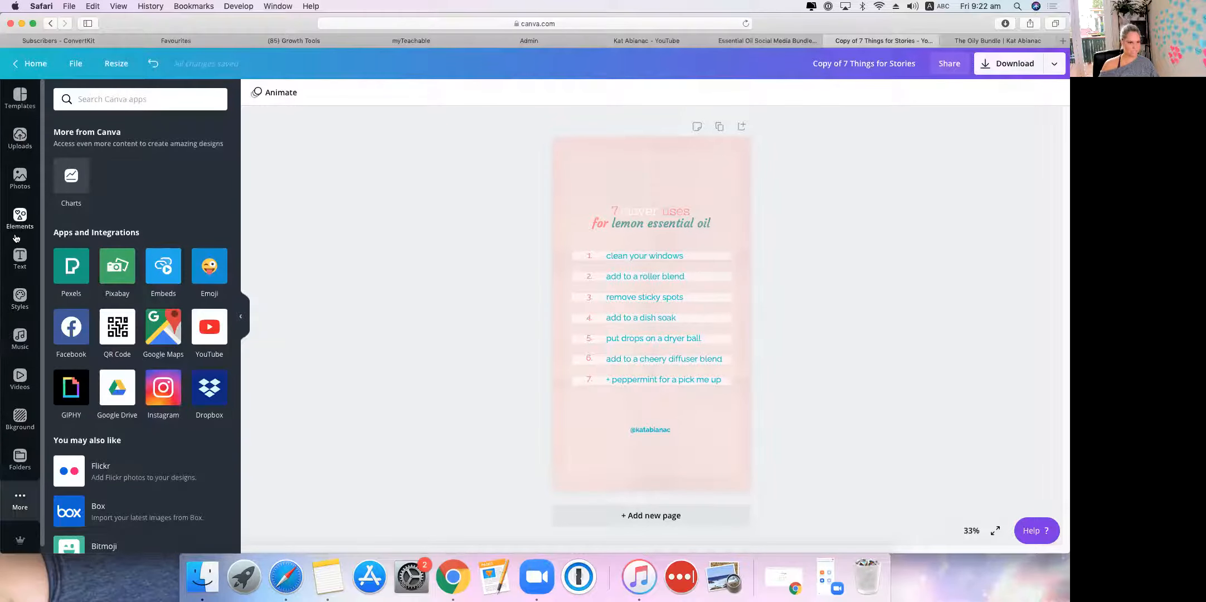
click(17, 144)
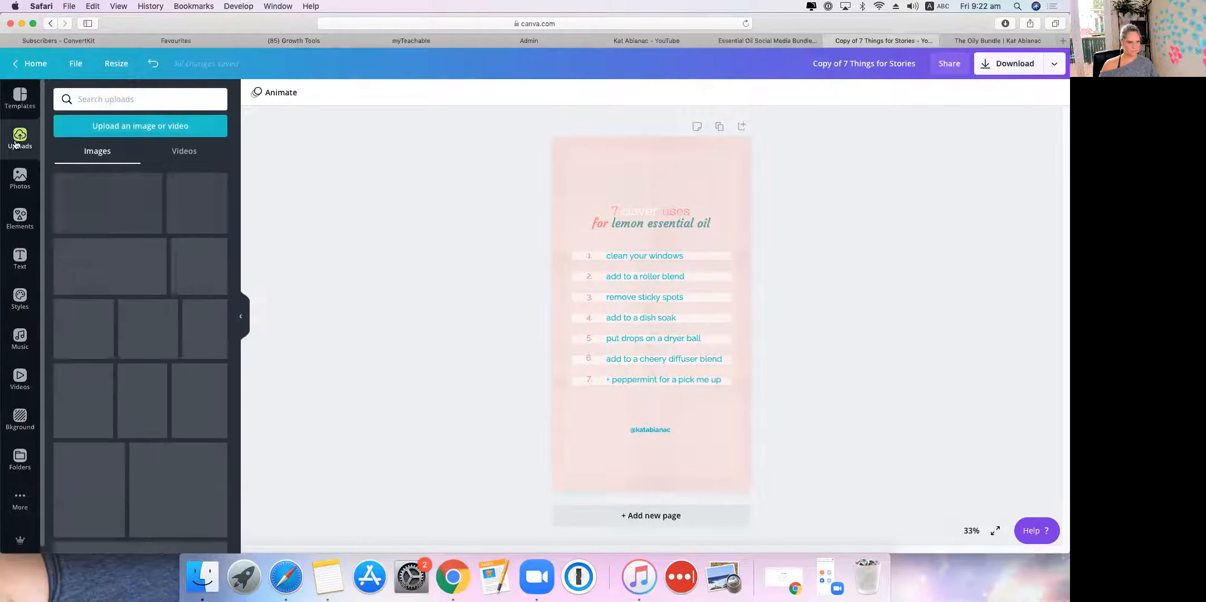
click(20, 196)
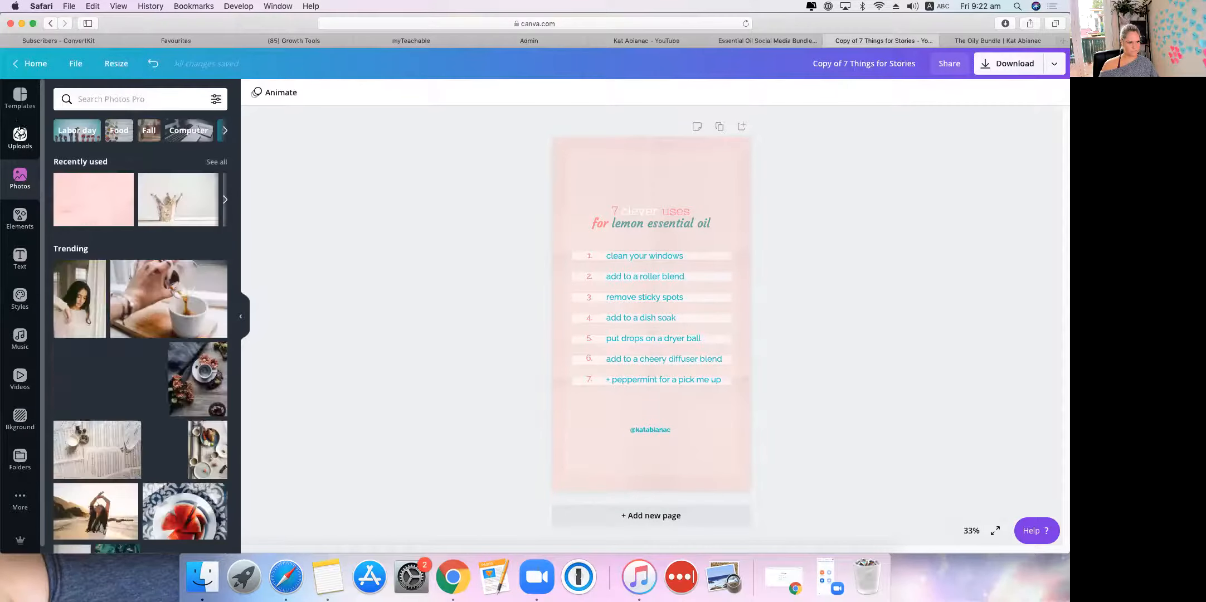
click(20, 98)
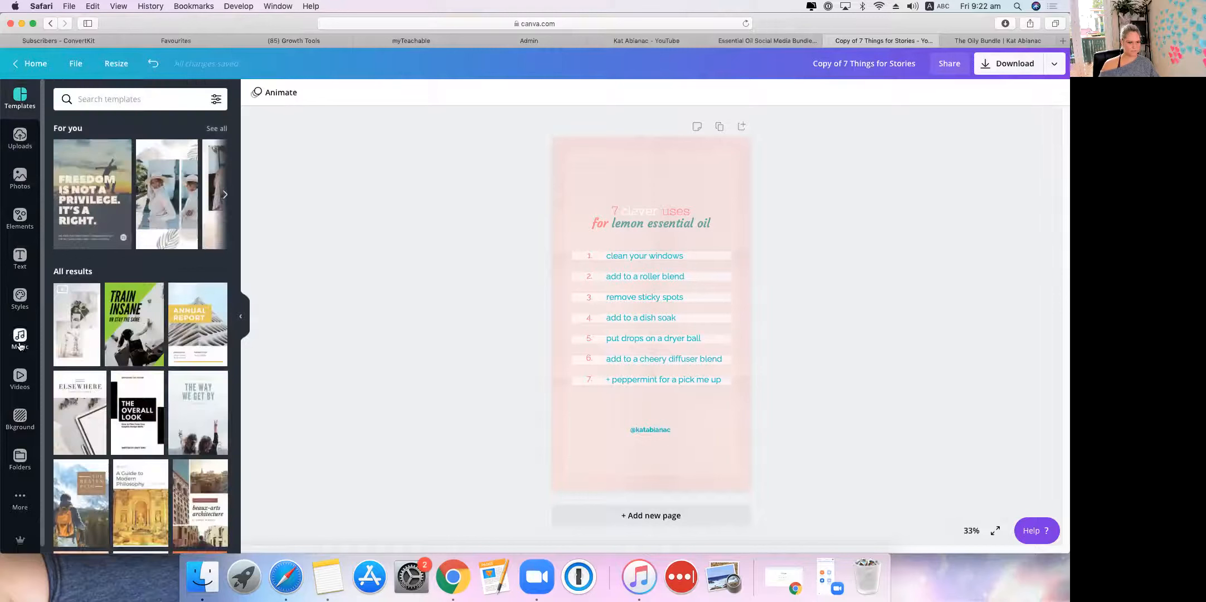
click(17, 416)
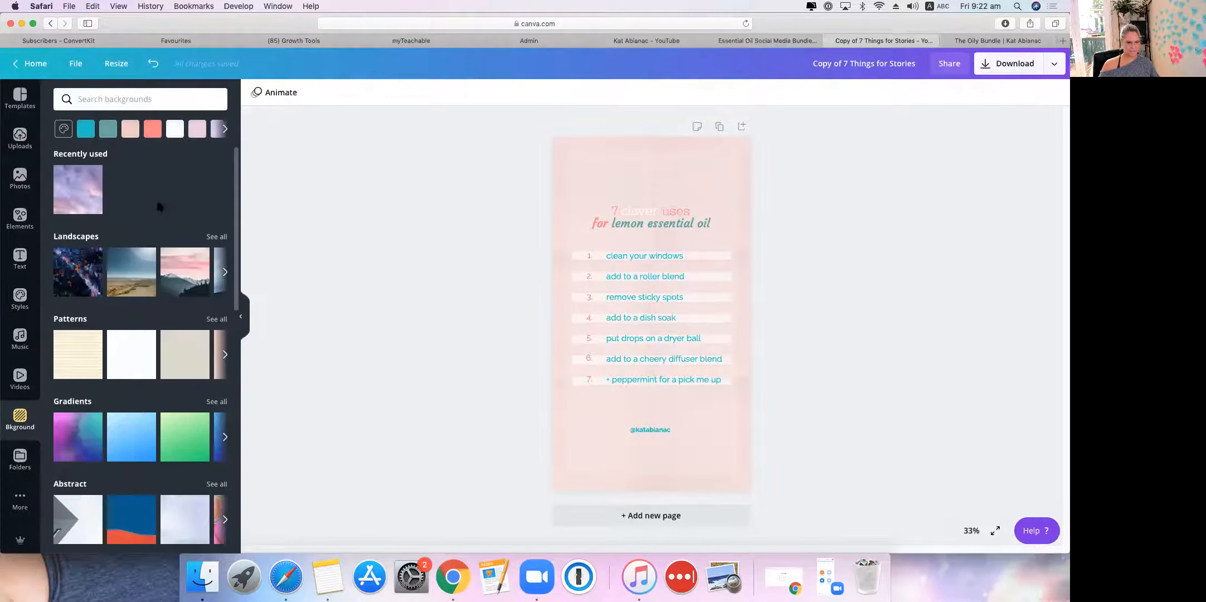
scroll(160, 206, down, 10)
click(21, 138)
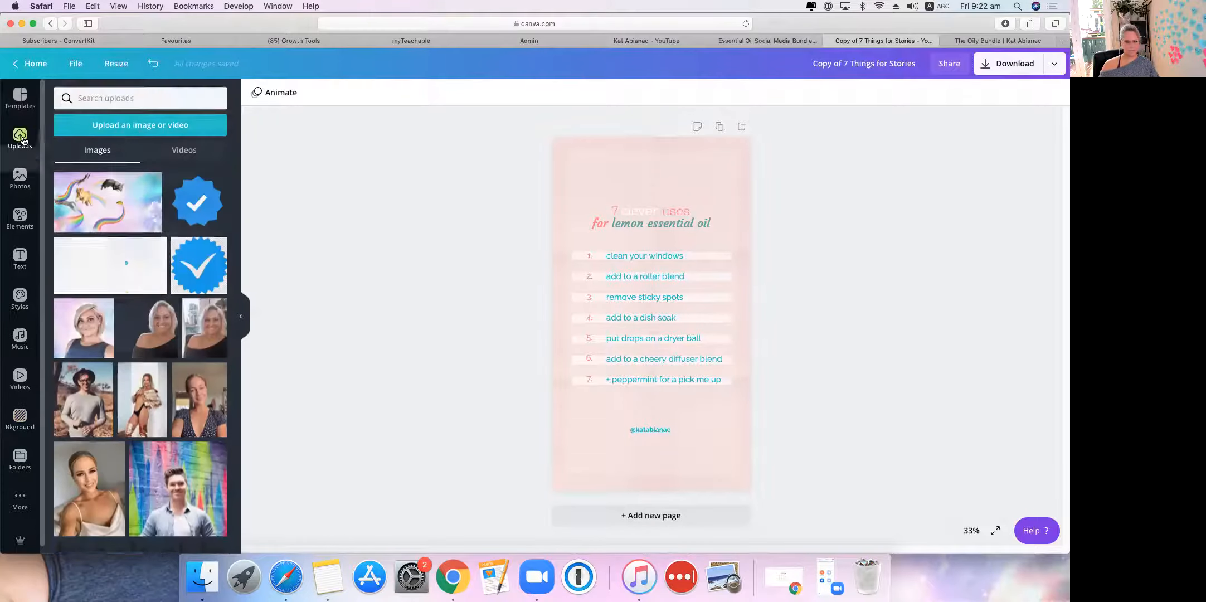
scroll(86, 290, down, 10)
scroll(87, 300, down, 3)
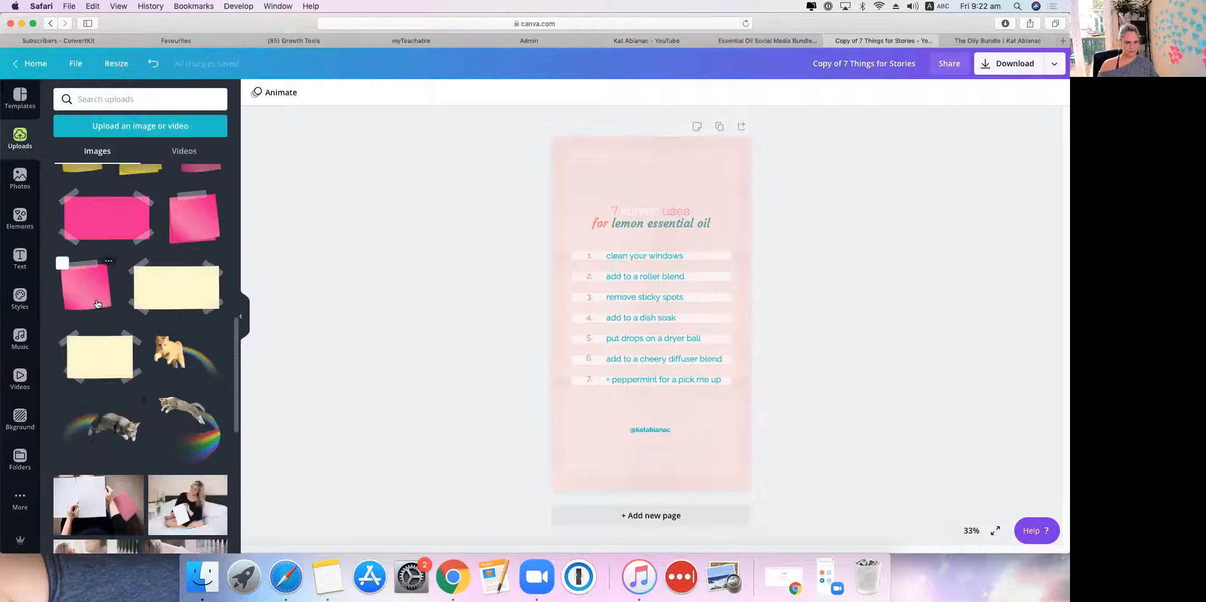
scroll(96, 304, down, 10)
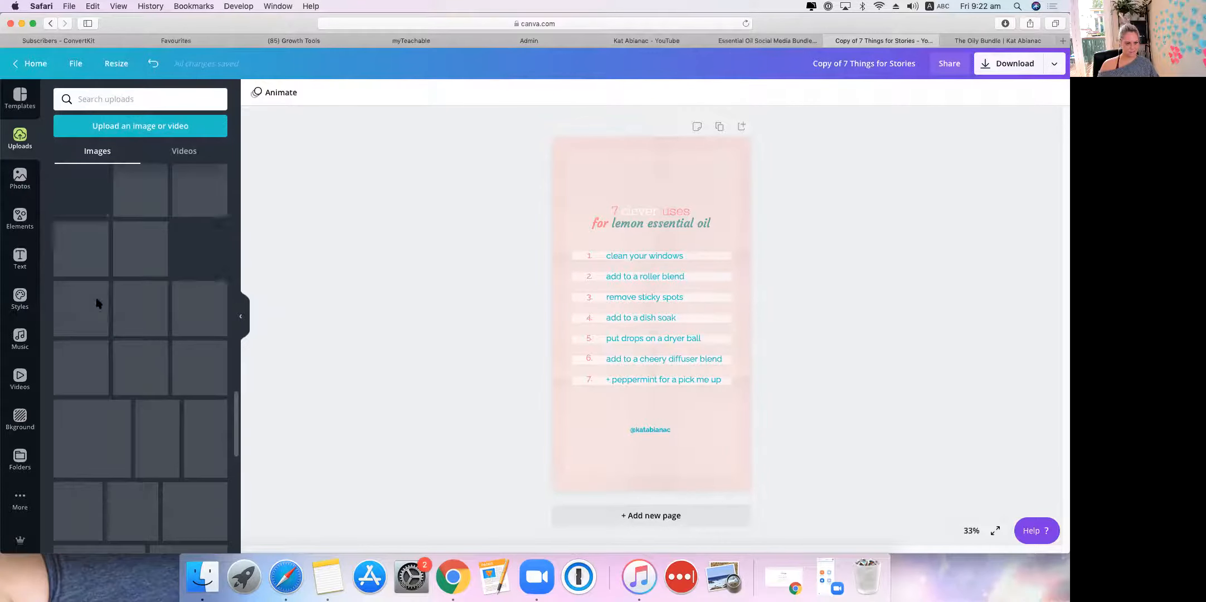
scroll(97, 296, up, 4)
scroll(98, 310, down, 4)
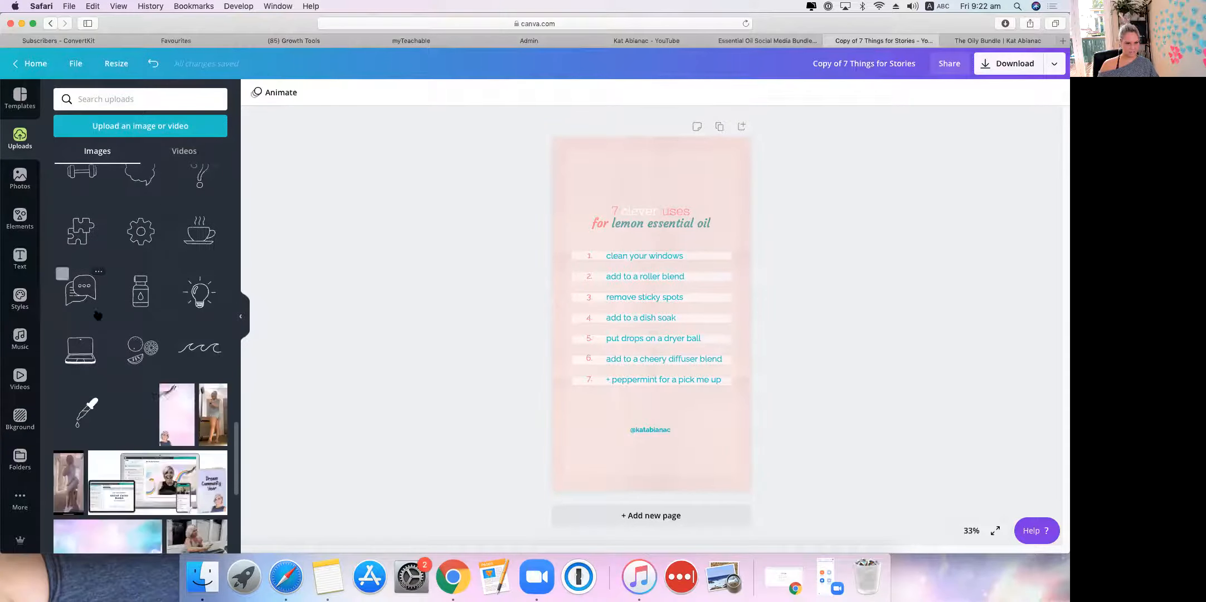
Step: Insert the pink gradient photo, stretch it over the full page, and open Position
click(175, 421)
drag(588, 200, 567, 134)
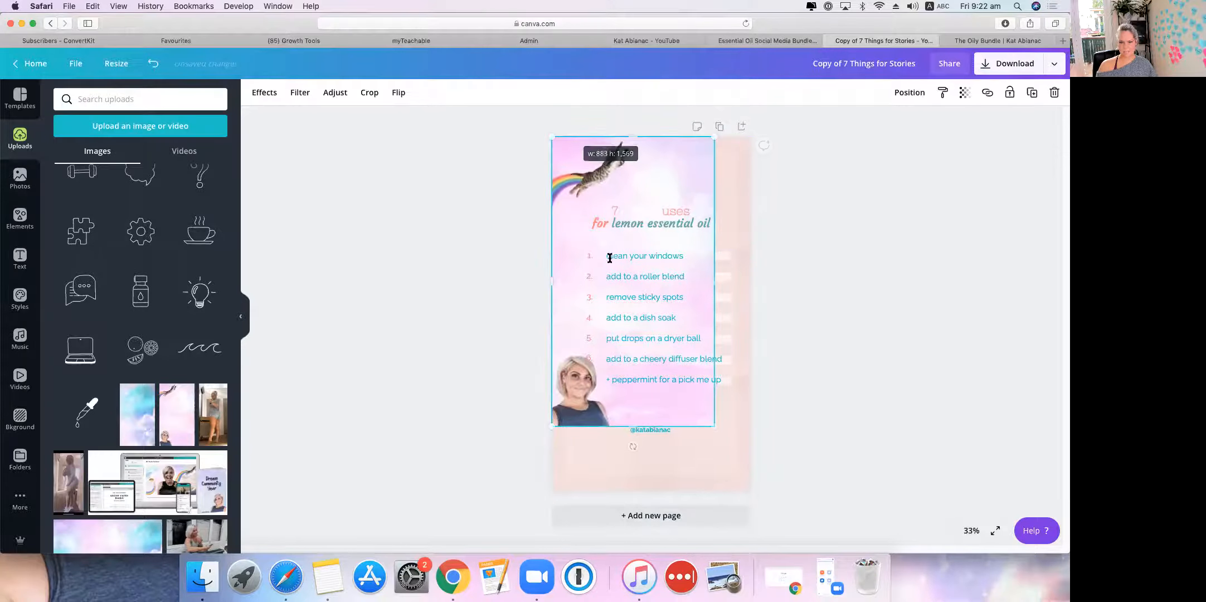
drag(735, 468, 749, 490)
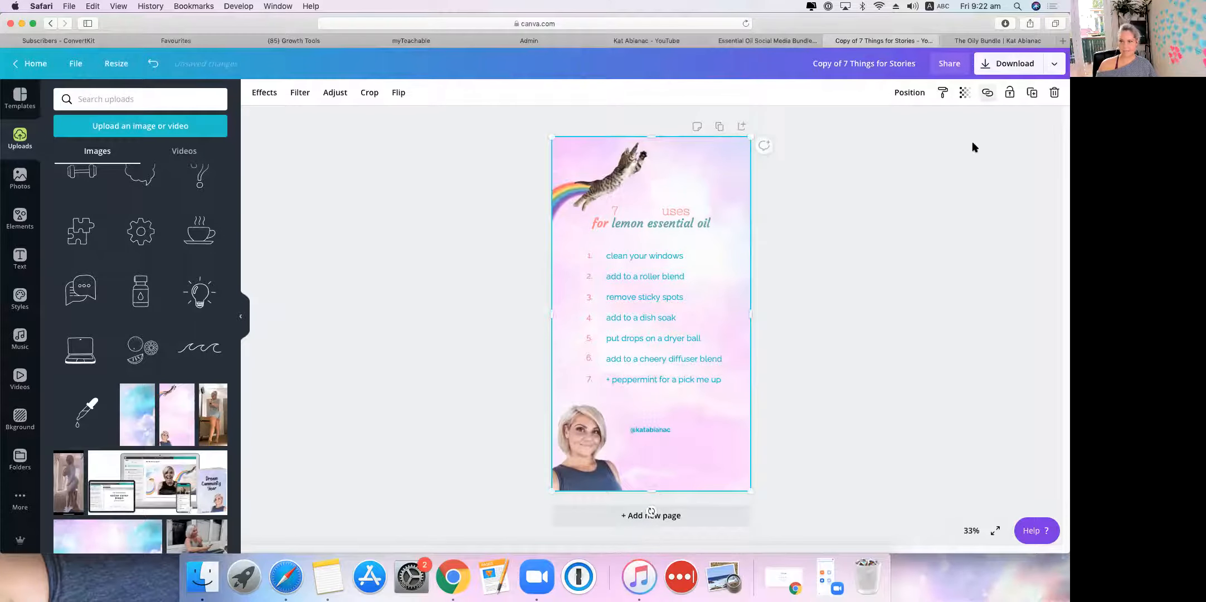
click(920, 93)
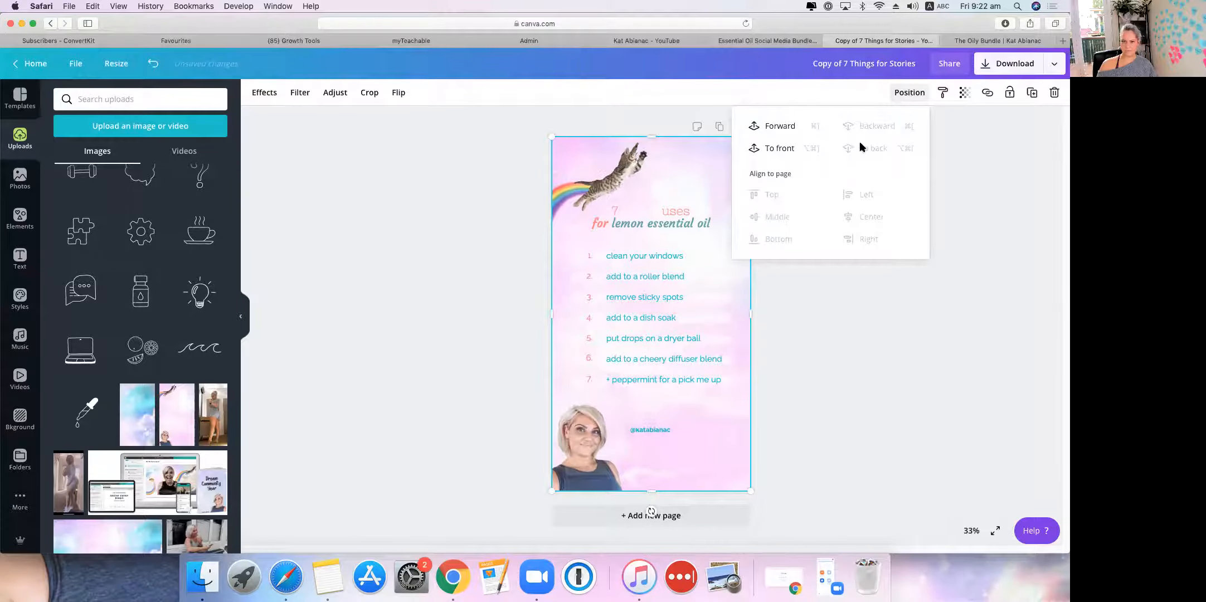
Step: Colour the heading words 'lemon essential oil' grey after trying light lilac
click(639, 222)
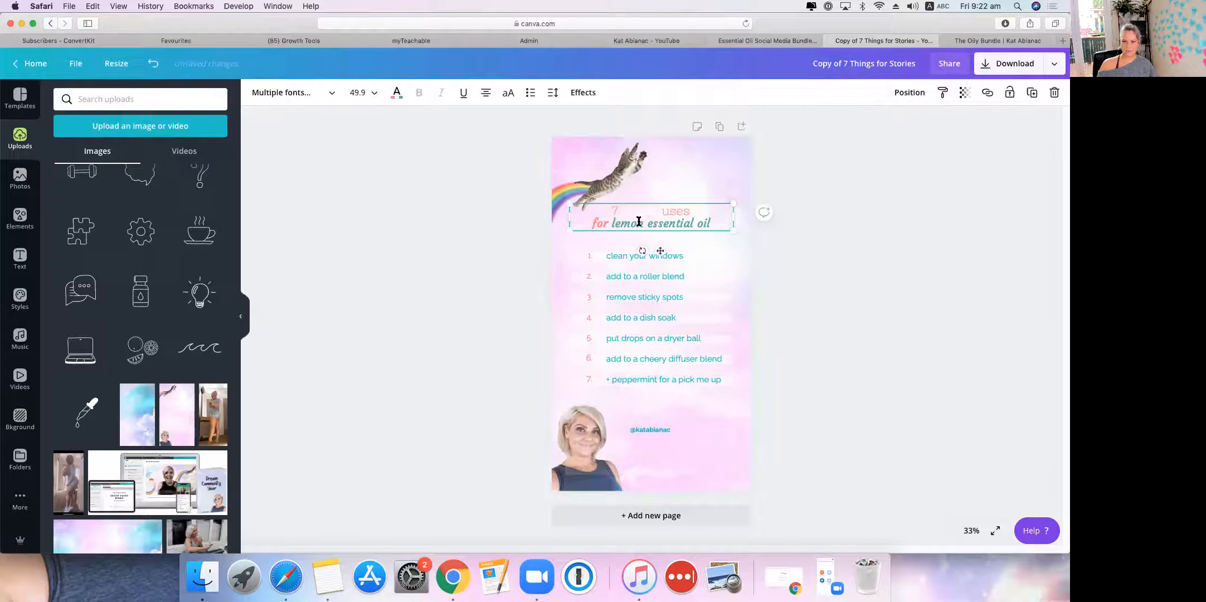
triple_click(639, 222)
click(637, 222)
drag(613, 221, 712, 219)
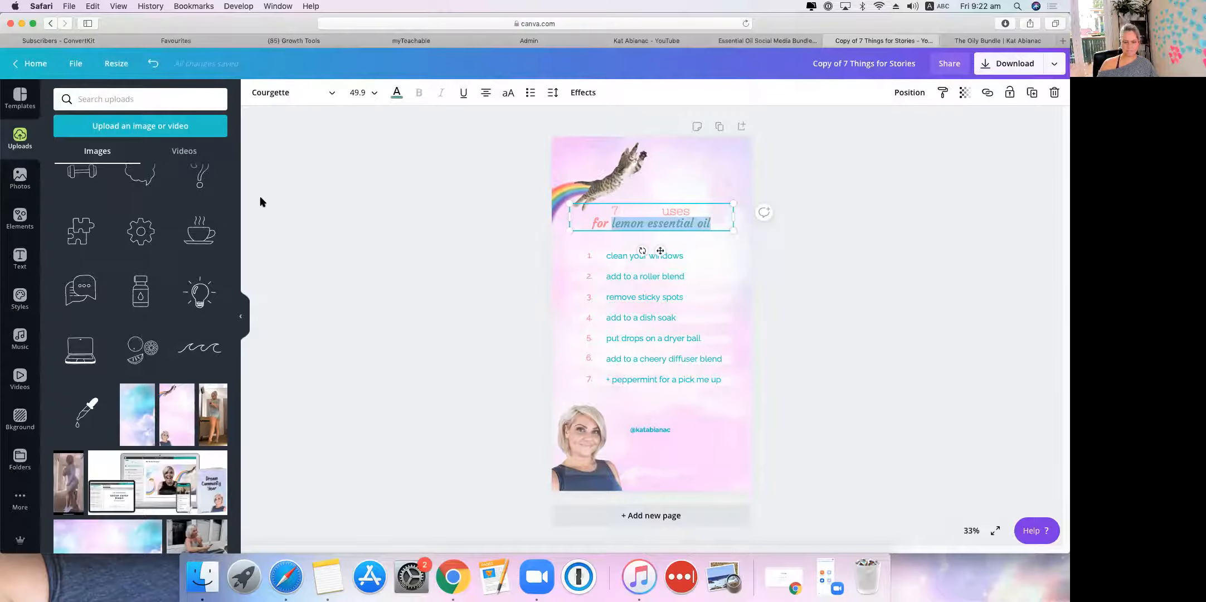
click(397, 93)
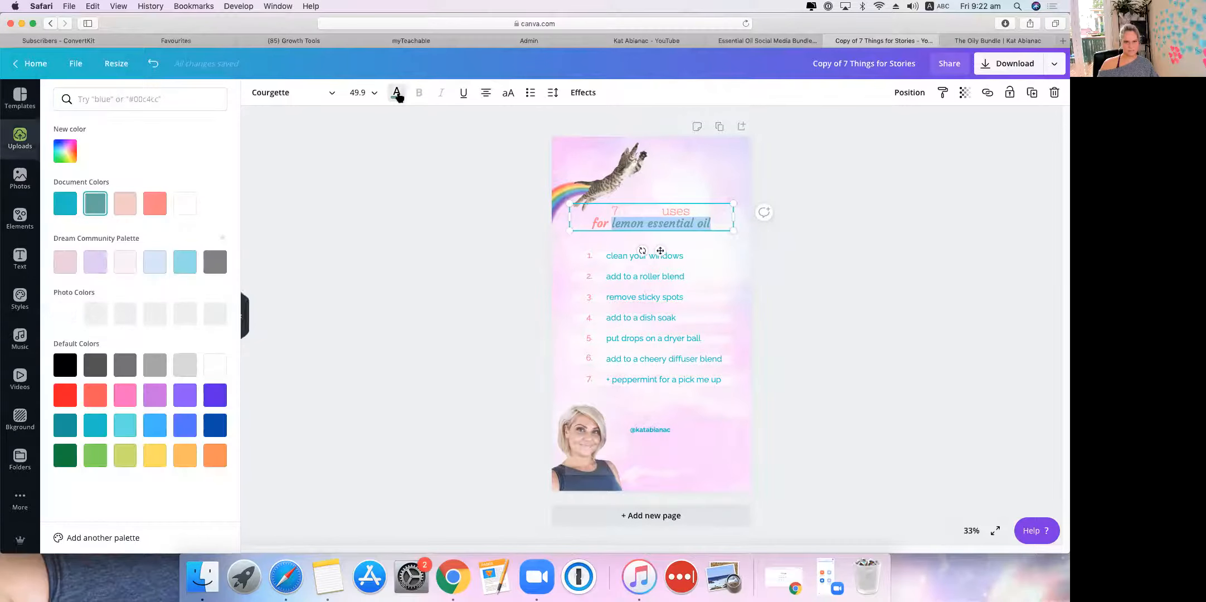
click(94, 269)
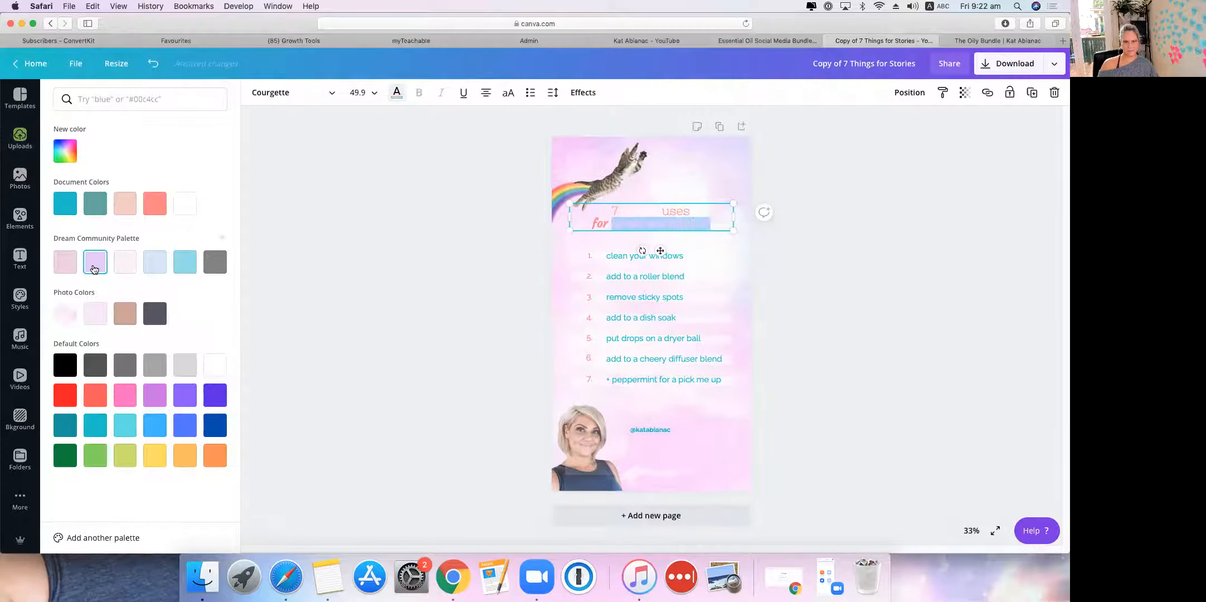
click(216, 261)
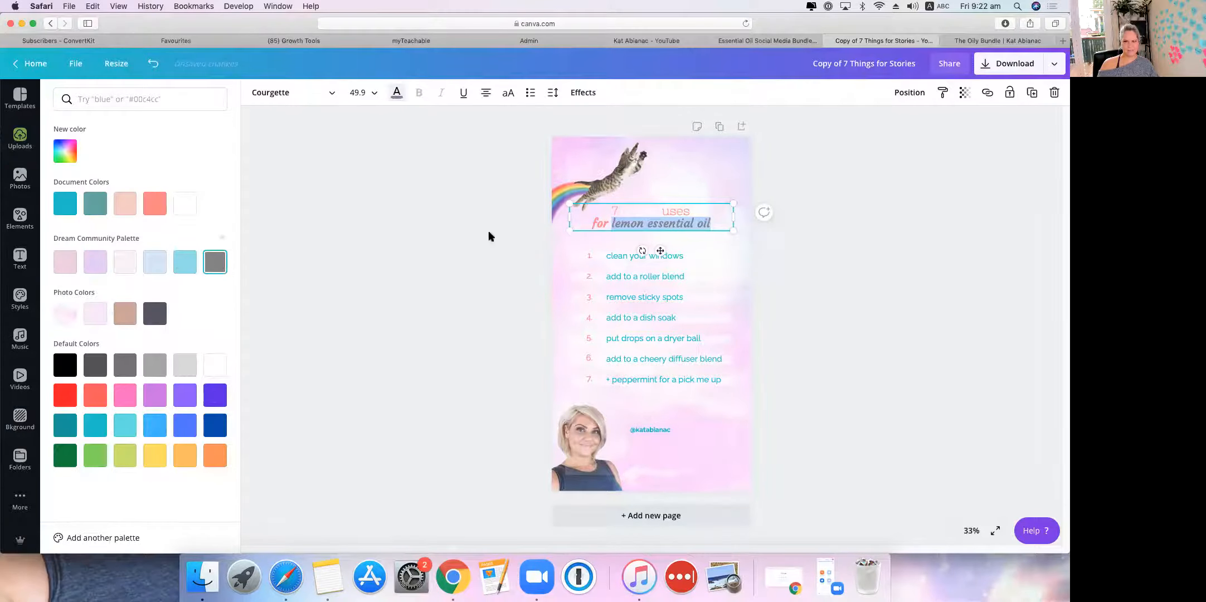
Step: Colour the heading line '7 clever uses' light blue
click(660, 212)
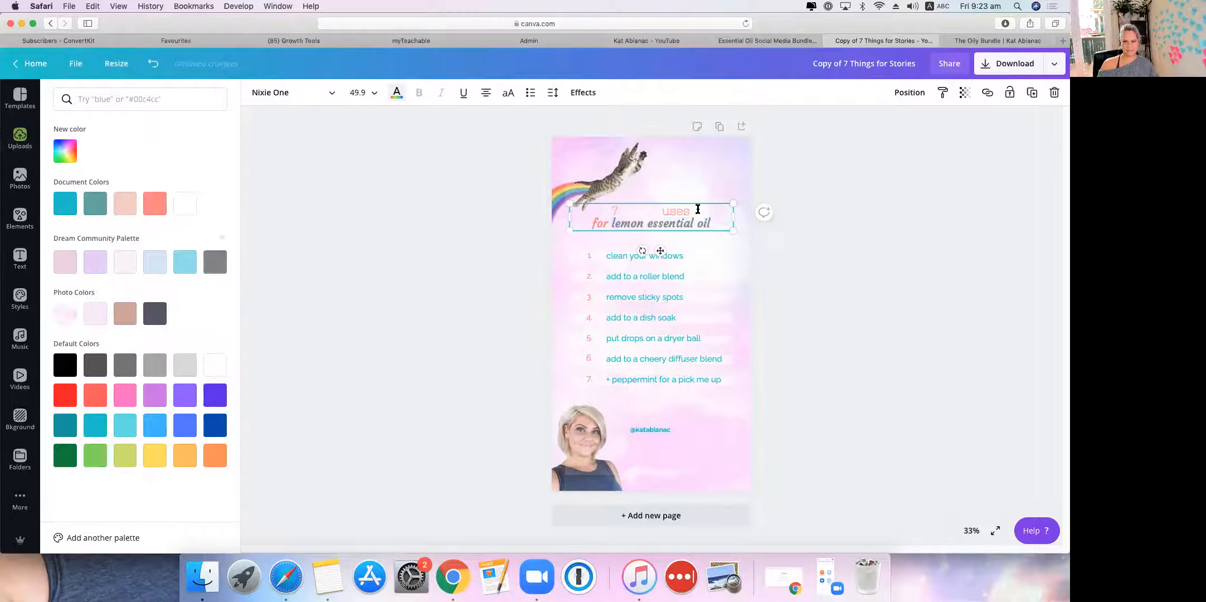
drag(695, 211, 606, 210)
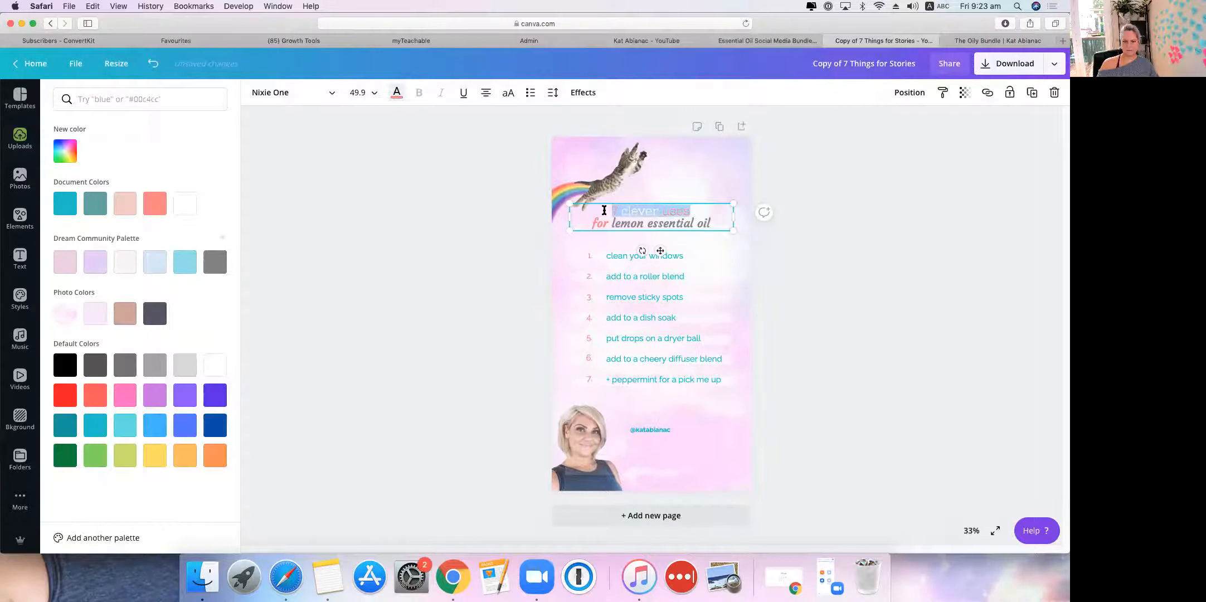
click(189, 262)
click(436, 230)
Step: Nudge the heading slightly left, then undo the move
click(663, 170)
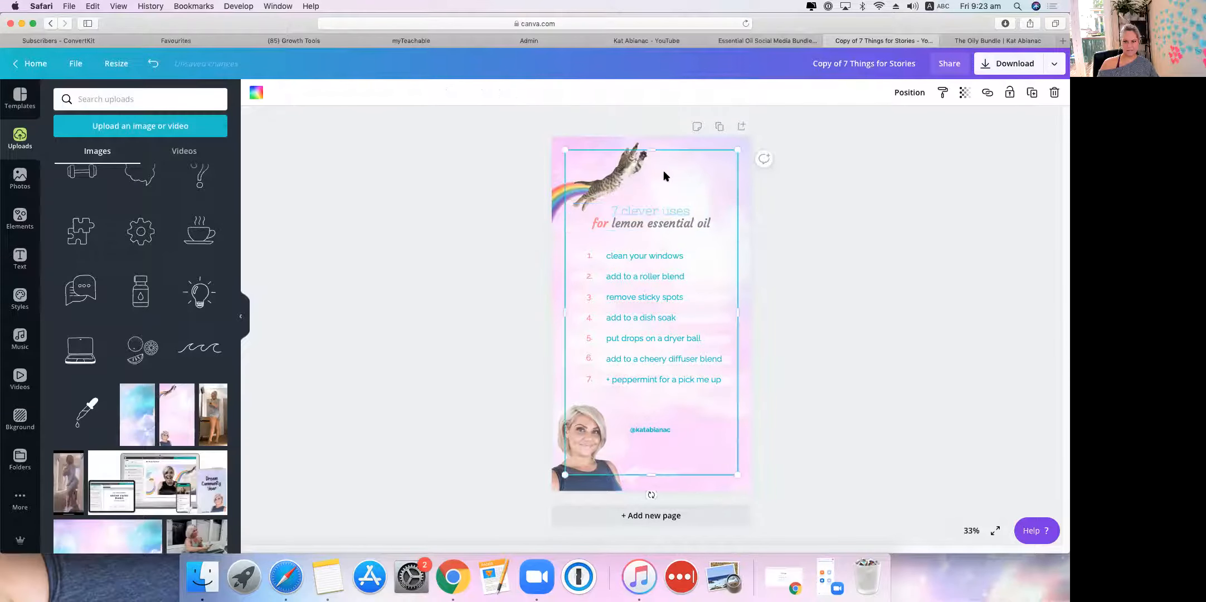
click(664, 210)
drag(657, 211, 635, 207)
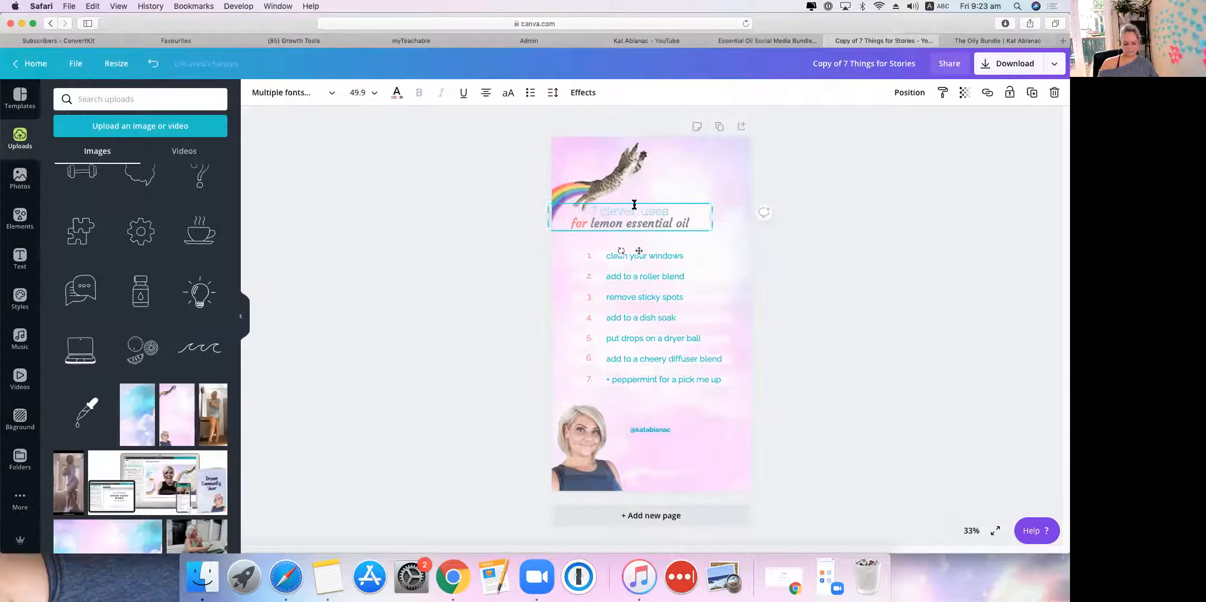
click(153, 63)
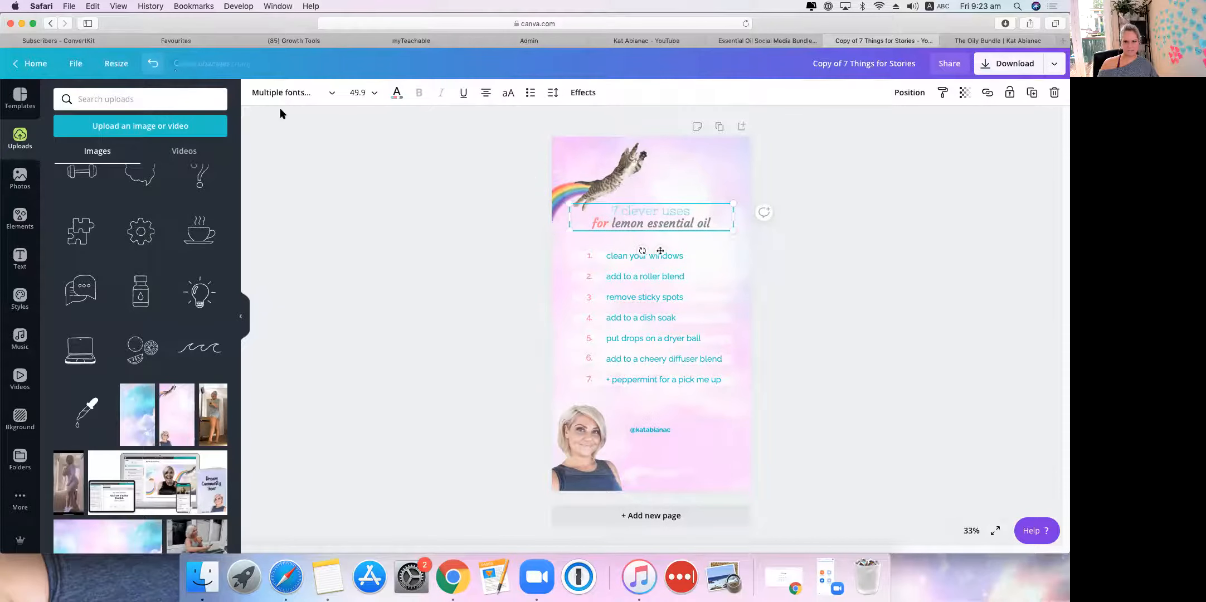
Step: Colour '7 clever' pale pink and the line 'for lemon essential oil' dark grey
drag(662, 212, 624, 212)
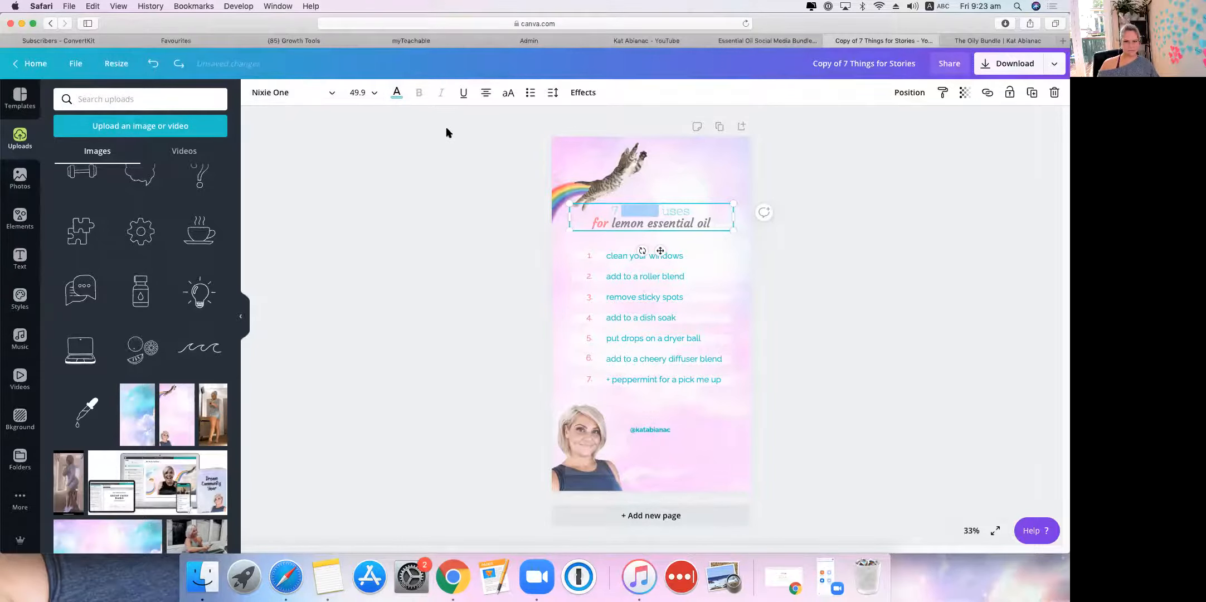
click(398, 93)
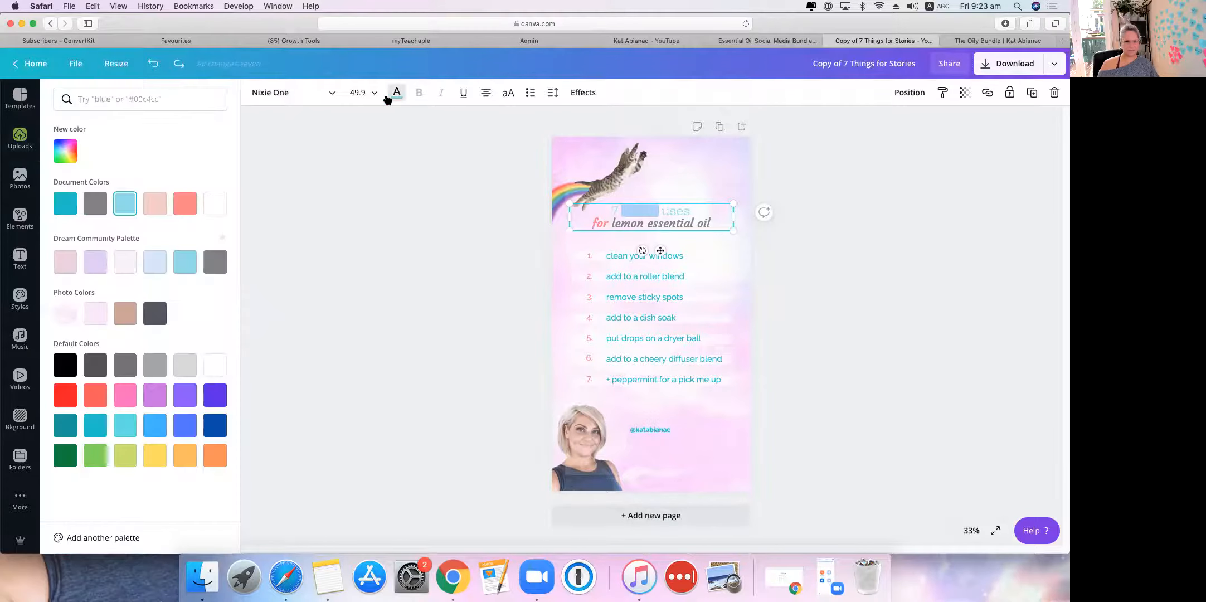
click(64, 266)
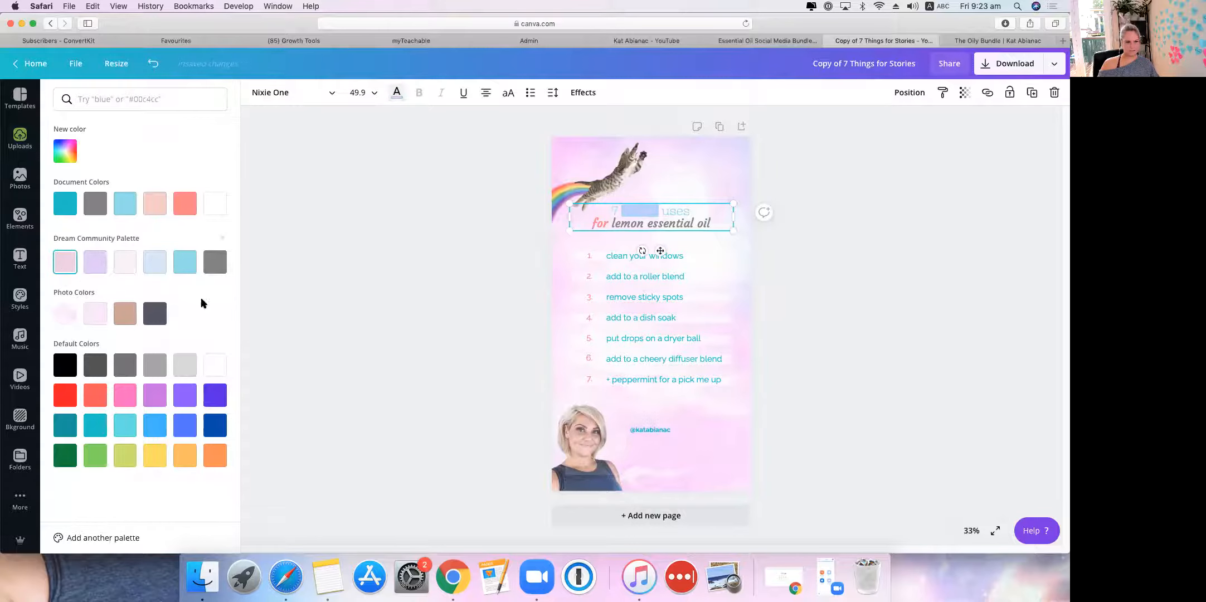
click(602, 222)
drag(722, 220, 434, 248)
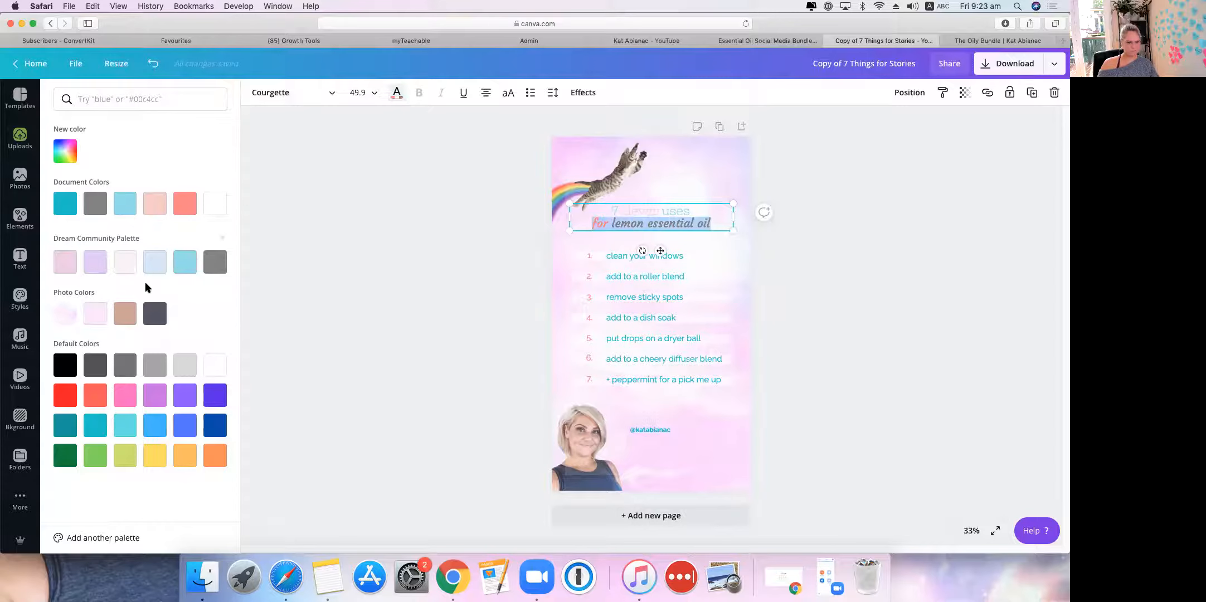
click(154, 314)
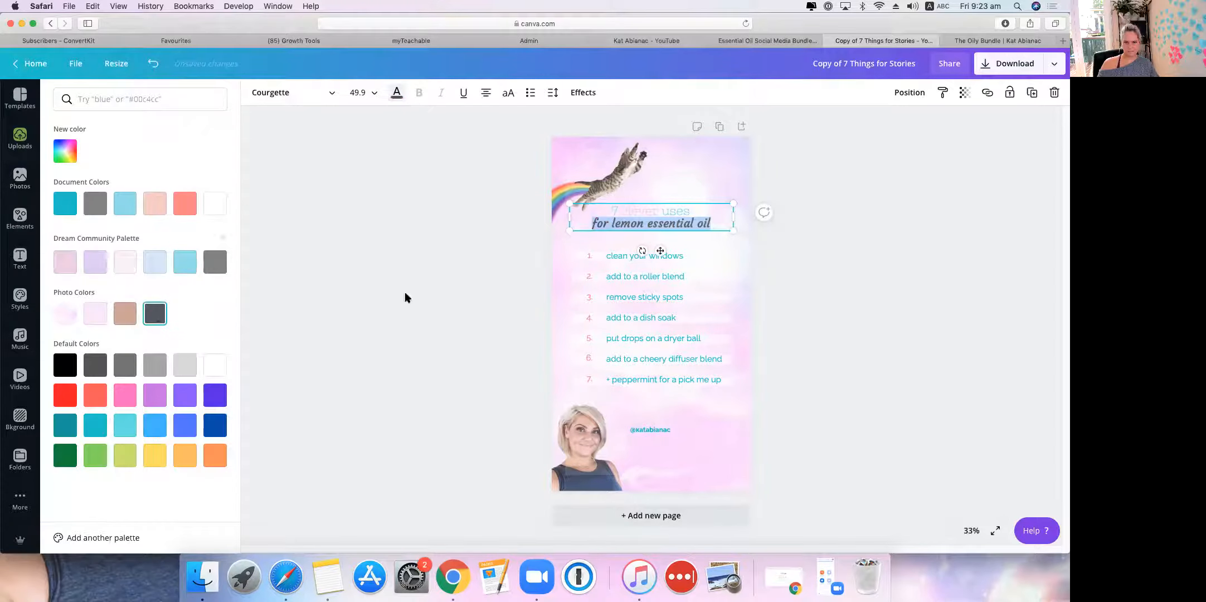
click(615, 226)
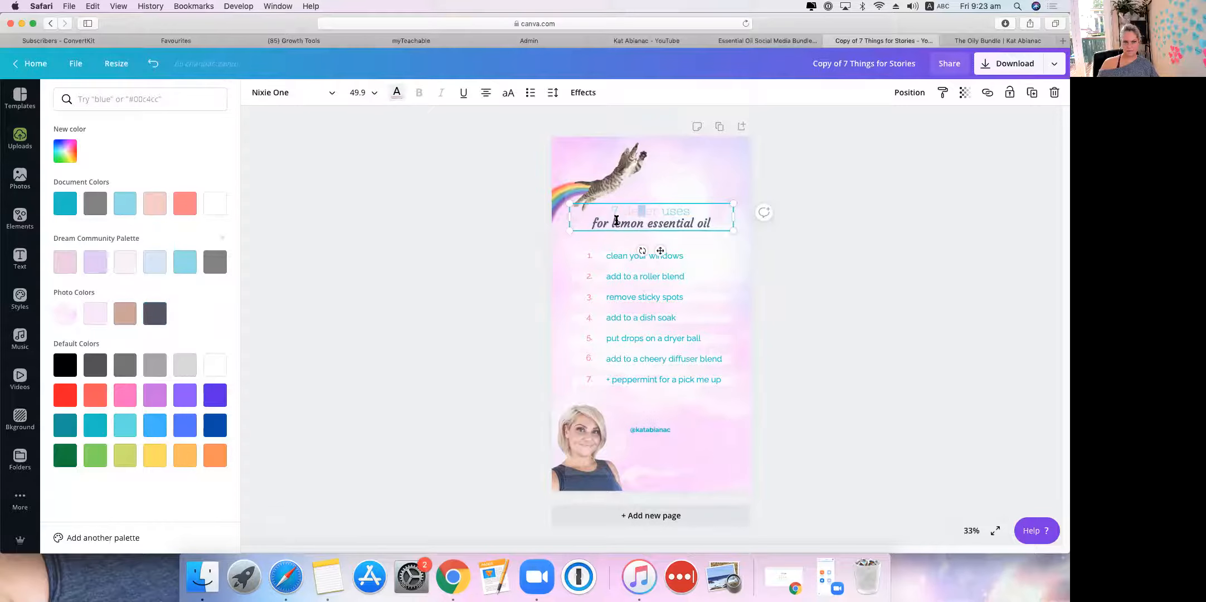
Step: Colour the word 'for' tan and the line '7 clever uses' dark grey
drag(613, 224, 587, 223)
click(123, 313)
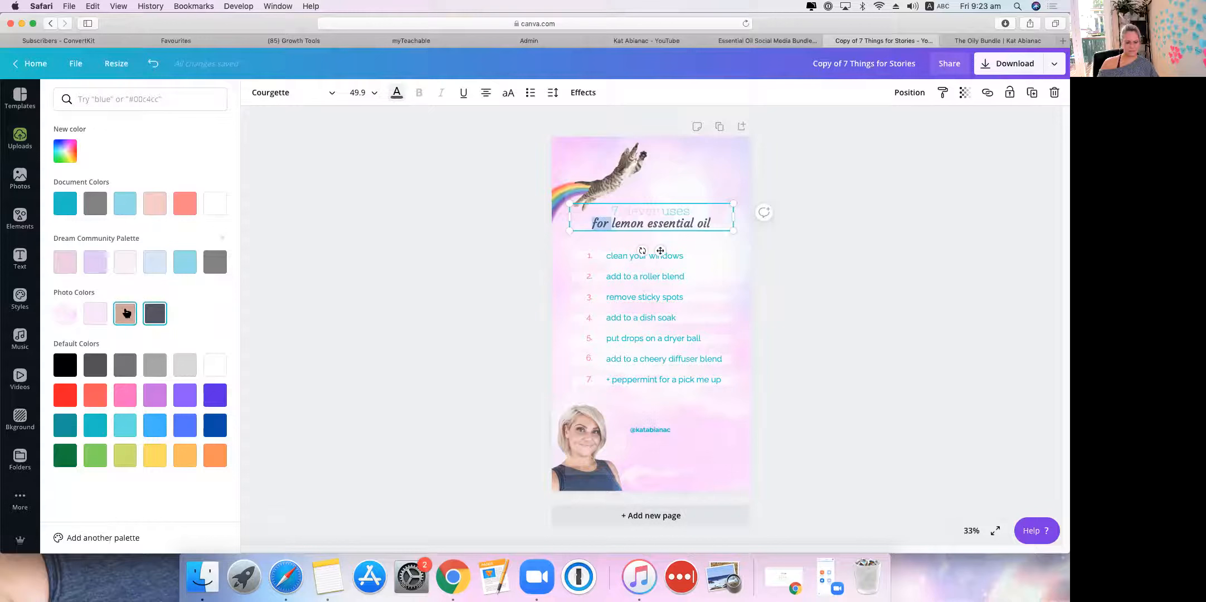
click(643, 221)
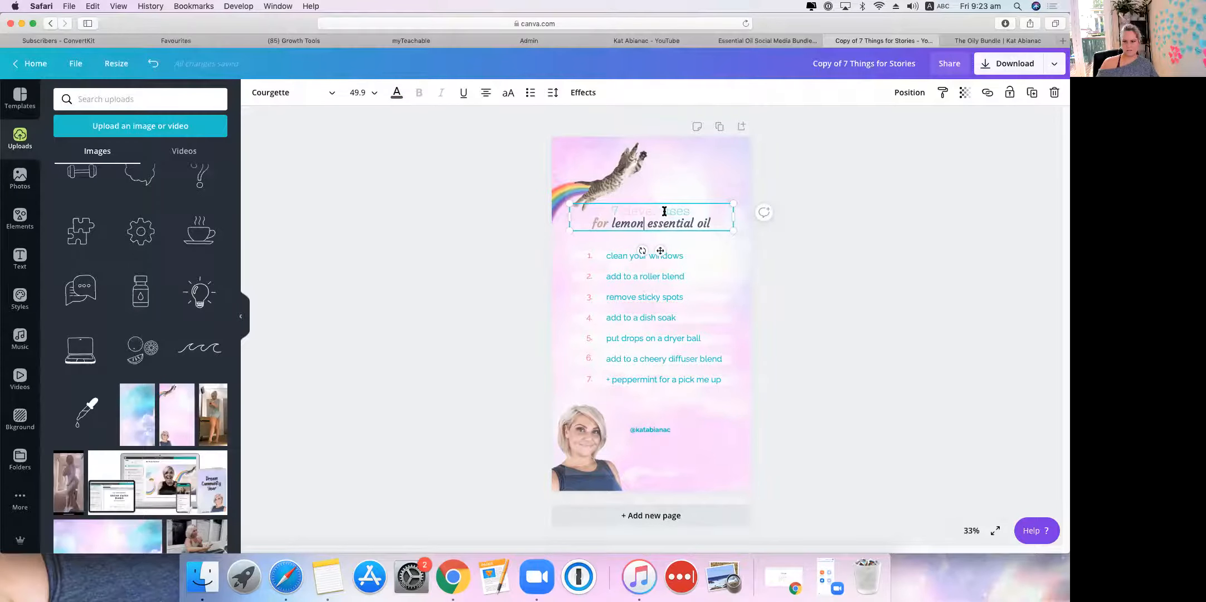
drag(689, 210, 612, 211)
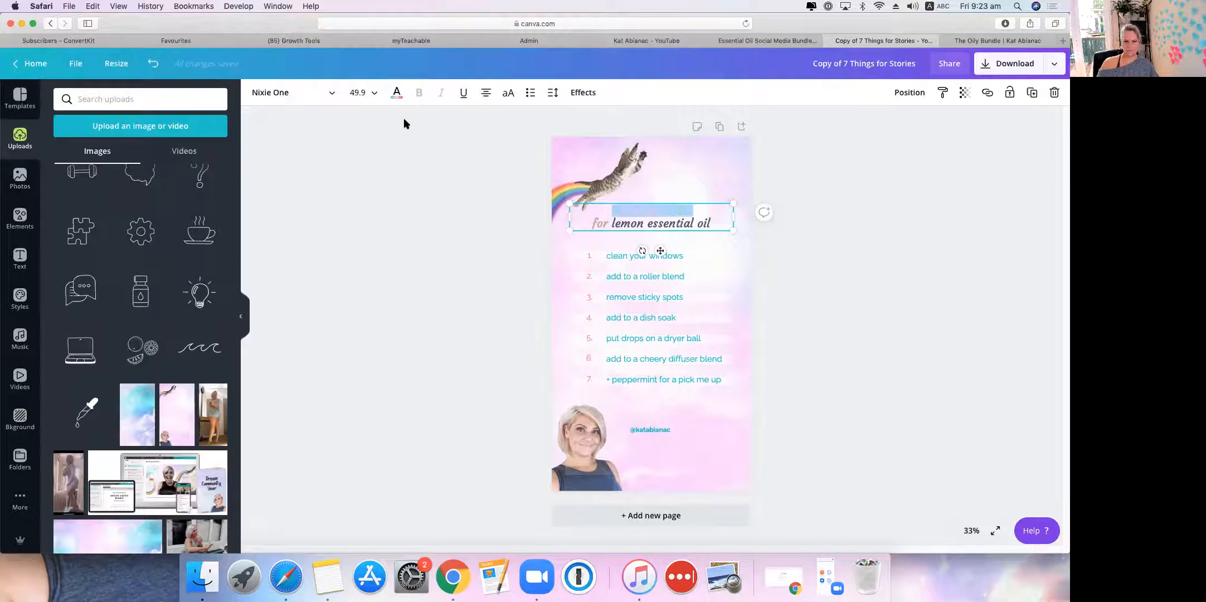
click(395, 92)
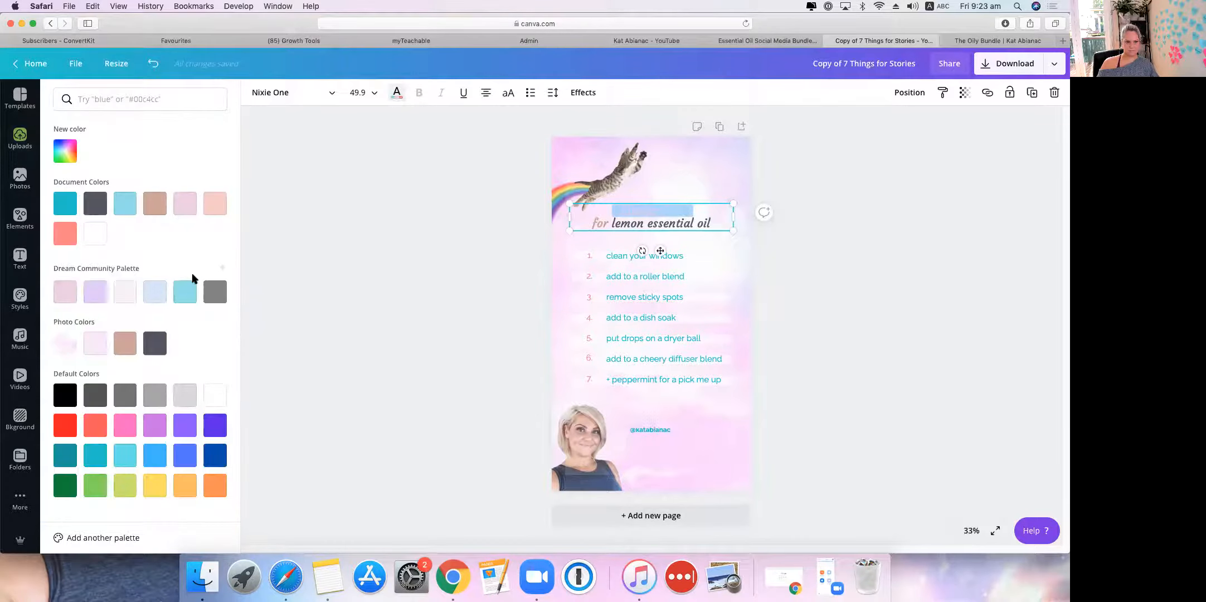
click(155, 344)
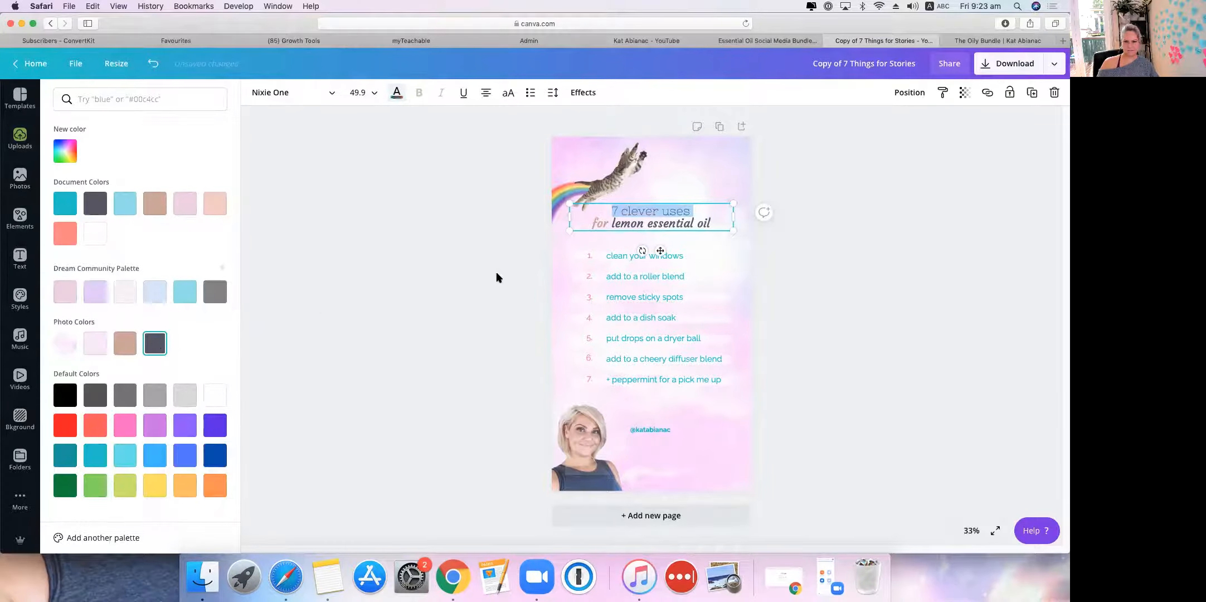
click(623, 257)
Step: Make all seven list item lines dark grey
triple_click(623, 258)
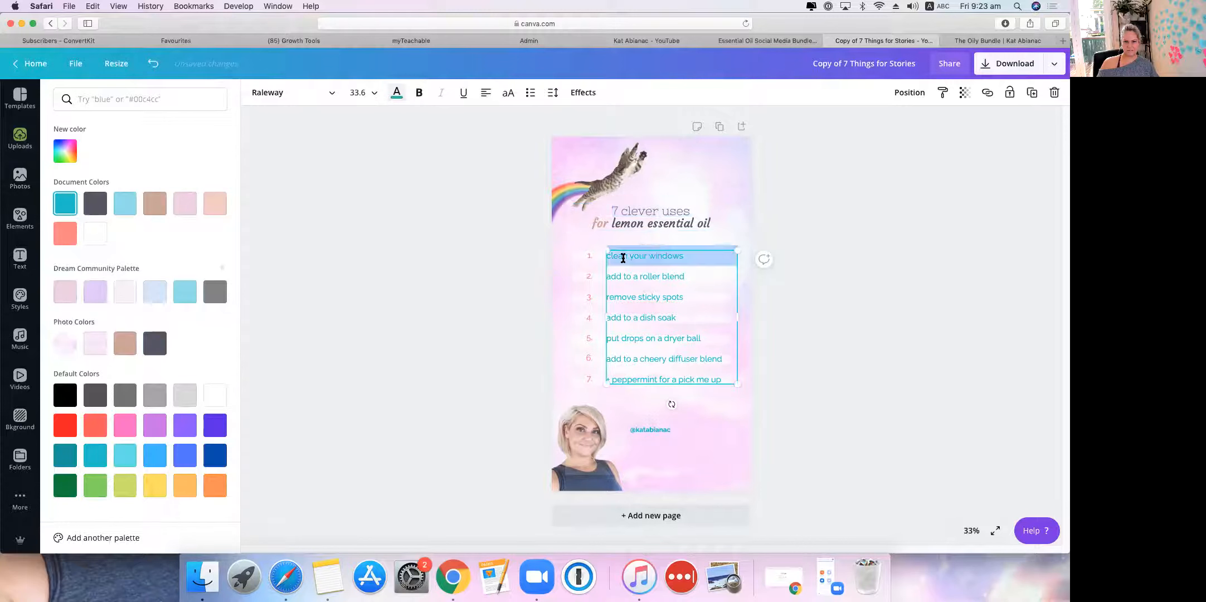
click(623, 258)
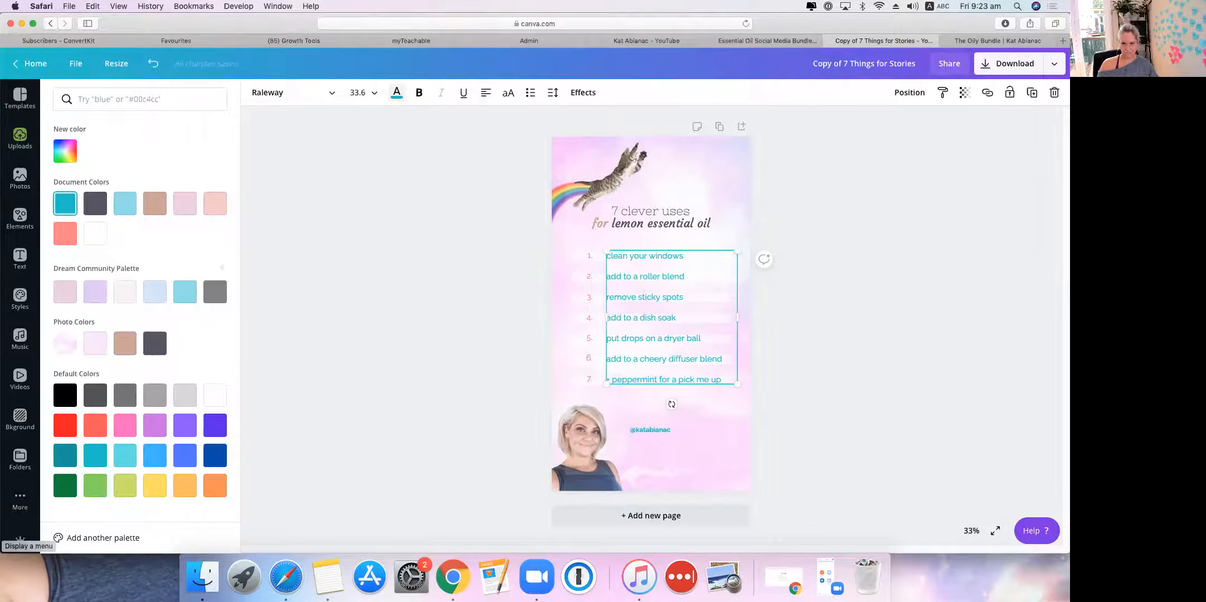
right_click(684, 334)
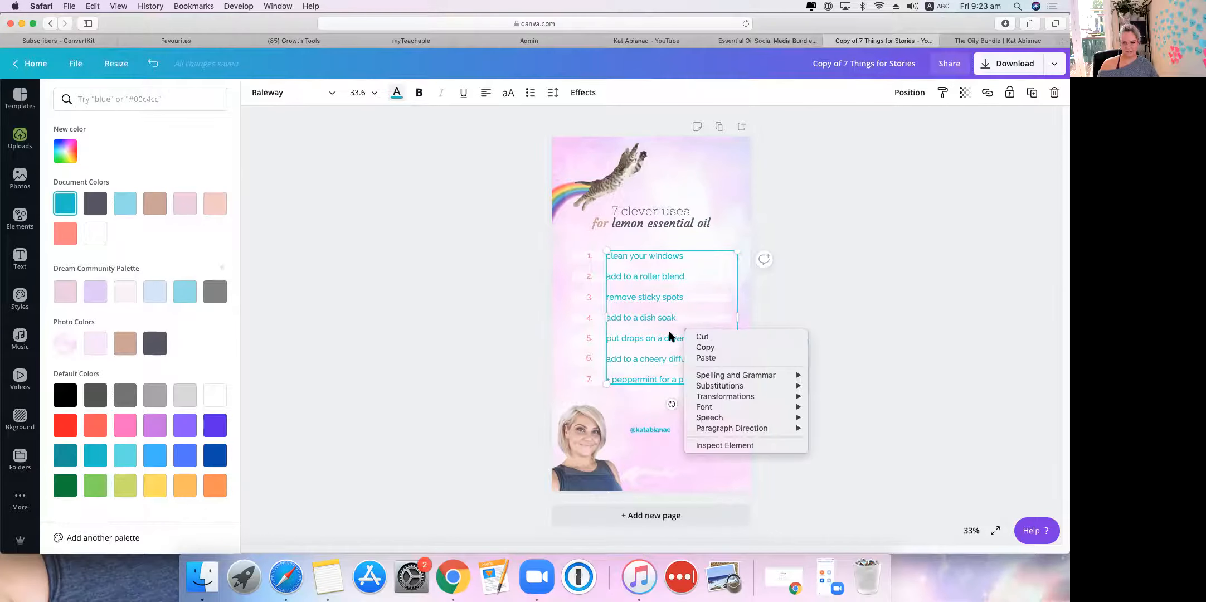
click(643, 294)
drag(608, 254, 729, 382)
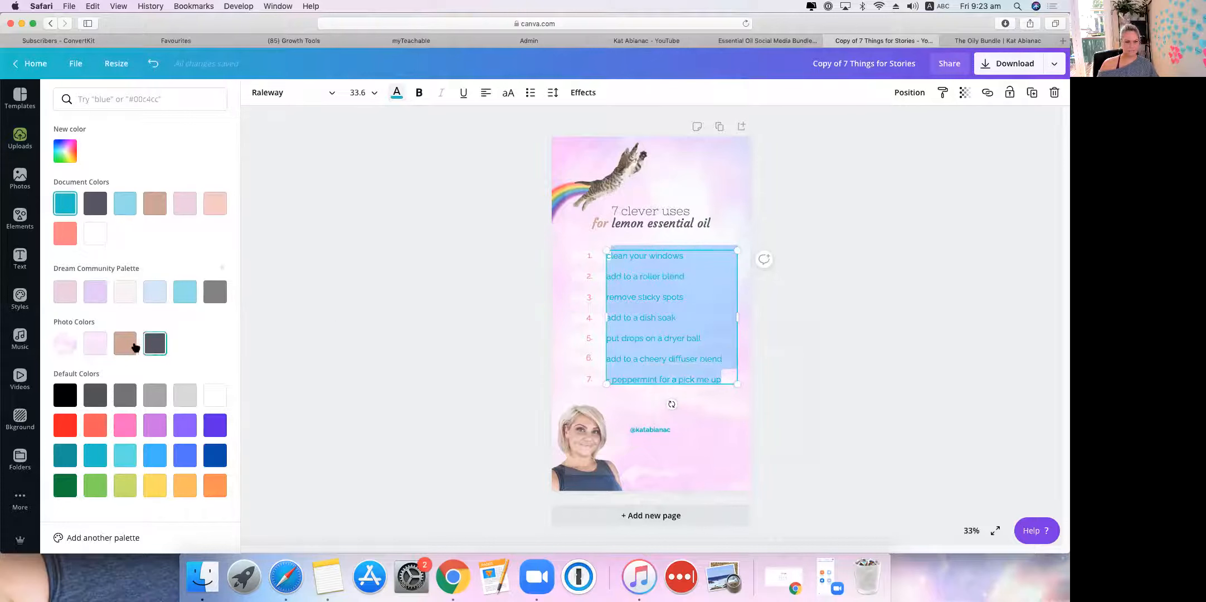
click(154, 344)
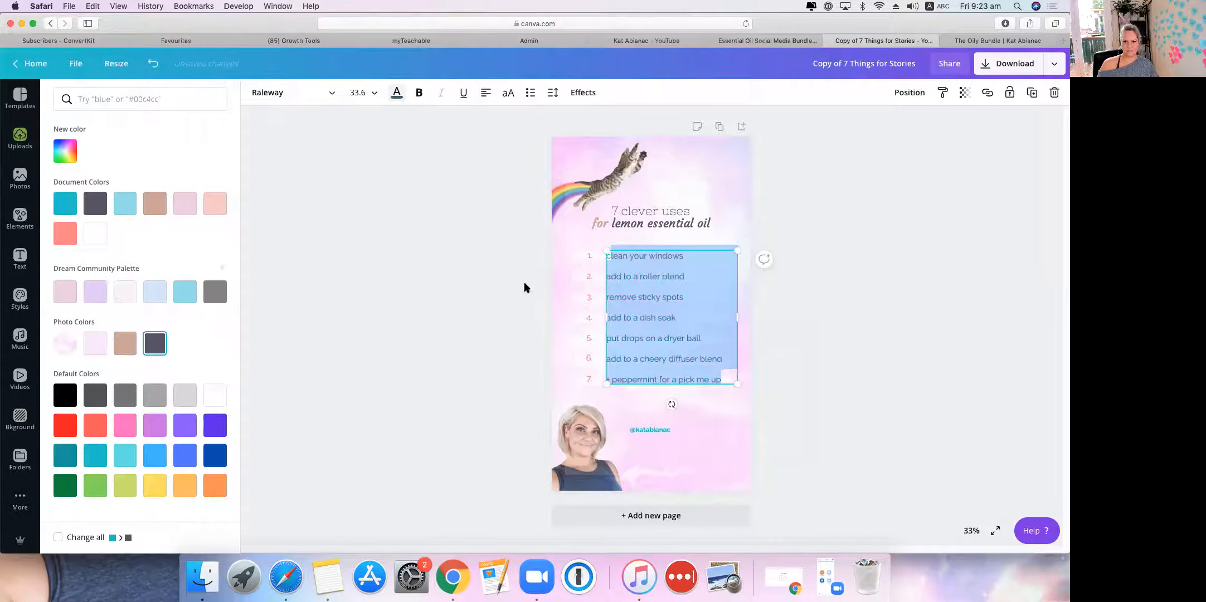
double_click(617, 256)
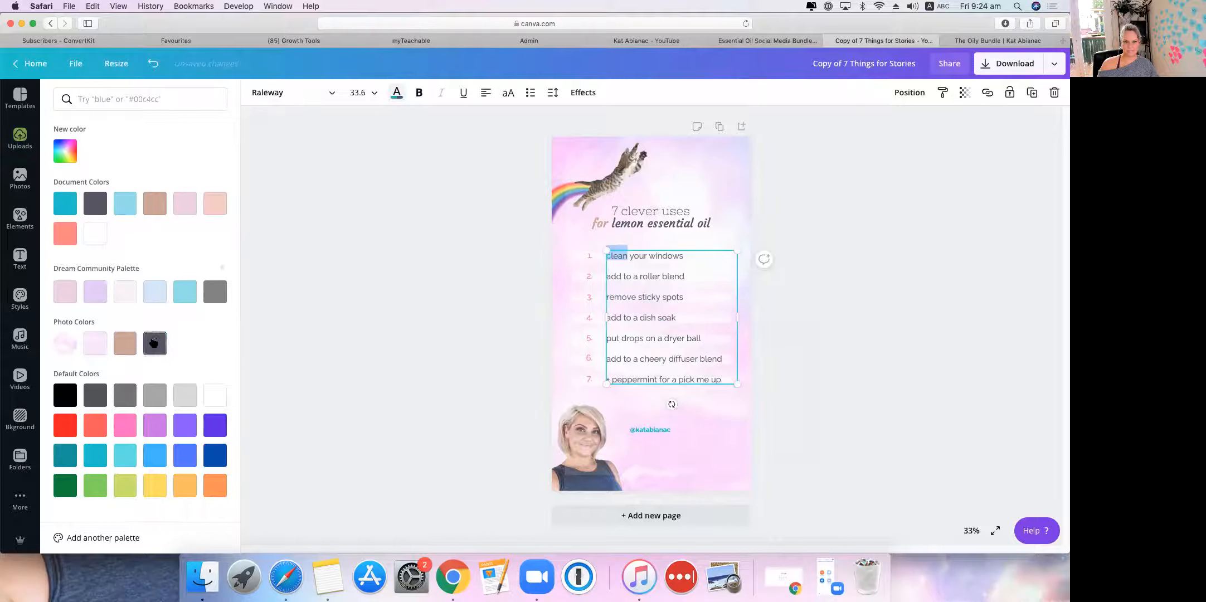
key(Escape)
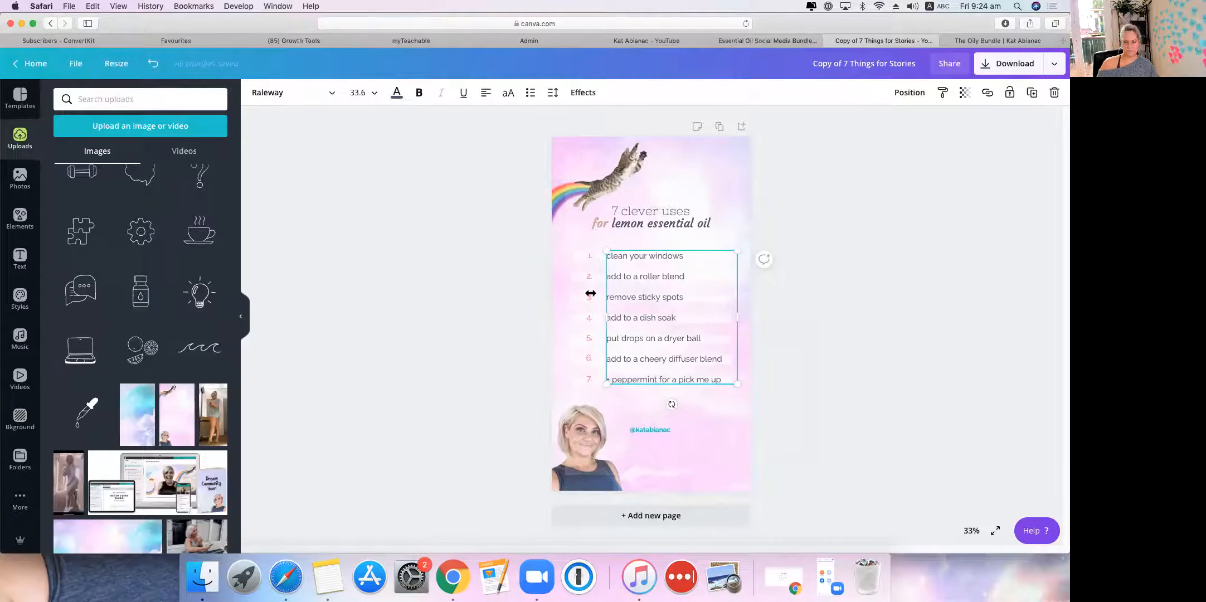
Step: Make the list numbers 1–7 in the number column dark grey
click(586, 319)
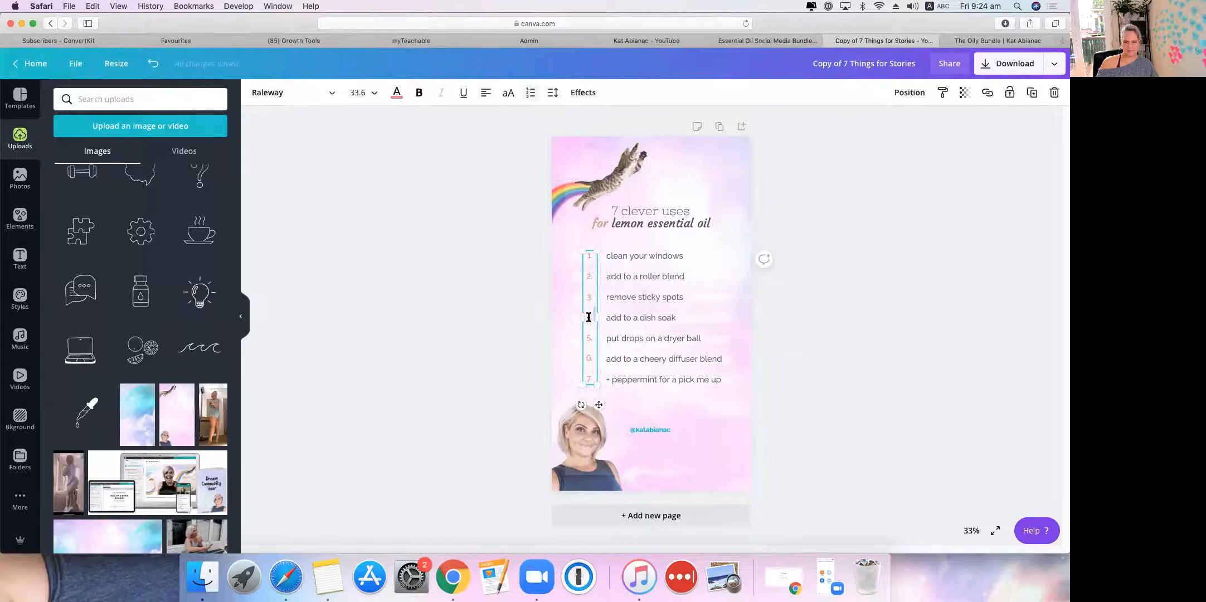
drag(589, 301, 582, 374)
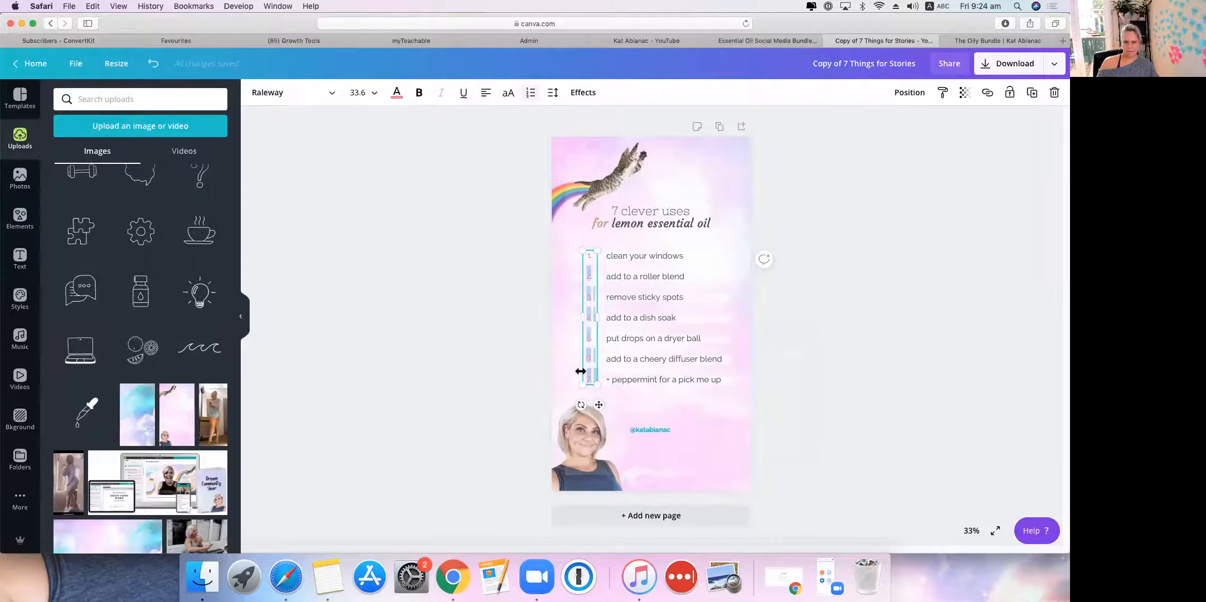
click(398, 95)
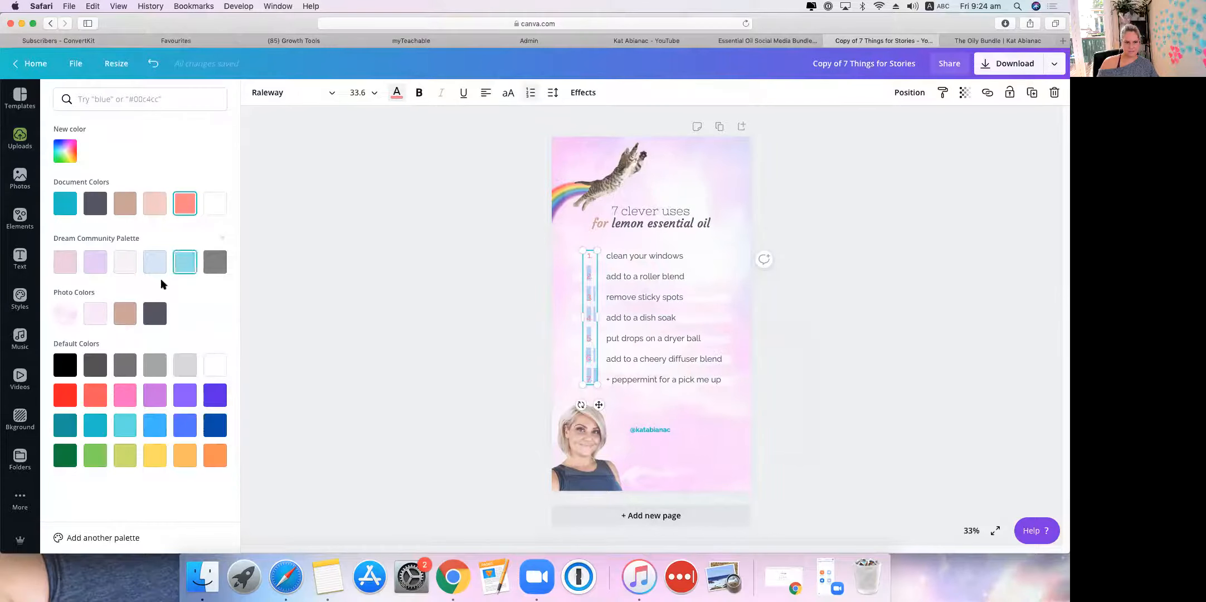
click(92, 205)
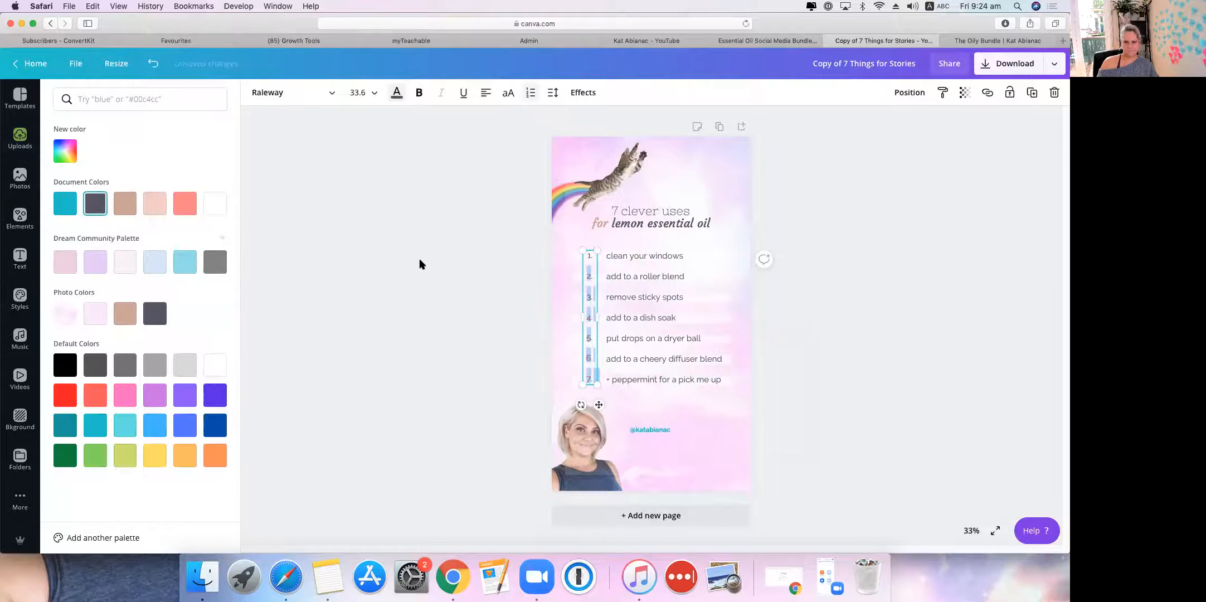
key(Escape)
key(BackSpace)
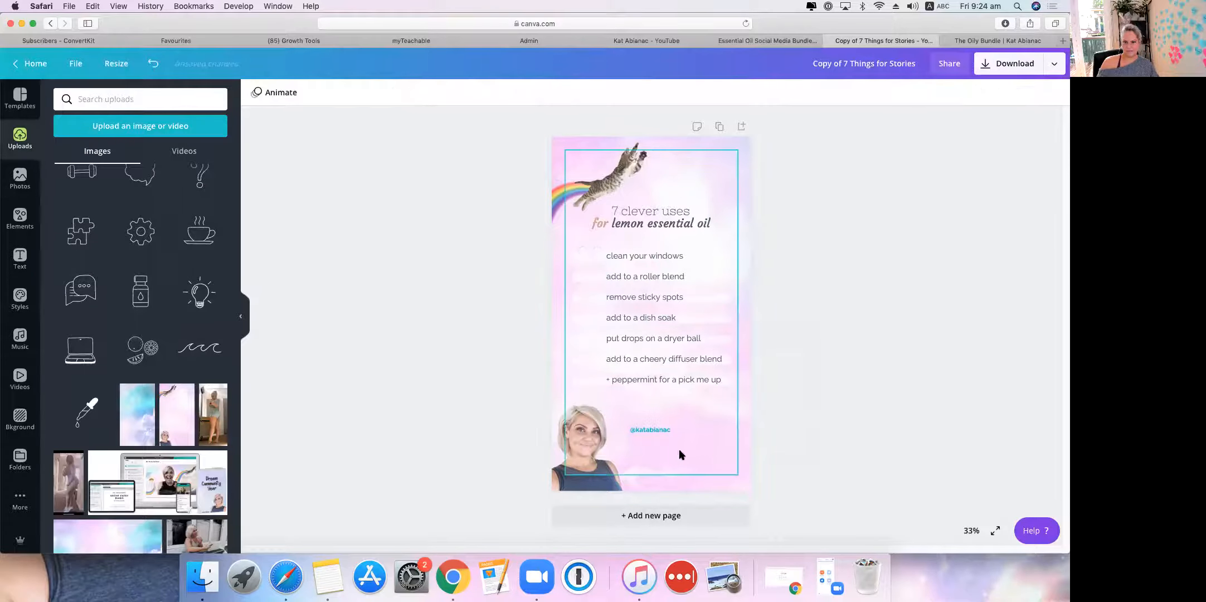
Step: Colour the handle text beside the portrait with the lavender Dream Community swatch
click(651, 431)
click(651, 430)
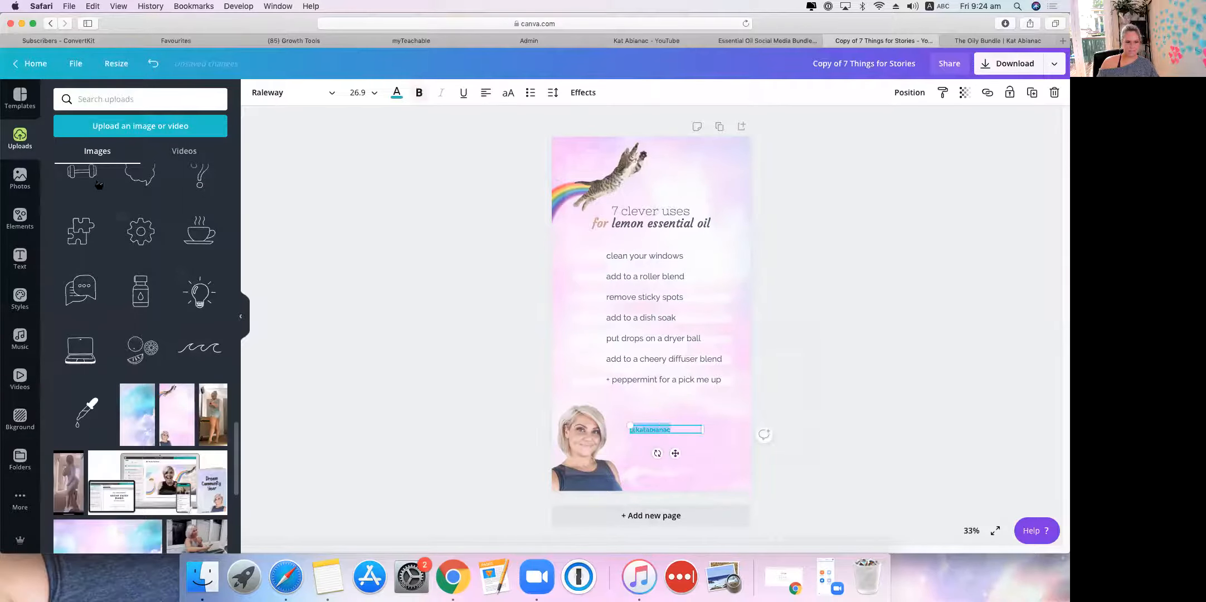
click(397, 93)
click(93, 262)
click(326, 226)
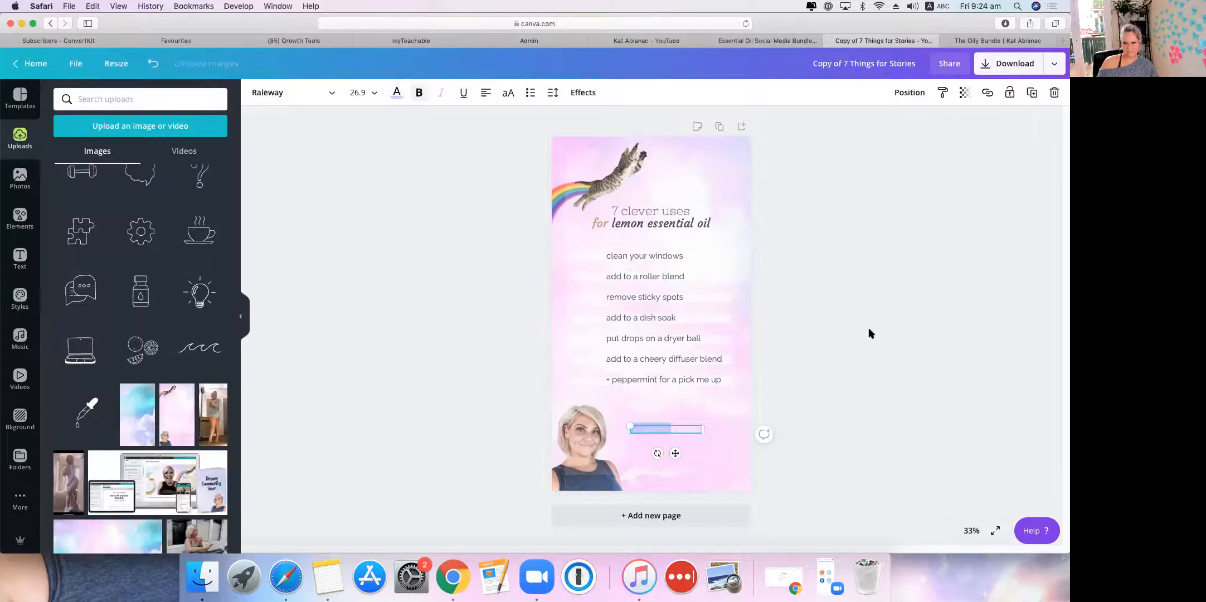
click(844, 324)
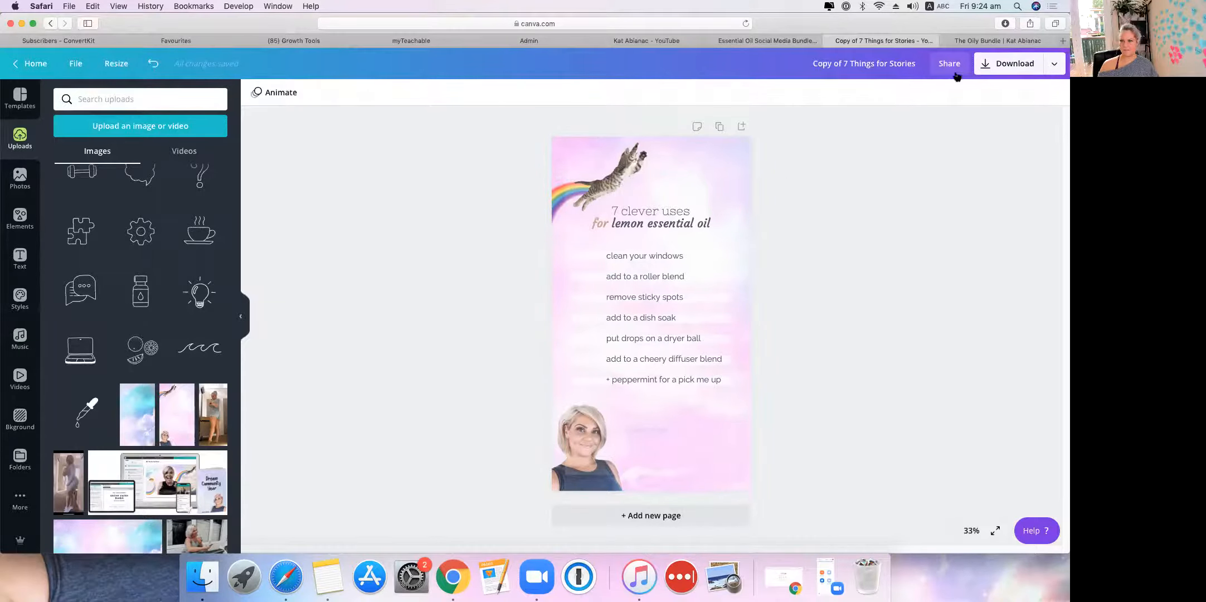
Step: Export the lemon oil story as a PNG through Canva's Download option
click(1055, 66)
click(929, 123)
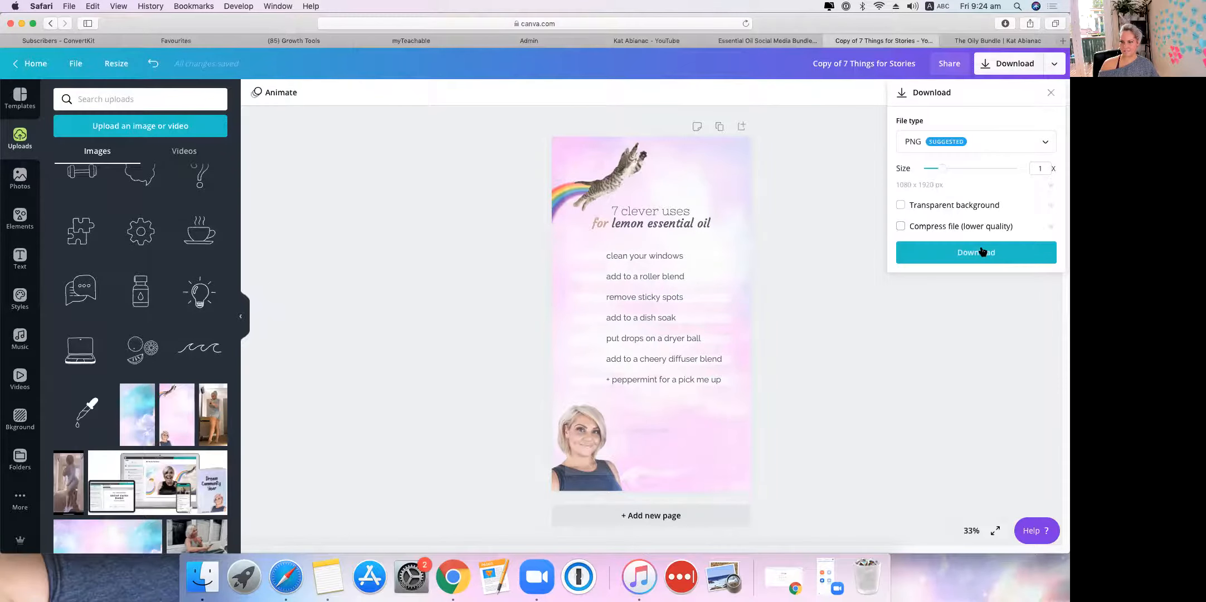
click(959, 254)
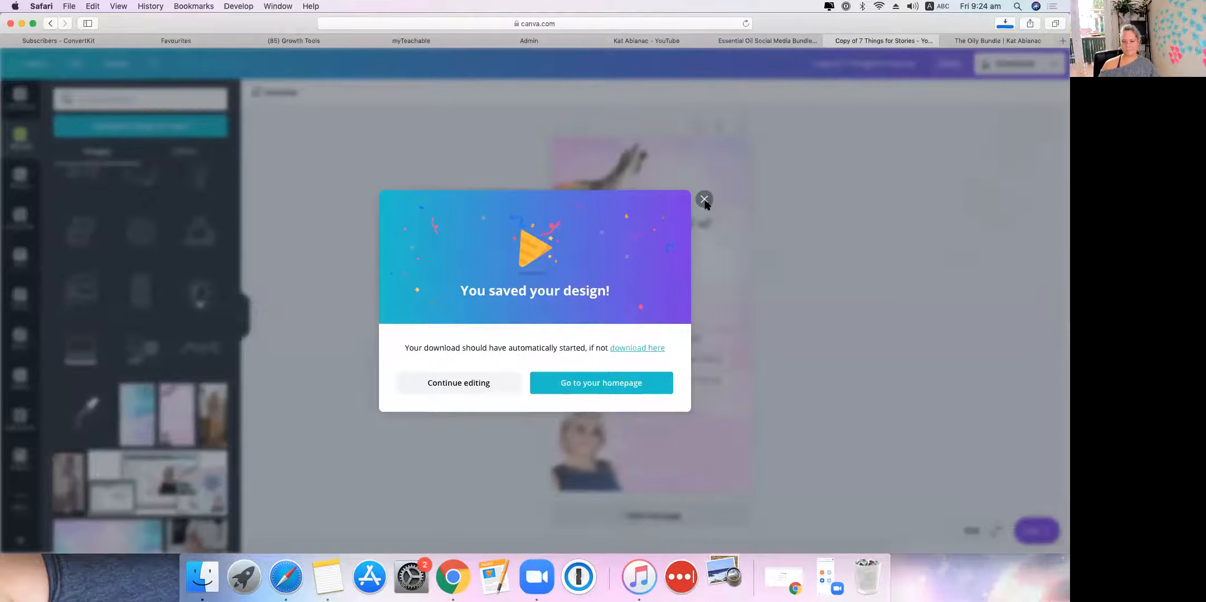
click(537, 580)
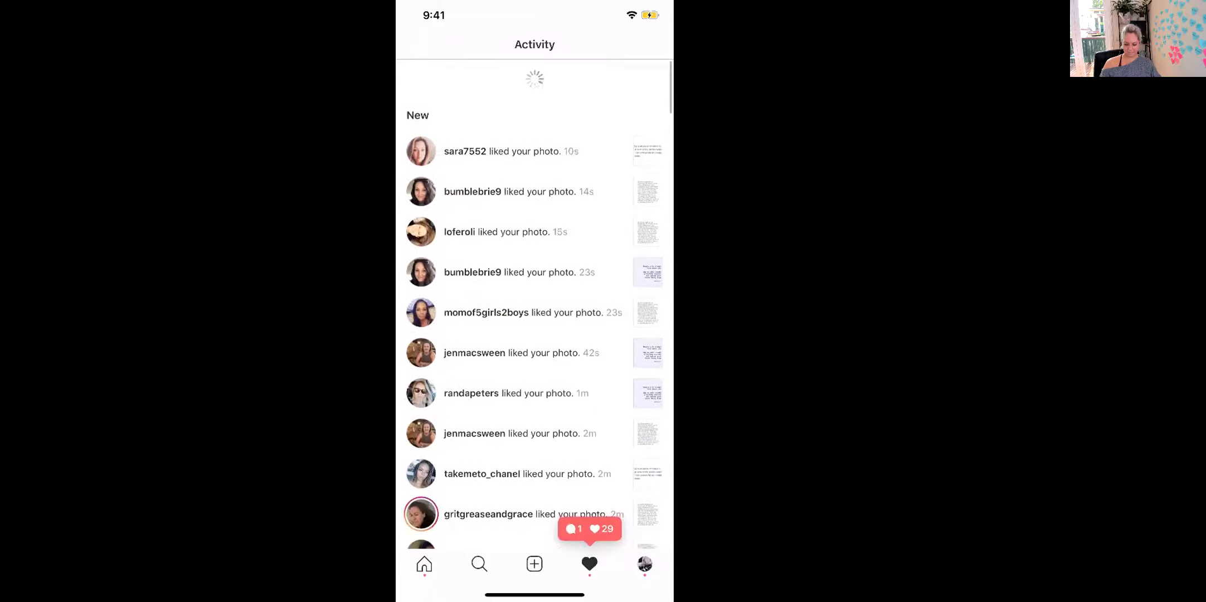
Step: Scroll the Instagram activity feed, then go to the account's profile page
scroll(534, 307, down, 5)
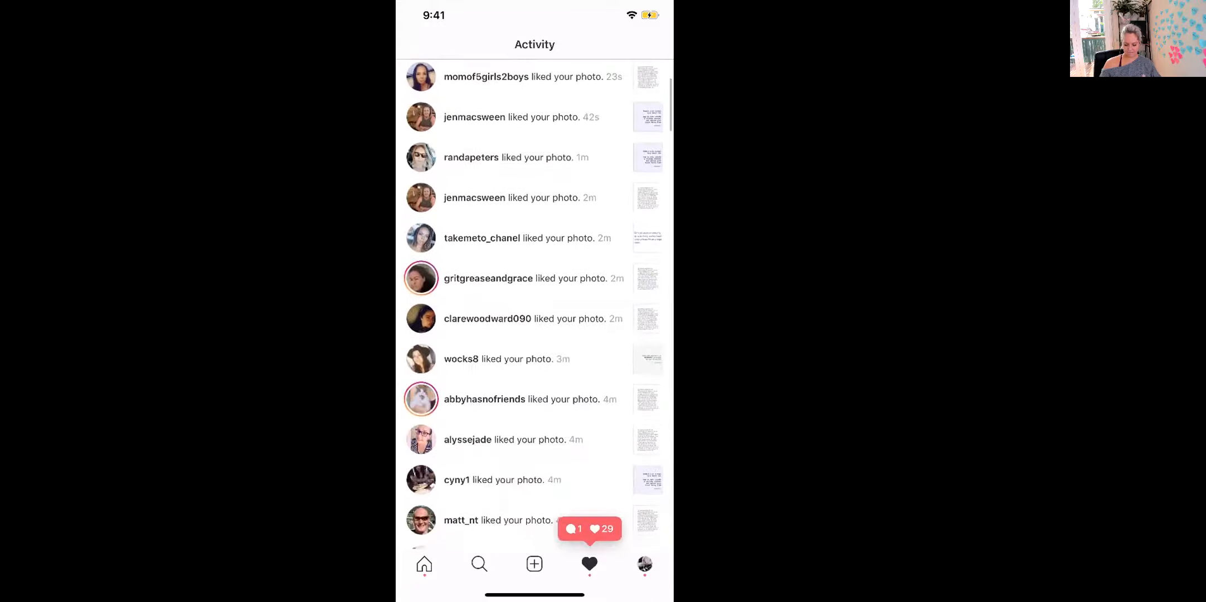
click(645, 563)
Step: Launch Canva from phone search and scroll up through Your designs
drag(534, 594, 534, 390)
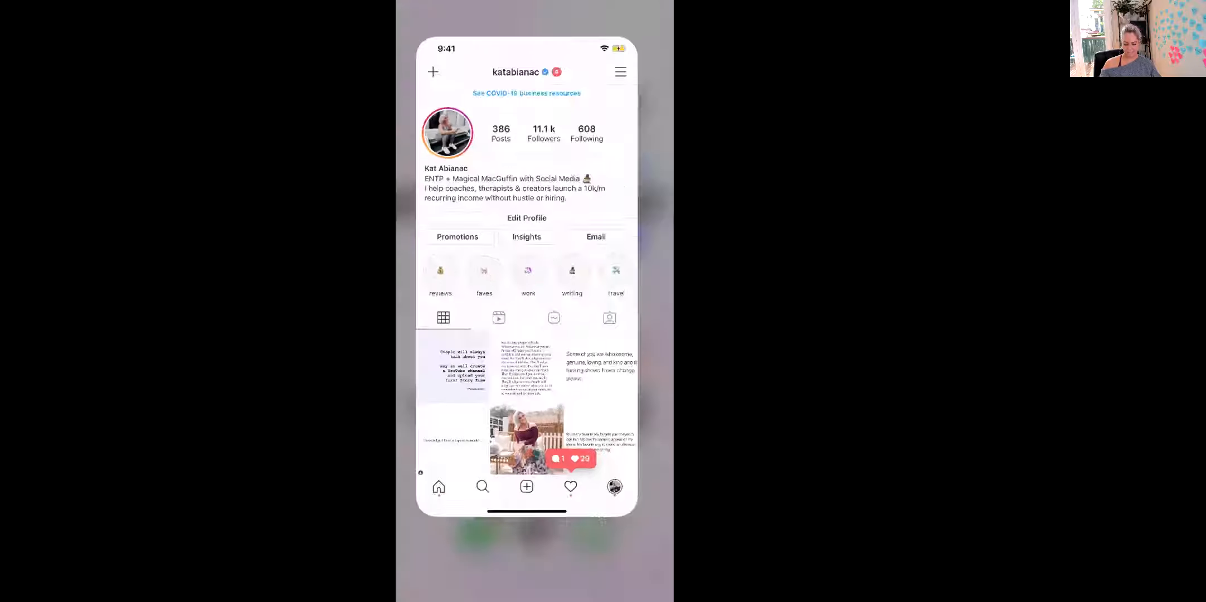
text(ca)
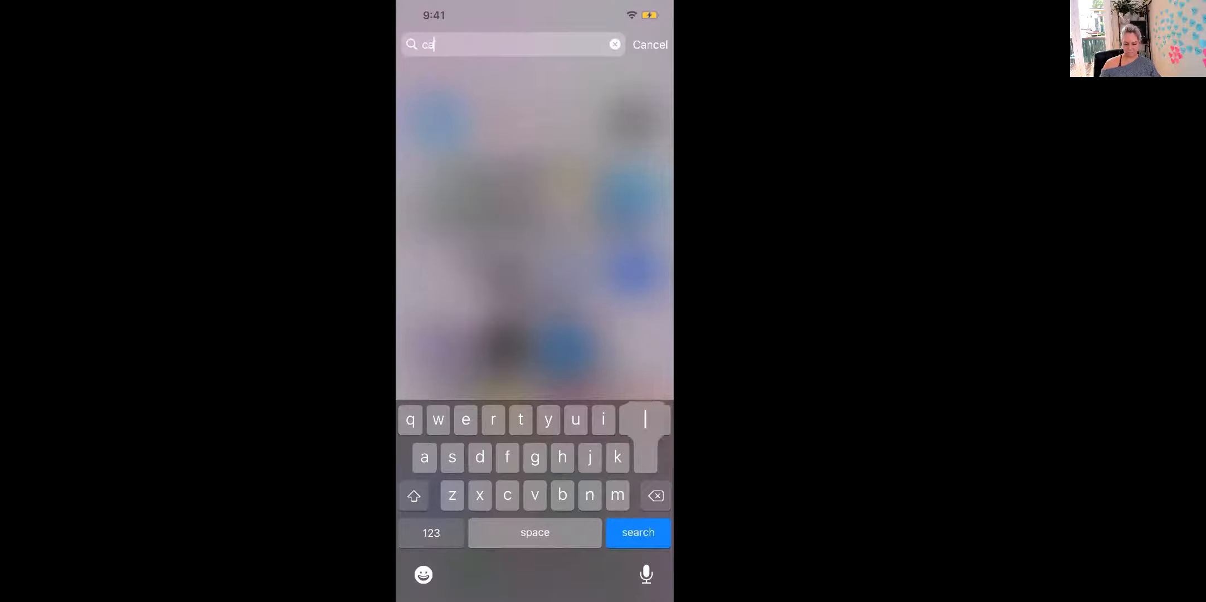
click(435, 333)
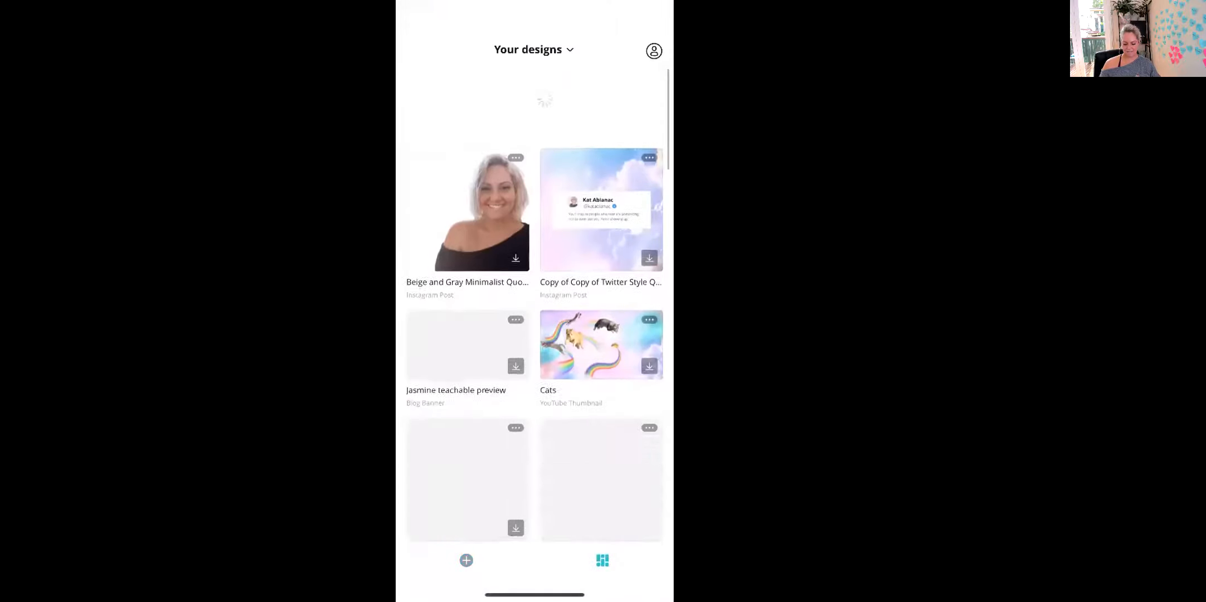
scroll(534, 305, up, 3)
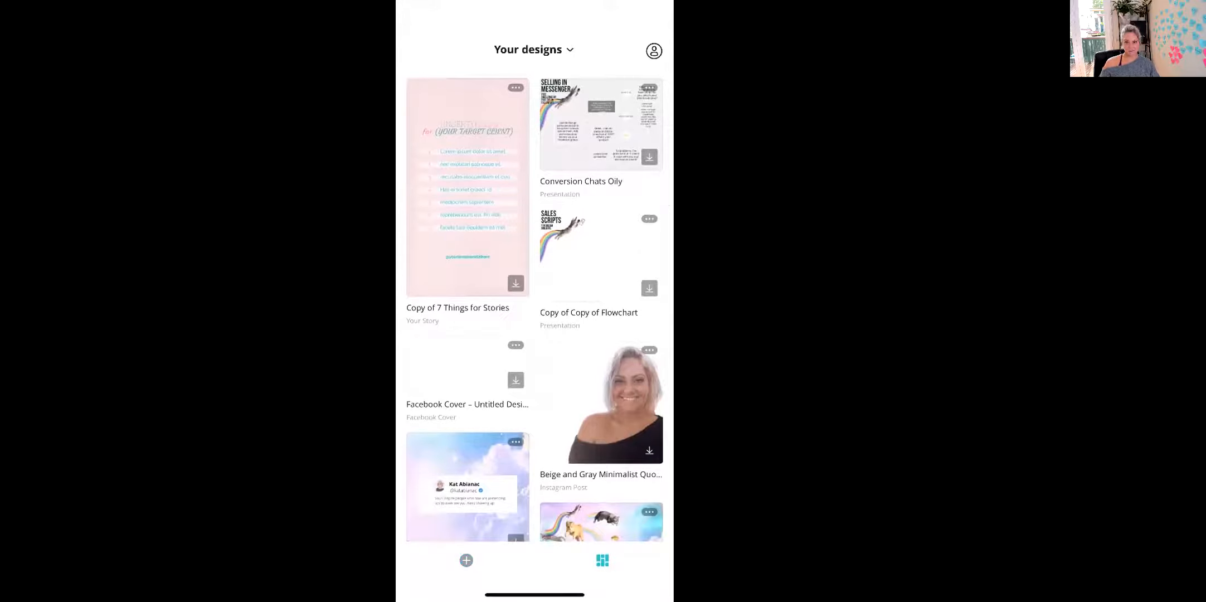
scroll(534, 305, up, 3)
scroll(534, 304, up, 3)
scroll(534, 305, up, 3)
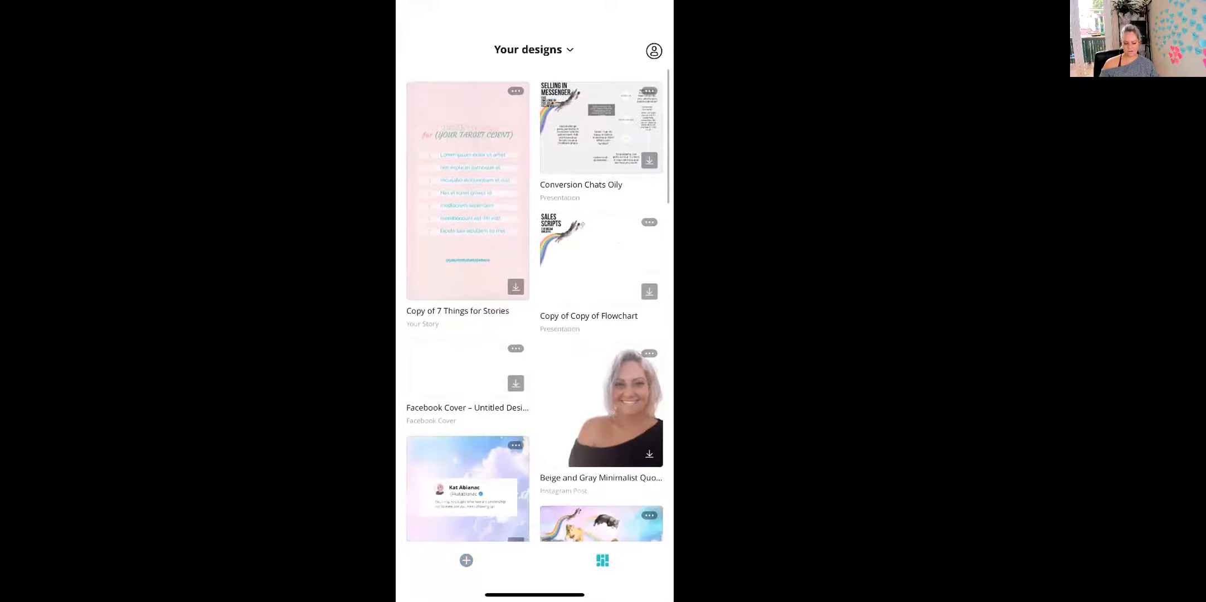
Step: Relaunch Canva to refresh the list and save the lemon oil story to the camera roll
drag(534, 595, 534, 390)
scroll(534, 305, left, 3)
drag(534, 595, 534, 391)
text(canv)
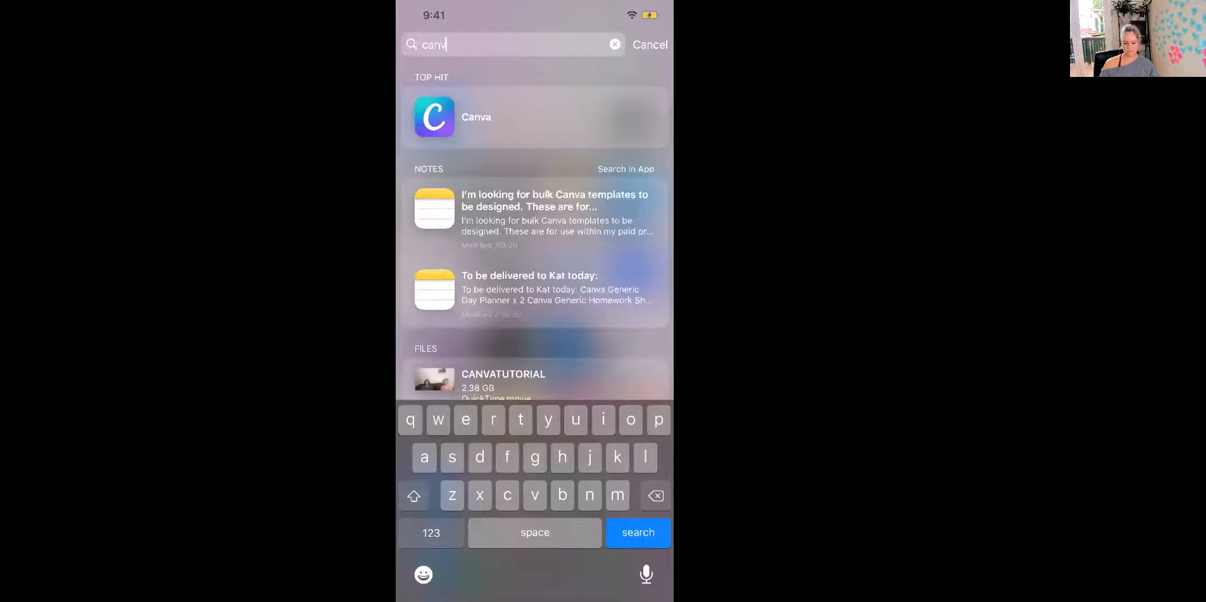
click(434, 117)
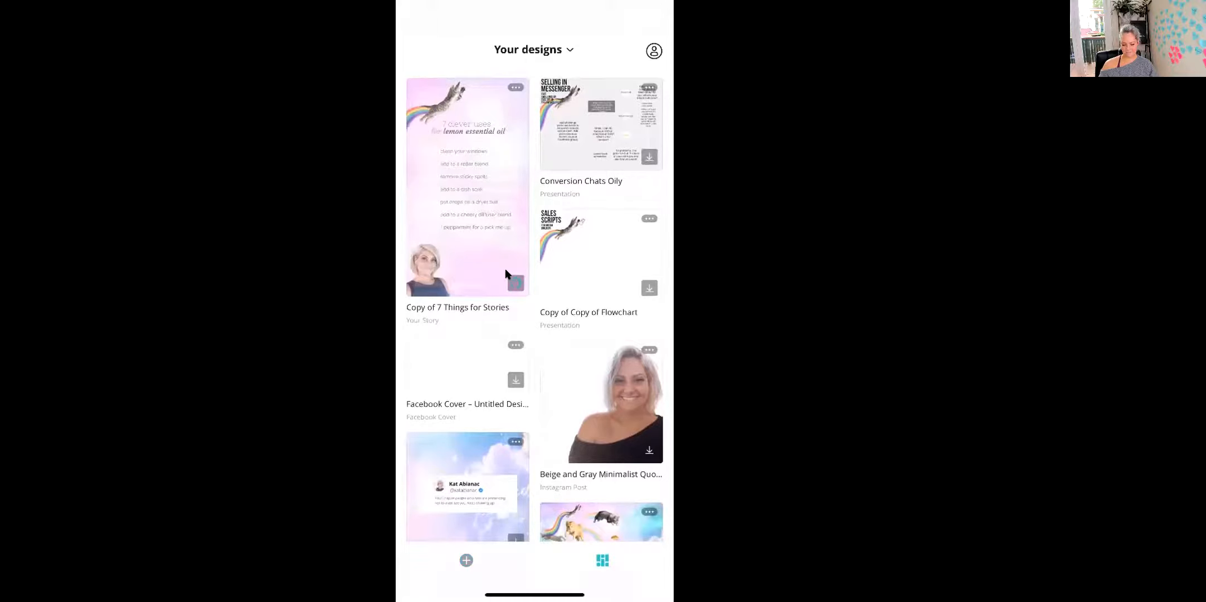
click(507, 274)
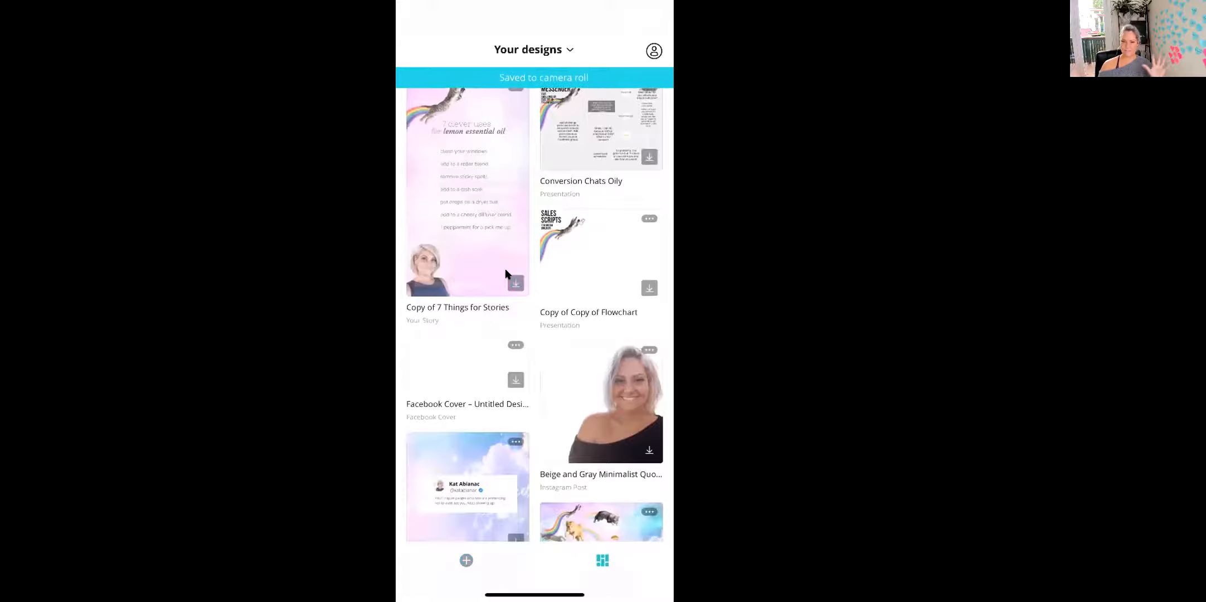